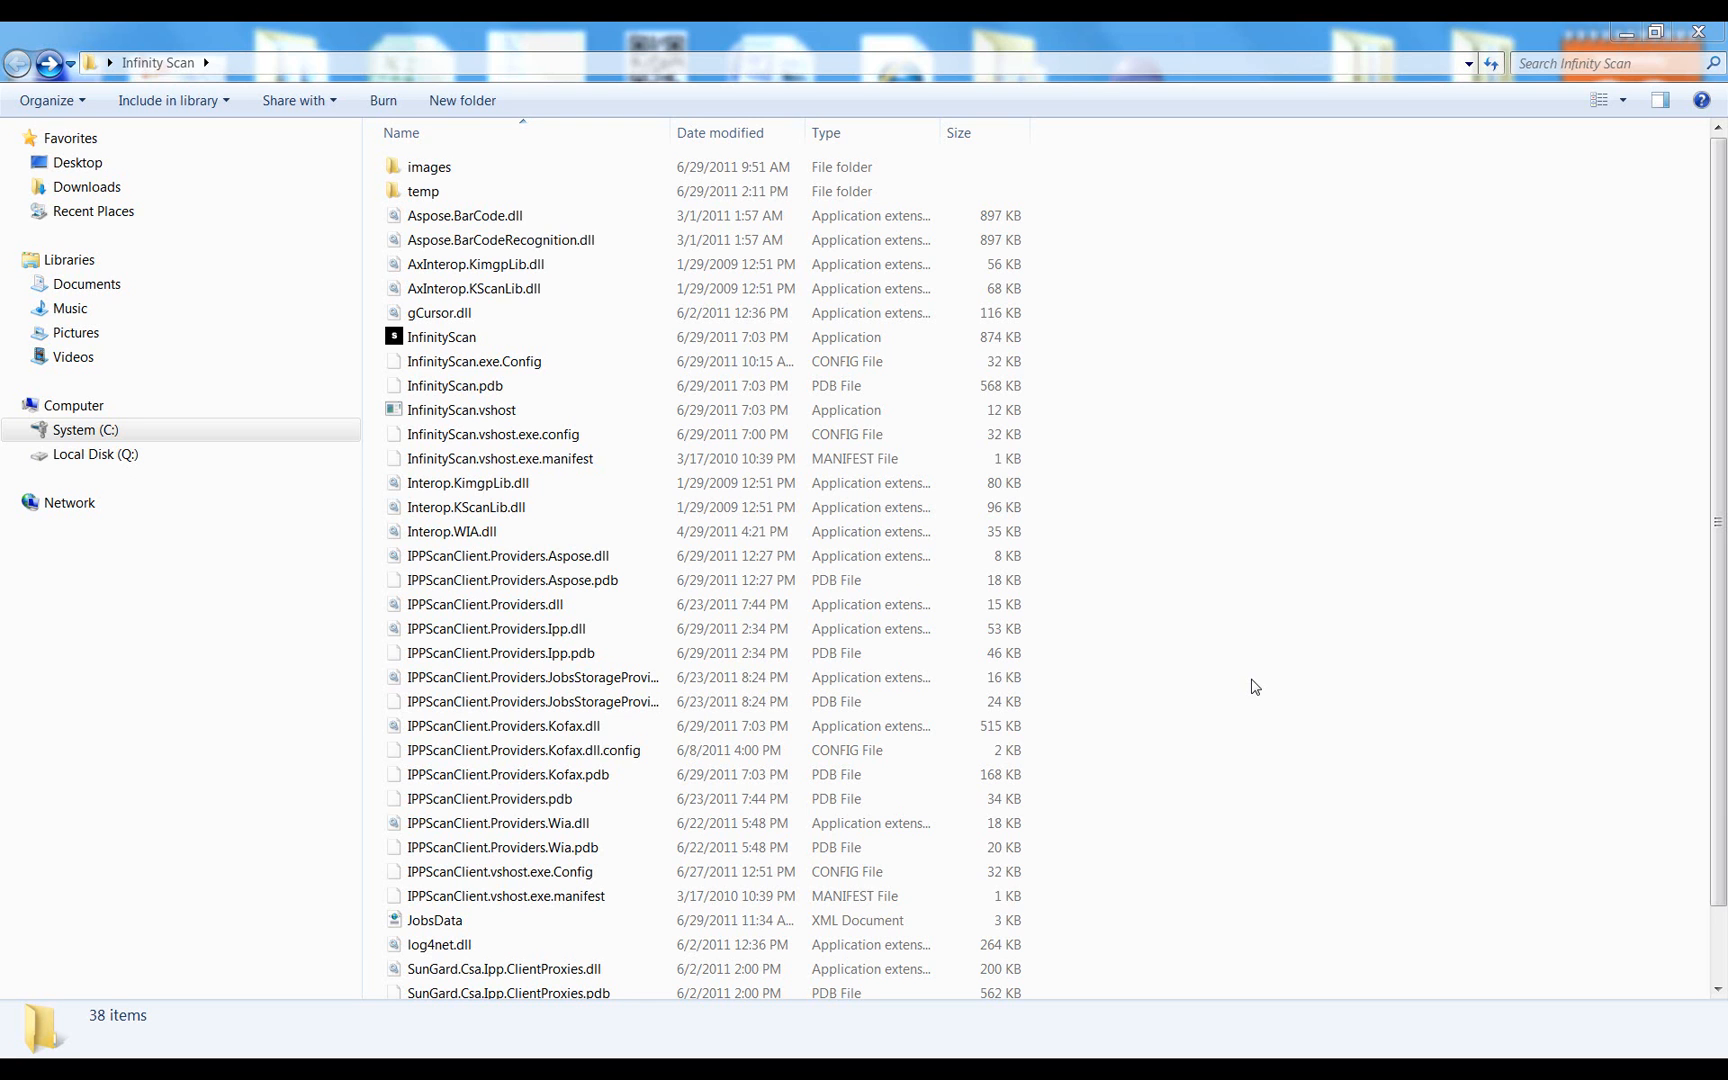
- Launch Infinity Scan, enter the login account and password, and expand Advanced Settings
click(455, 339)
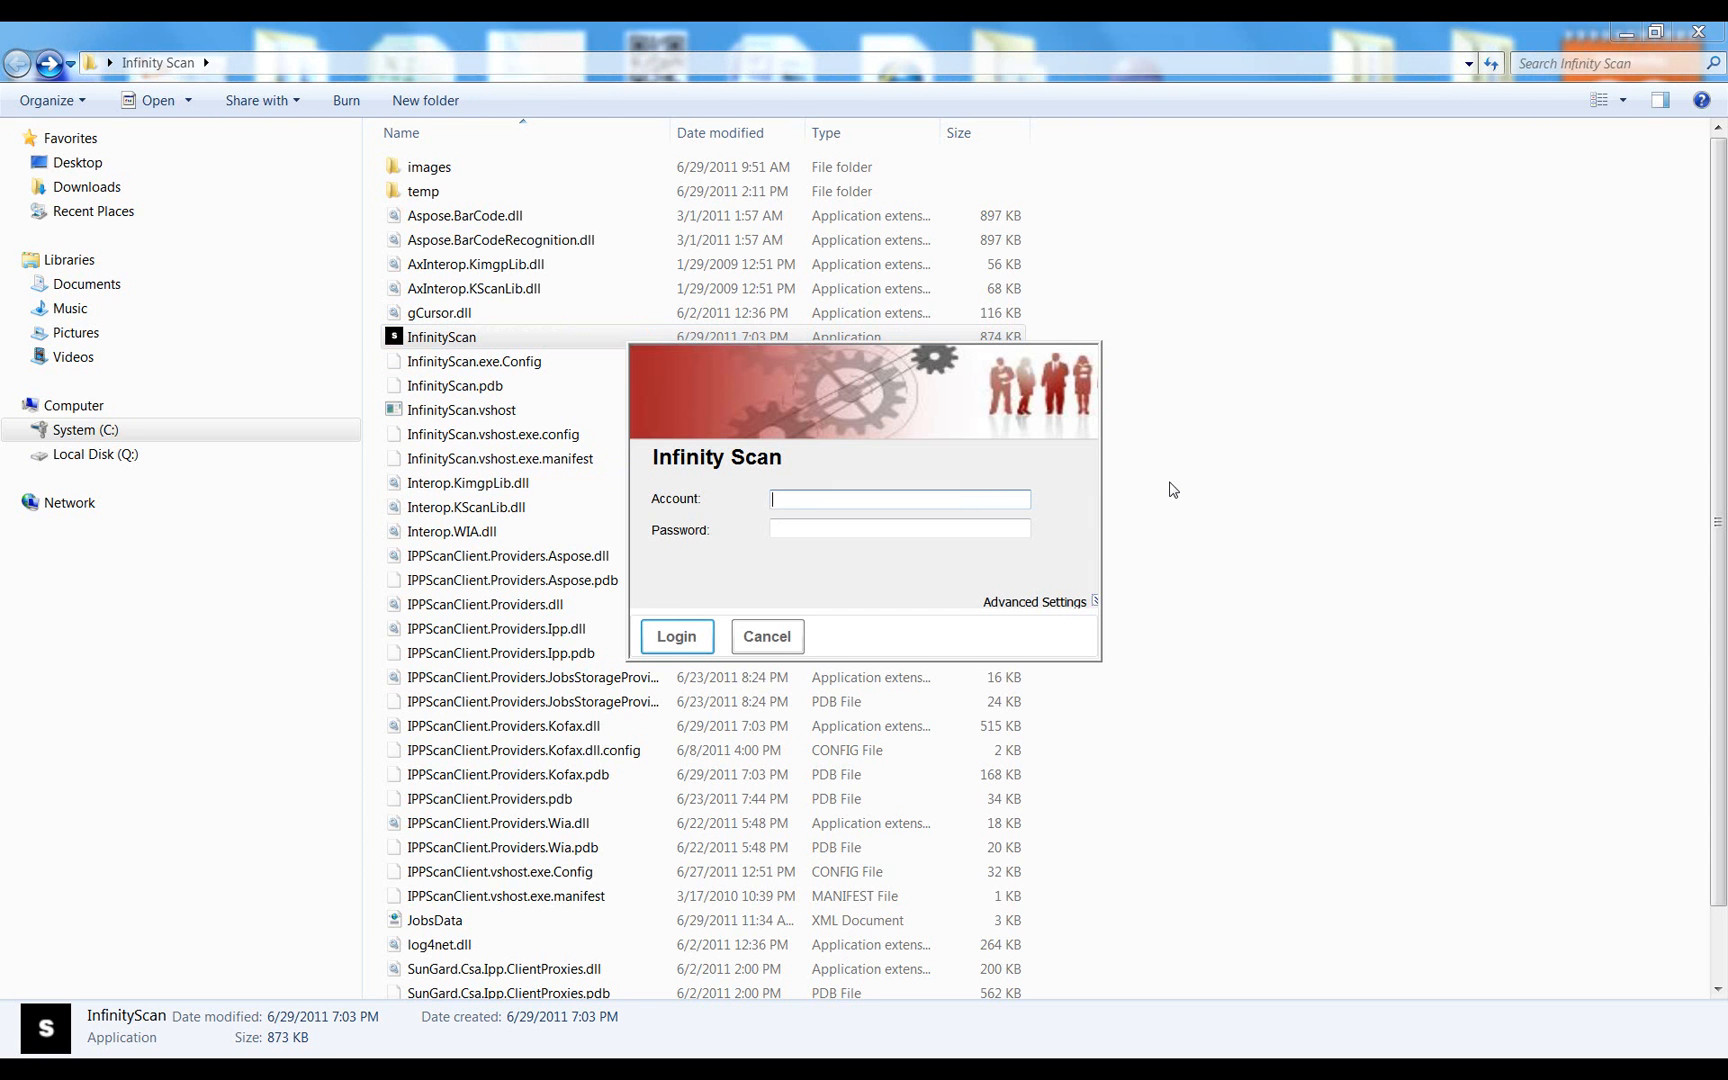
text(u1)
key(Tab)
text(u1)
click(1095, 602)
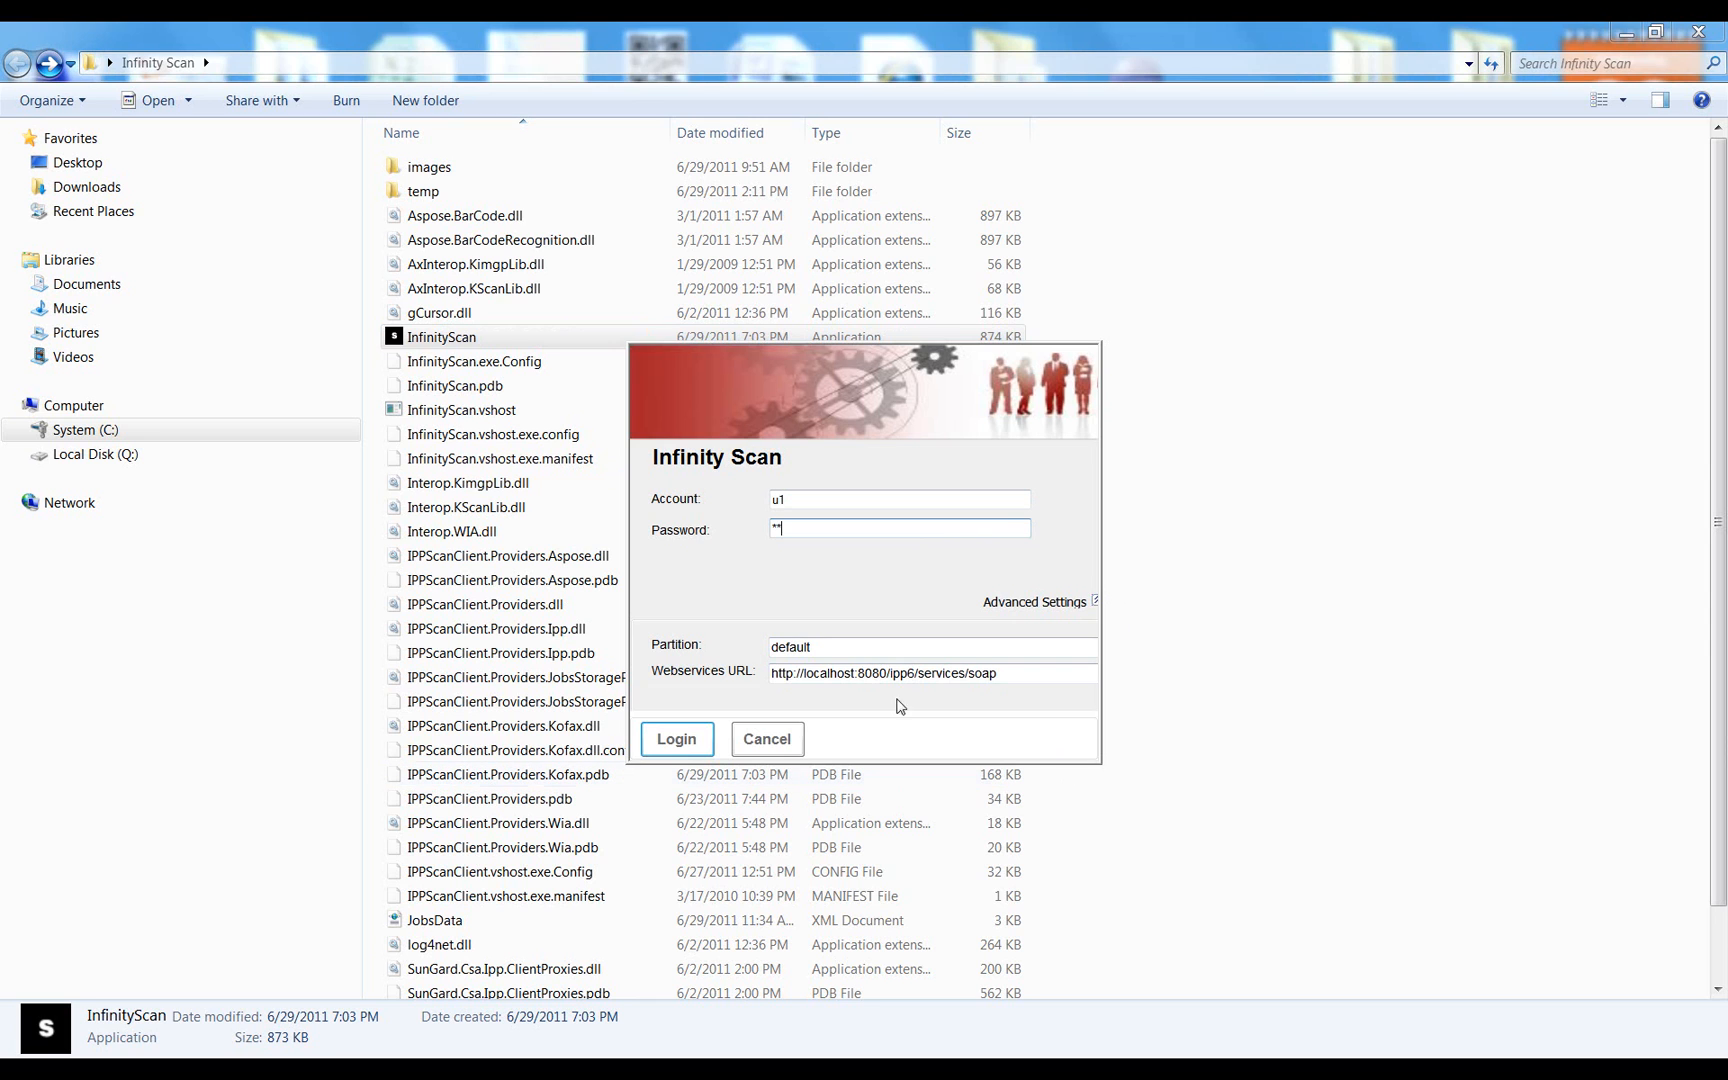
drag(820, 650, 767, 652)
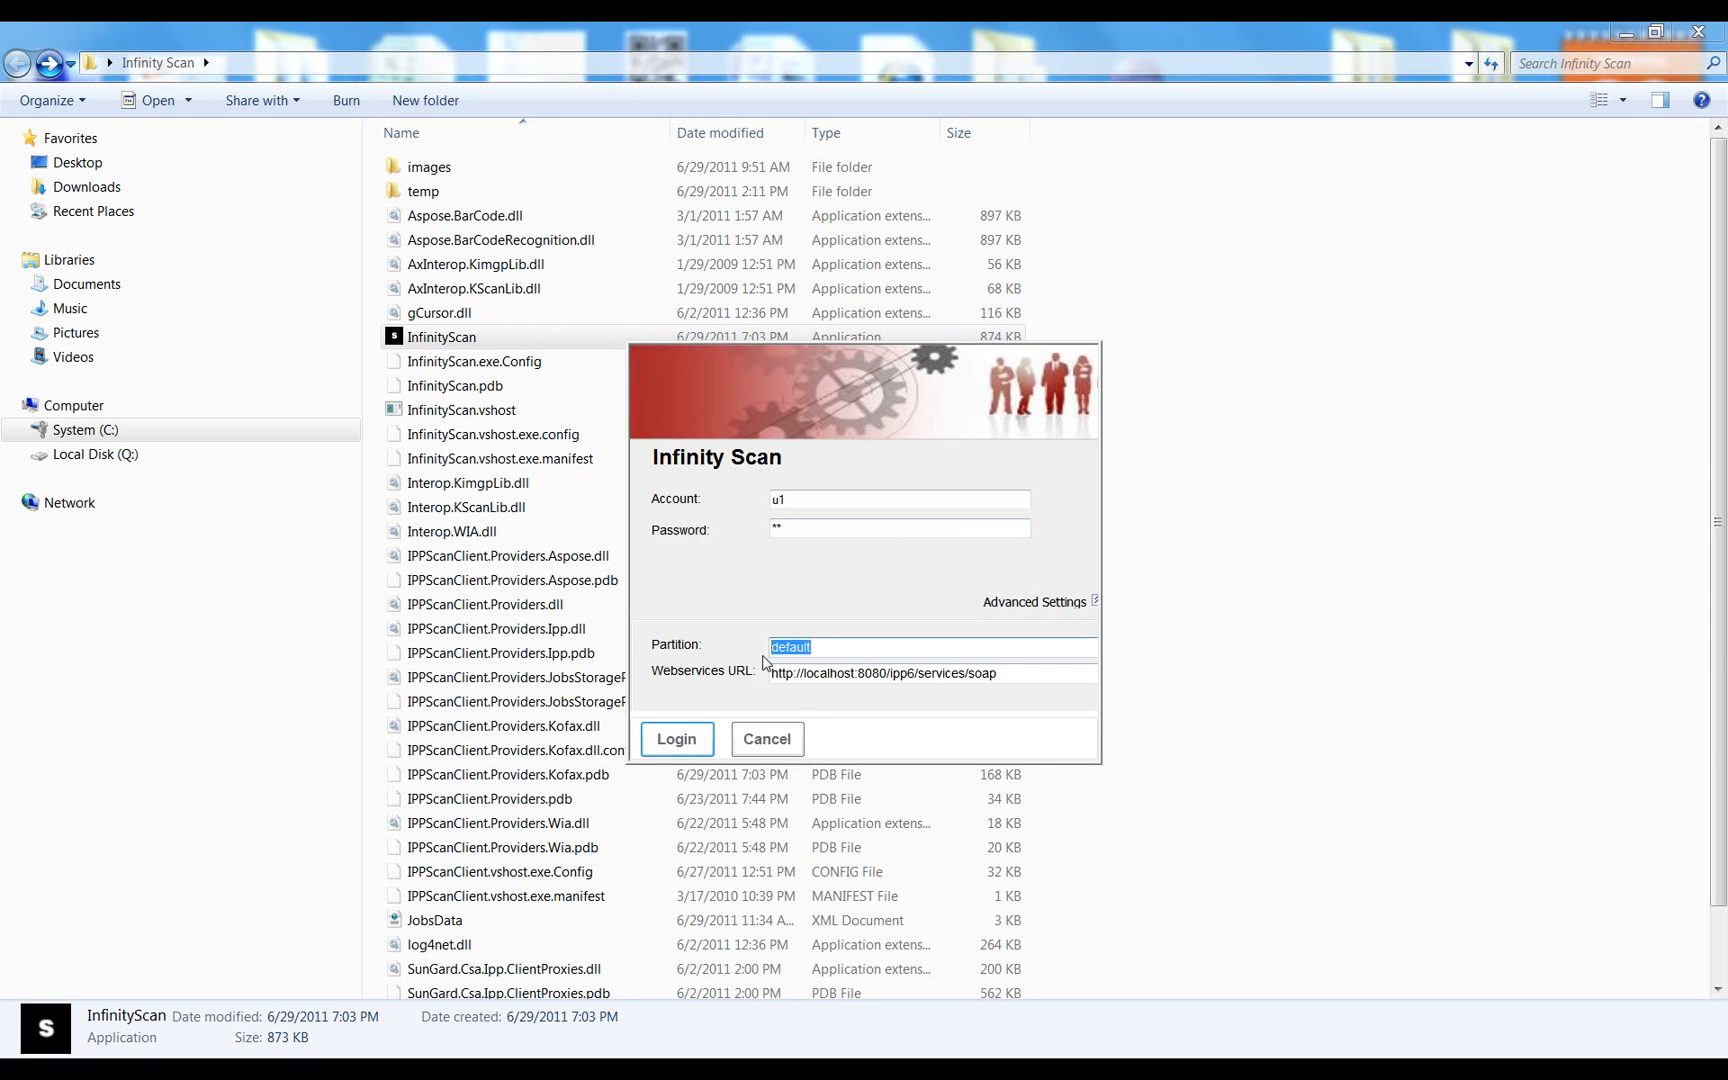
click(822, 648)
click(1026, 678)
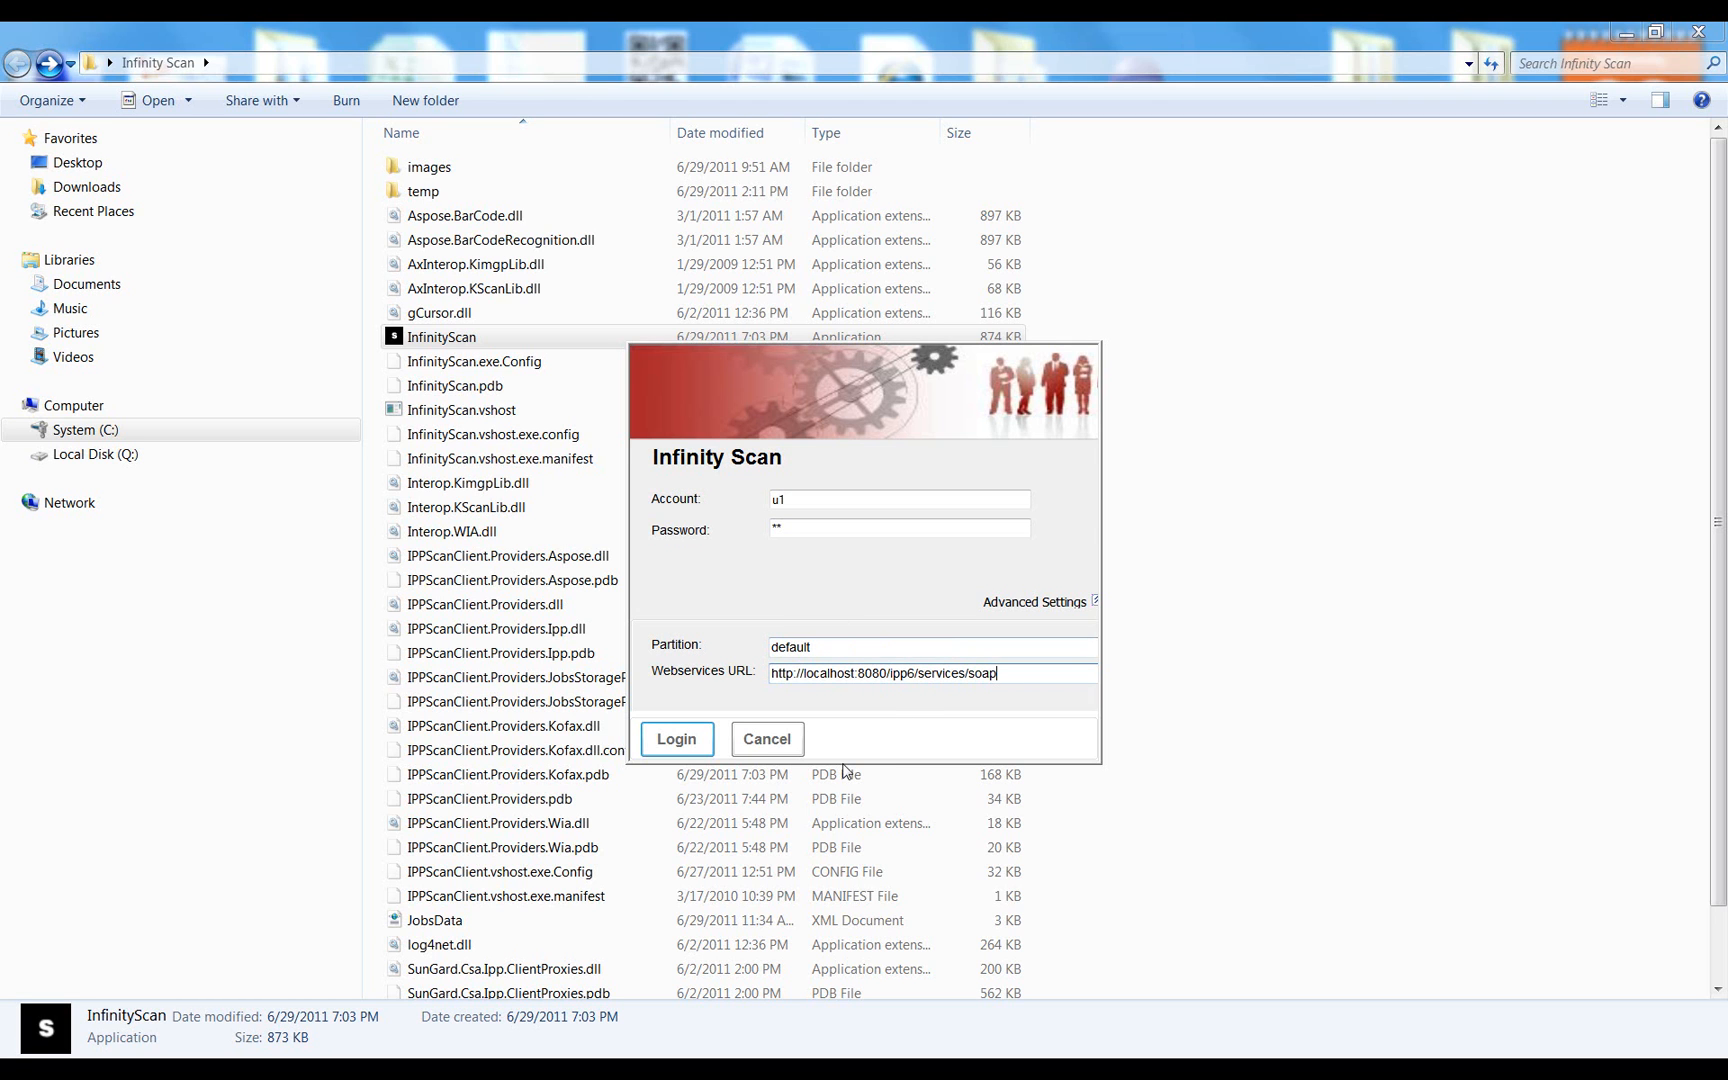
click(704, 748)
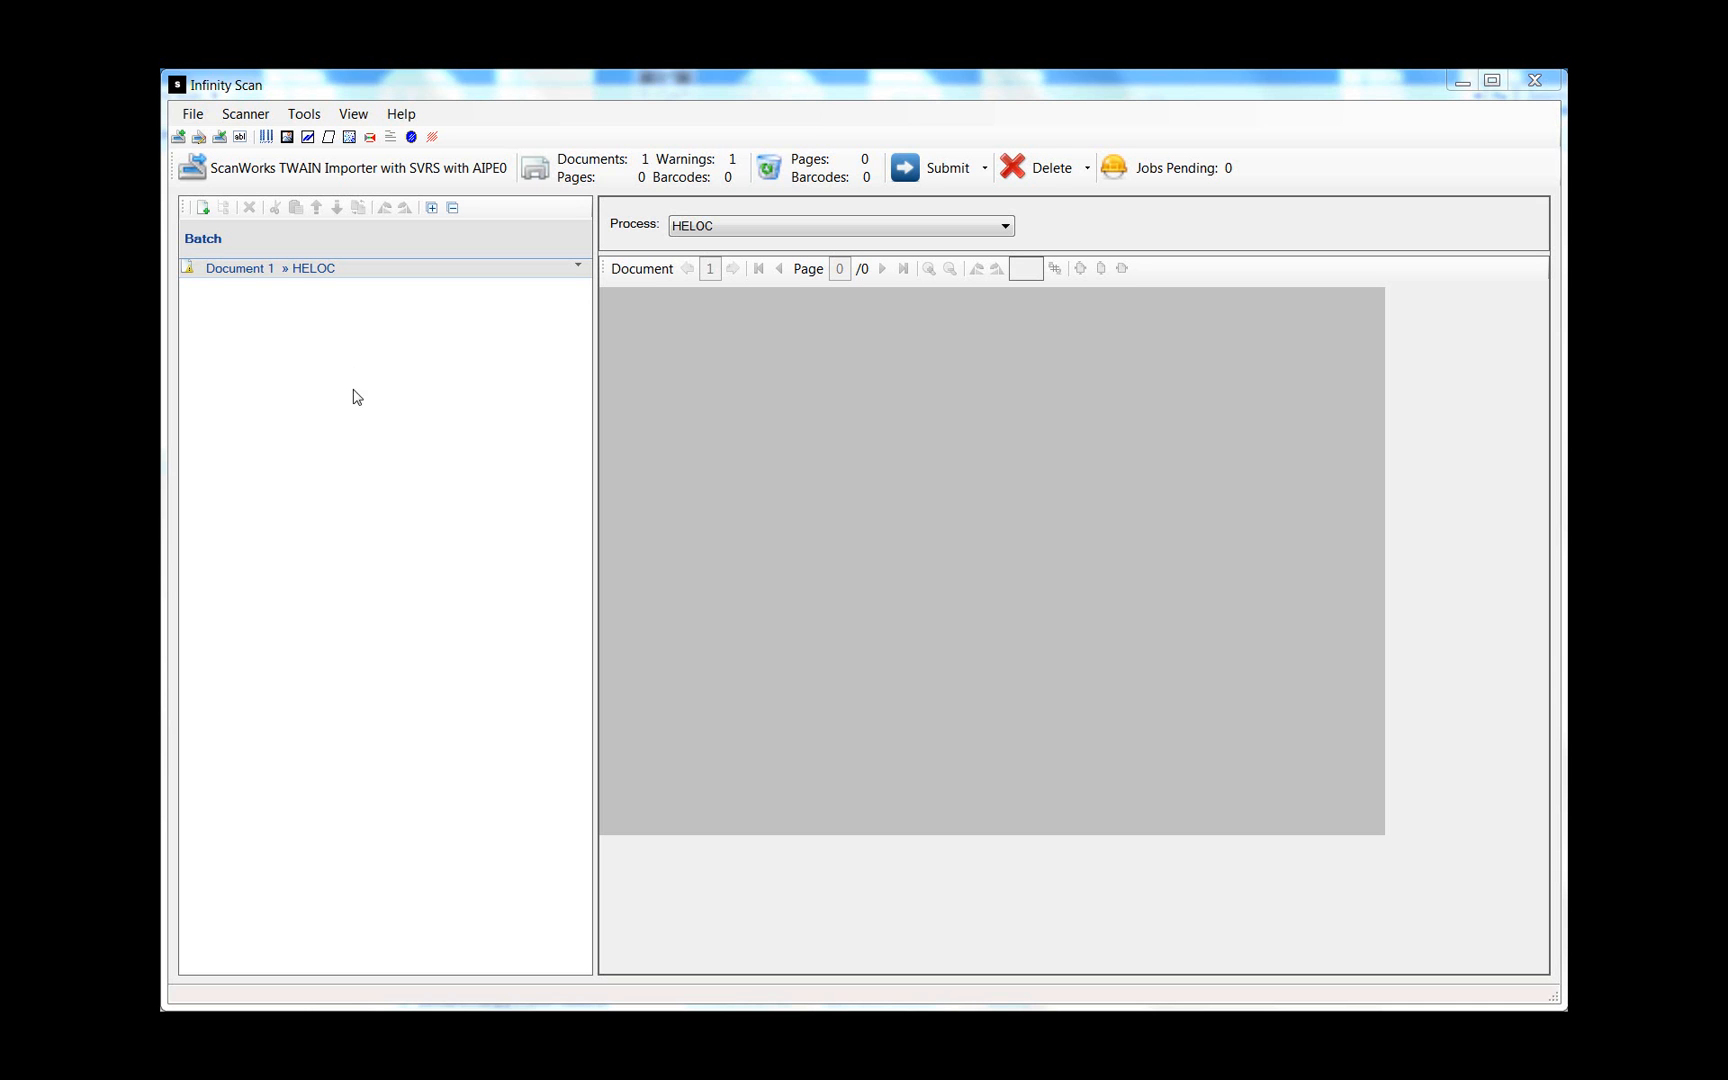
- Activate the Infinity Scan main window showing the HELOC batch with Document 1
click(180, 138)
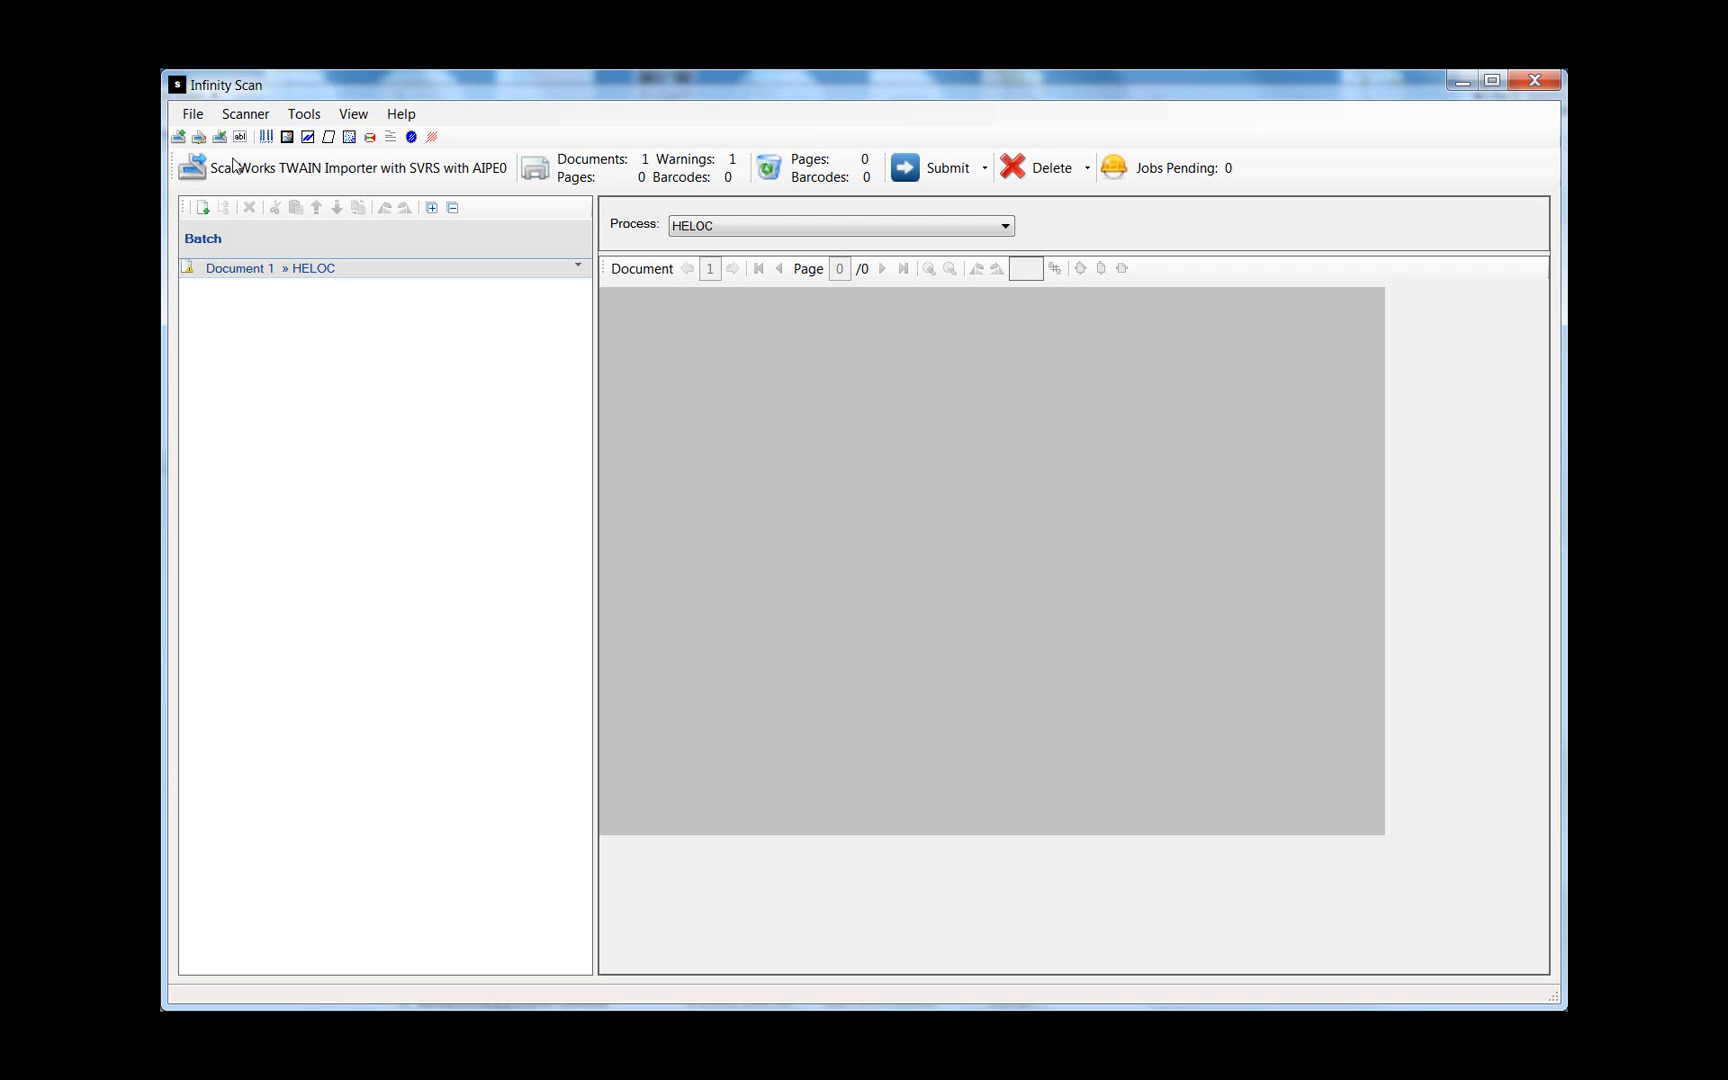
- Import scan0001 through scan0014 from the Images folder into Document 1 and show page 1
click(192, 114)
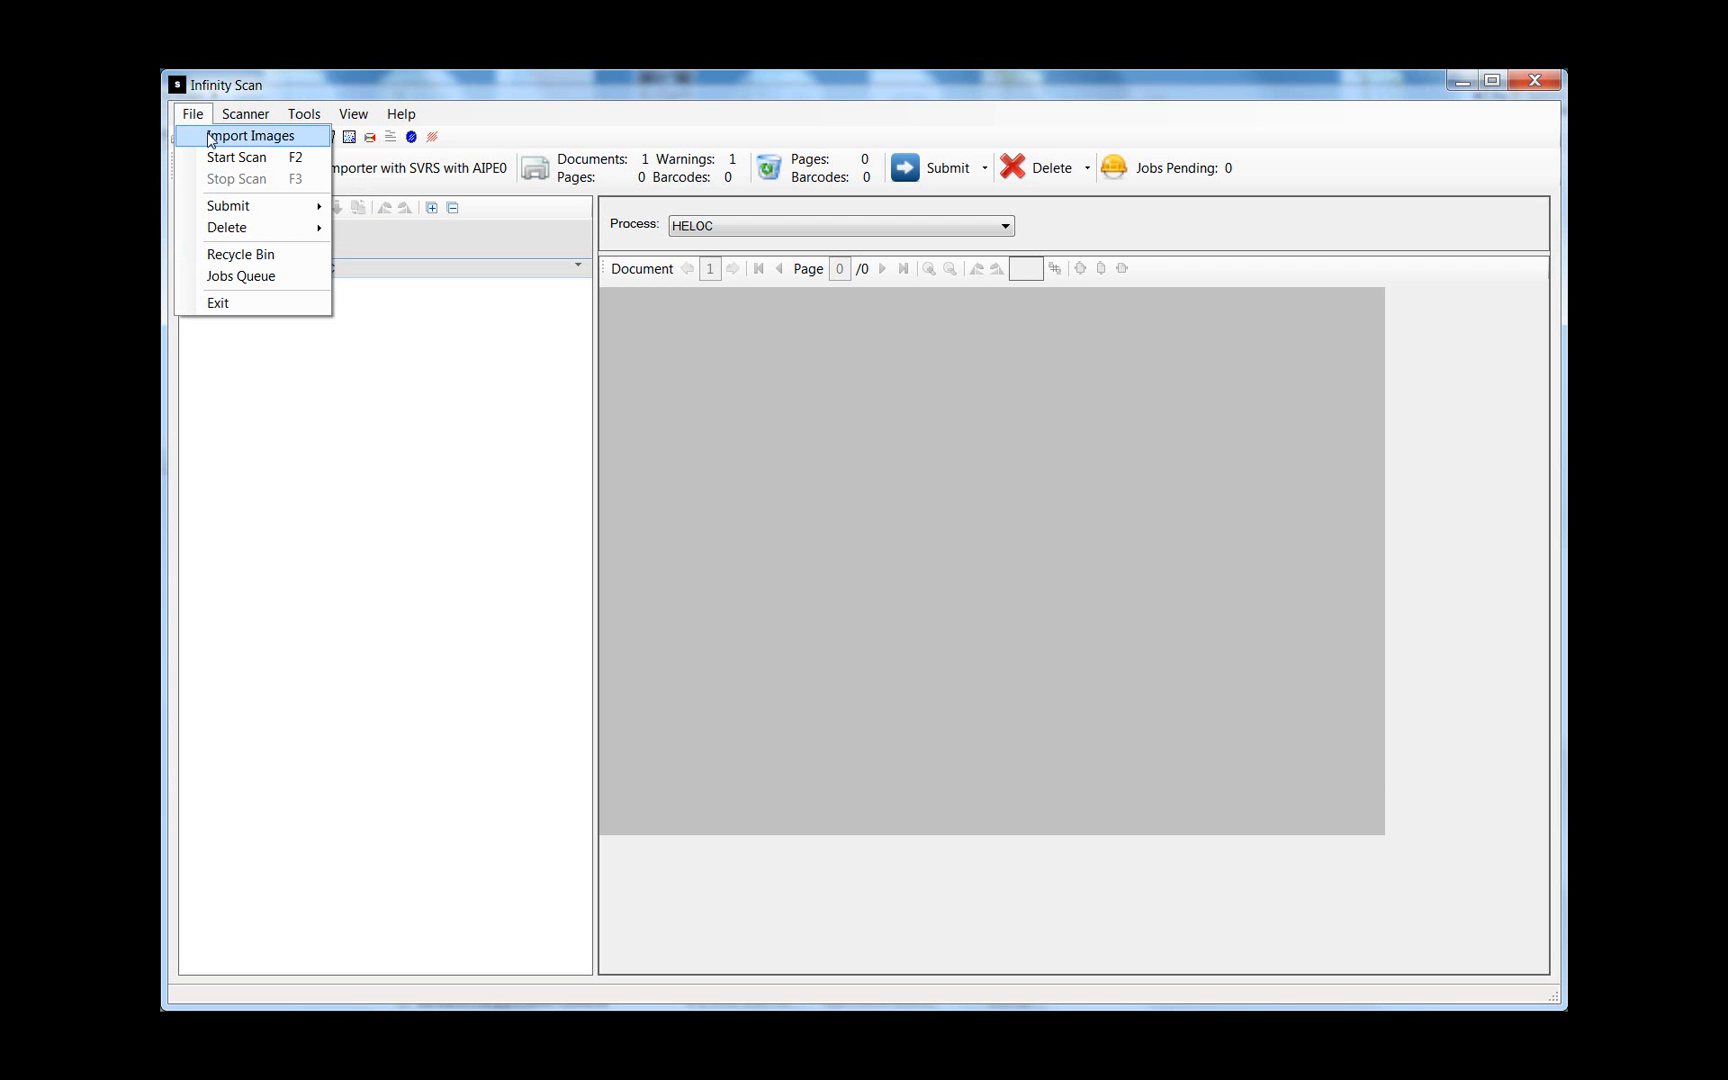
click(208, 135)
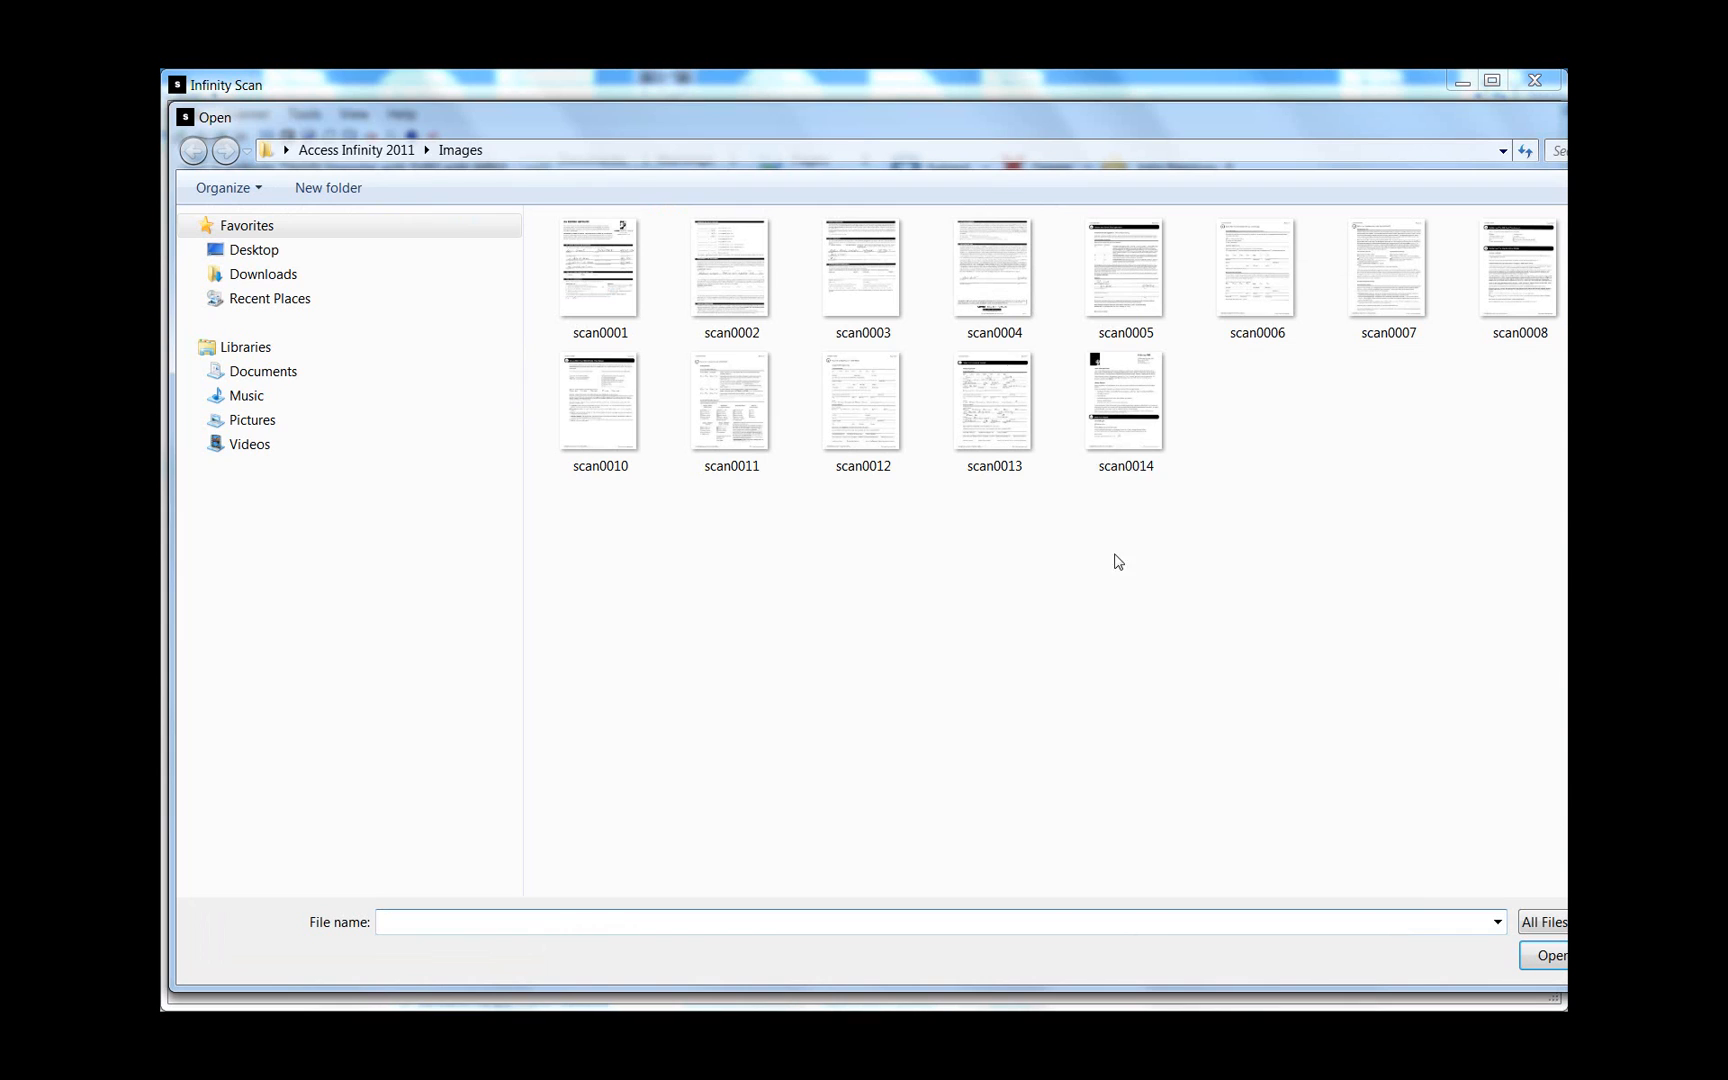
click(1137, 453)
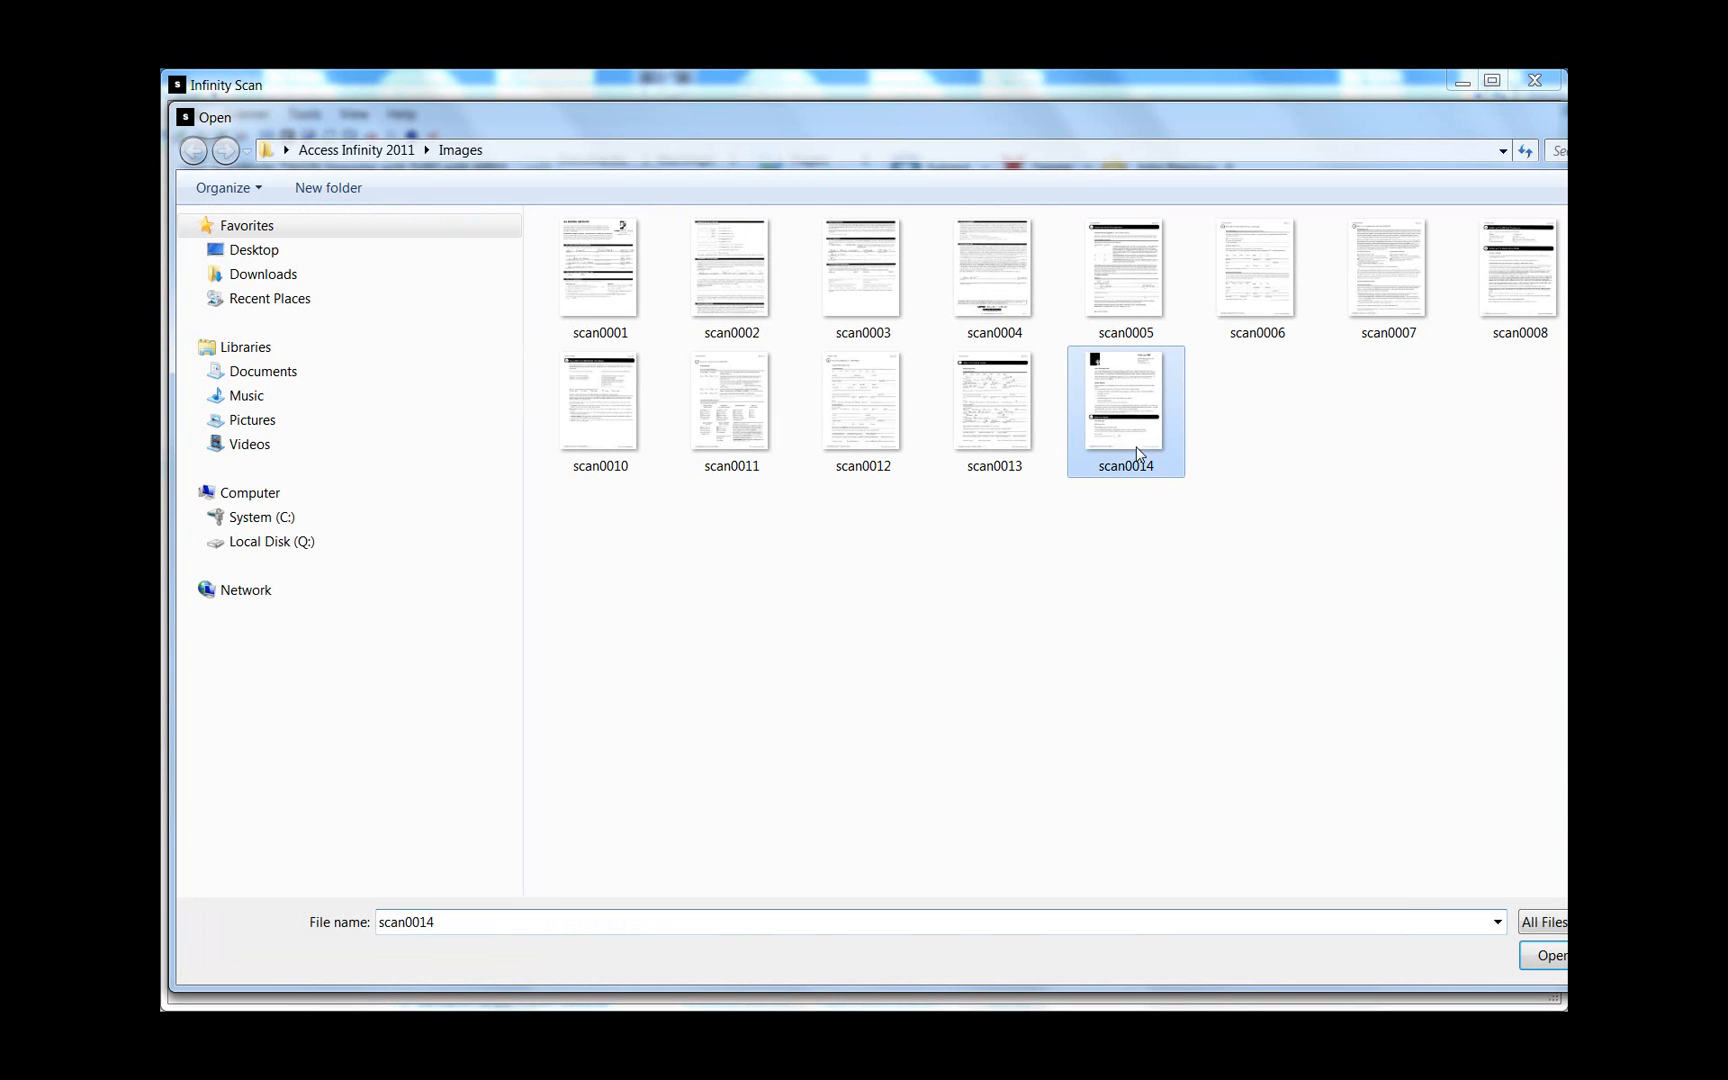
shift+click(604, 270)
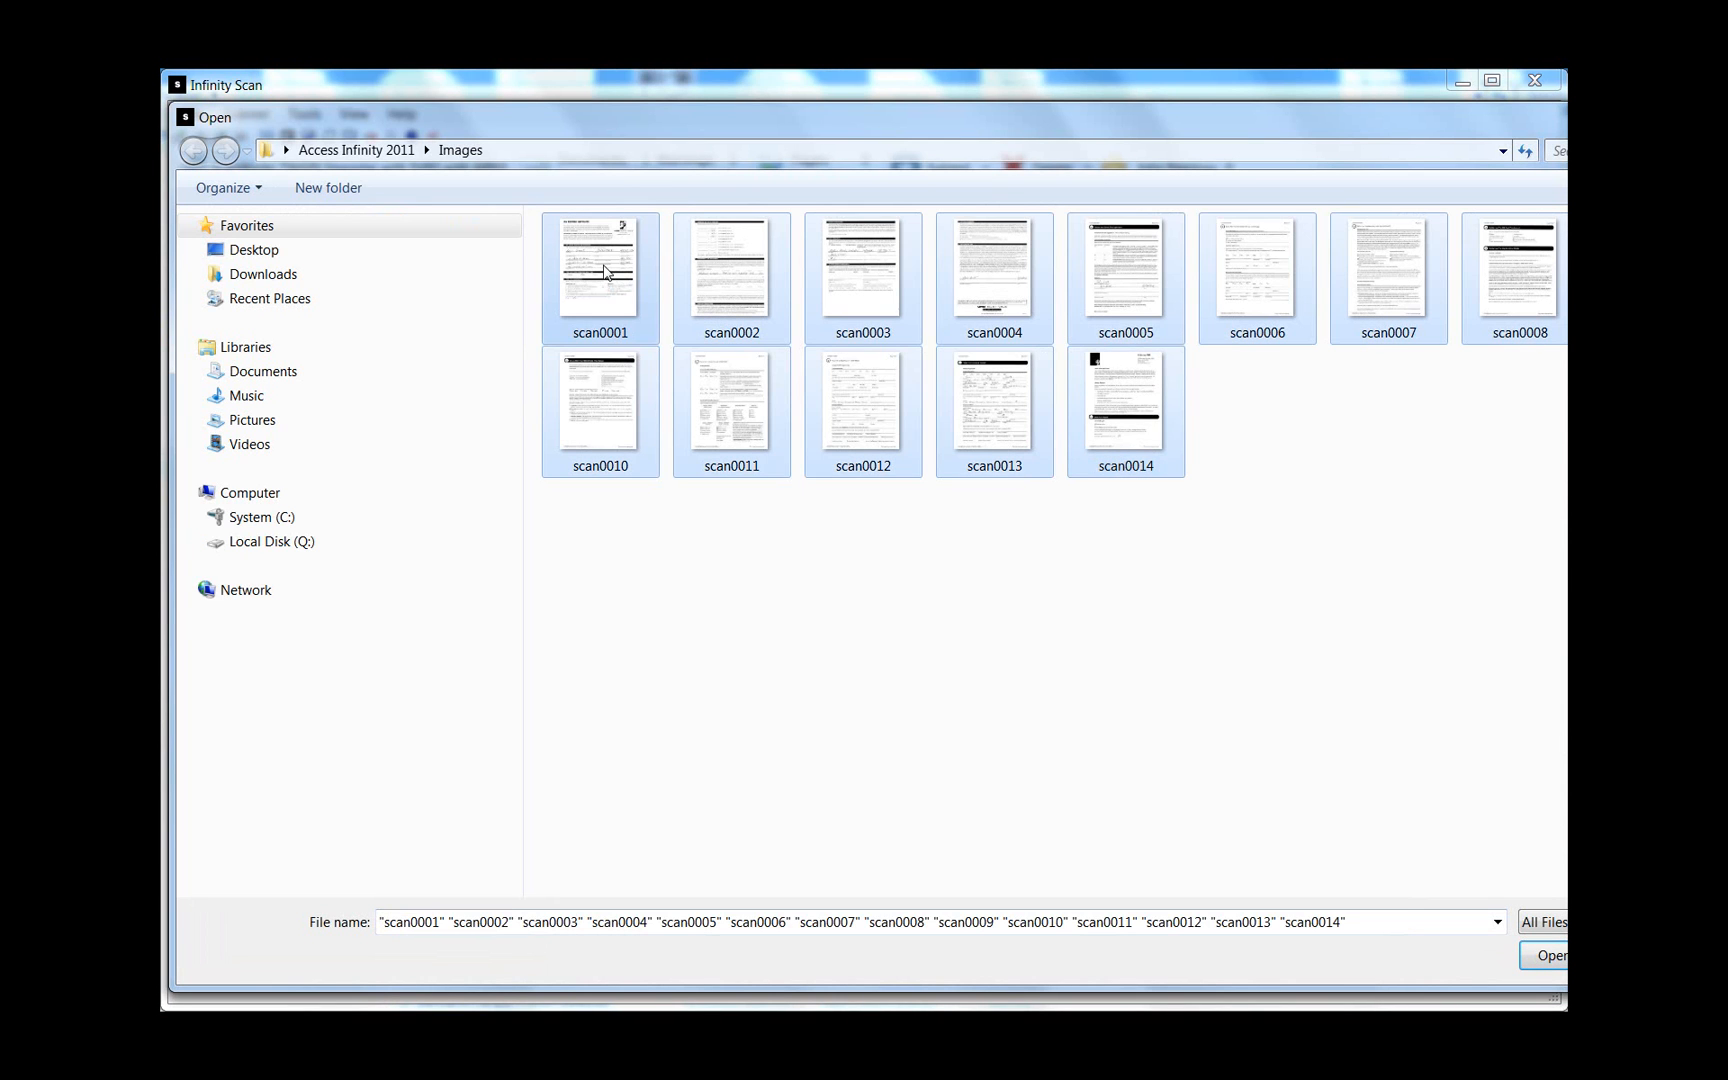
click(1545, 957)
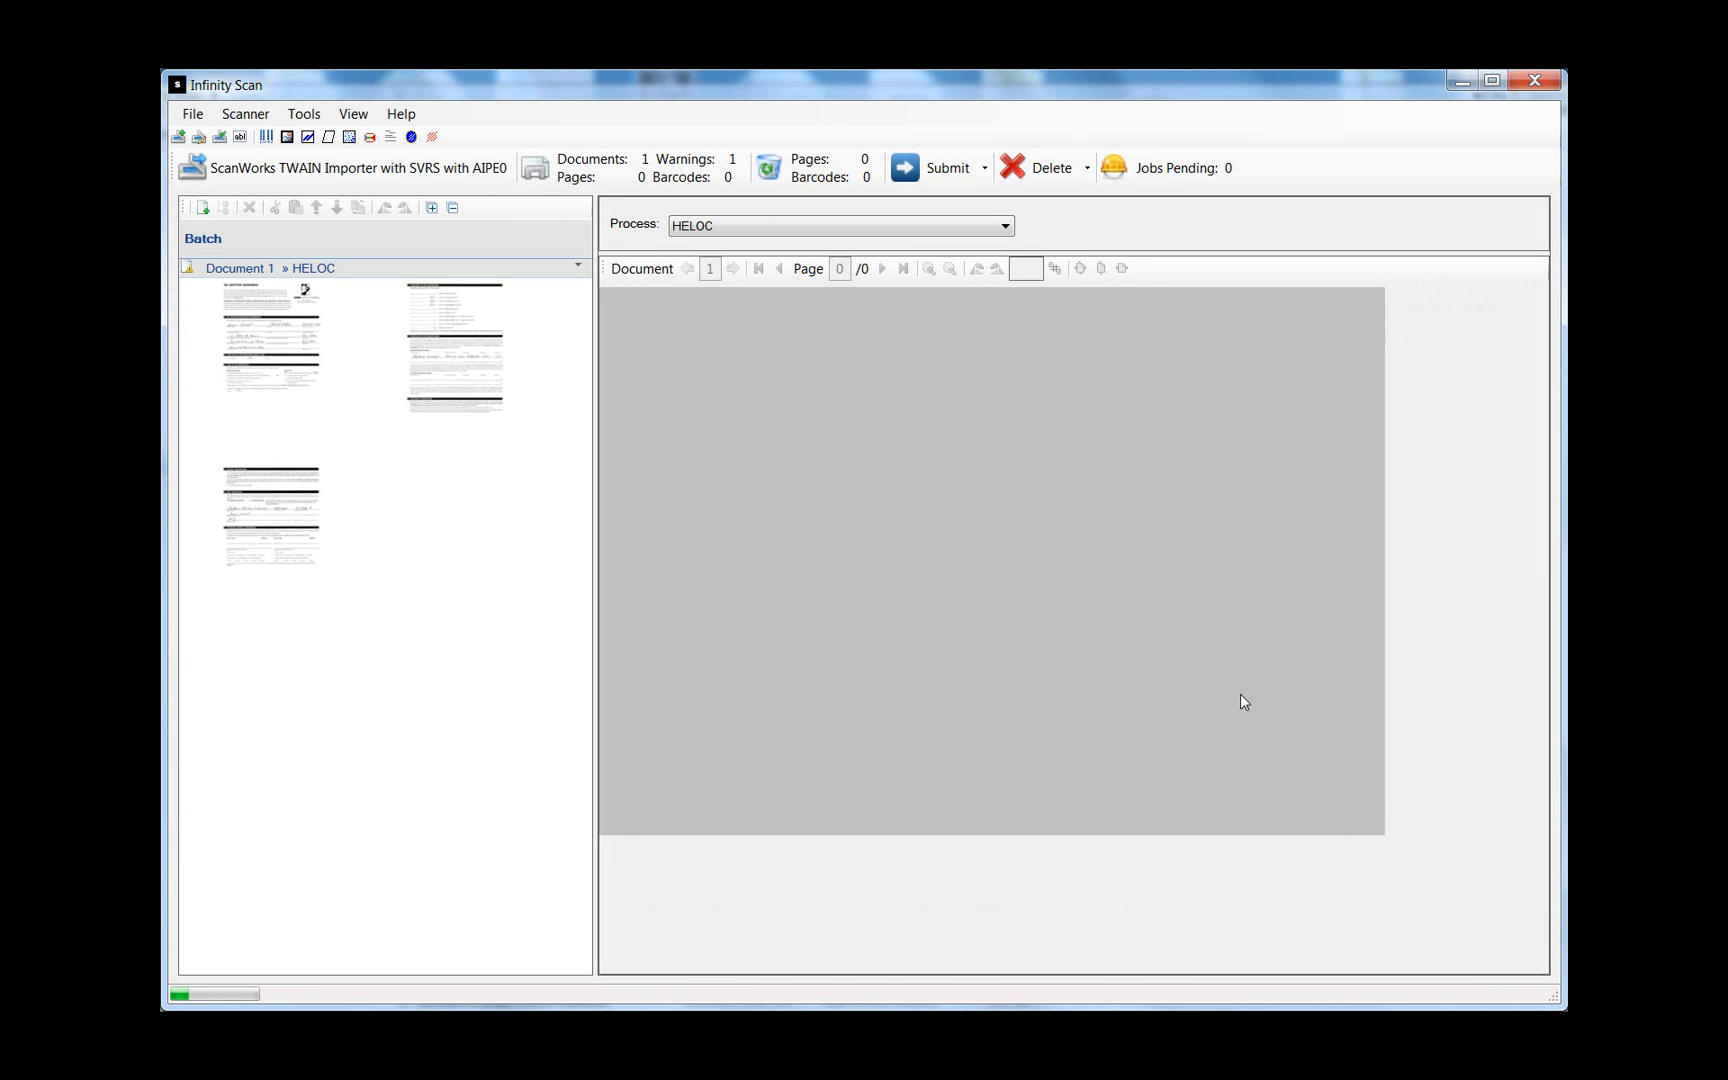
click(278, 335)
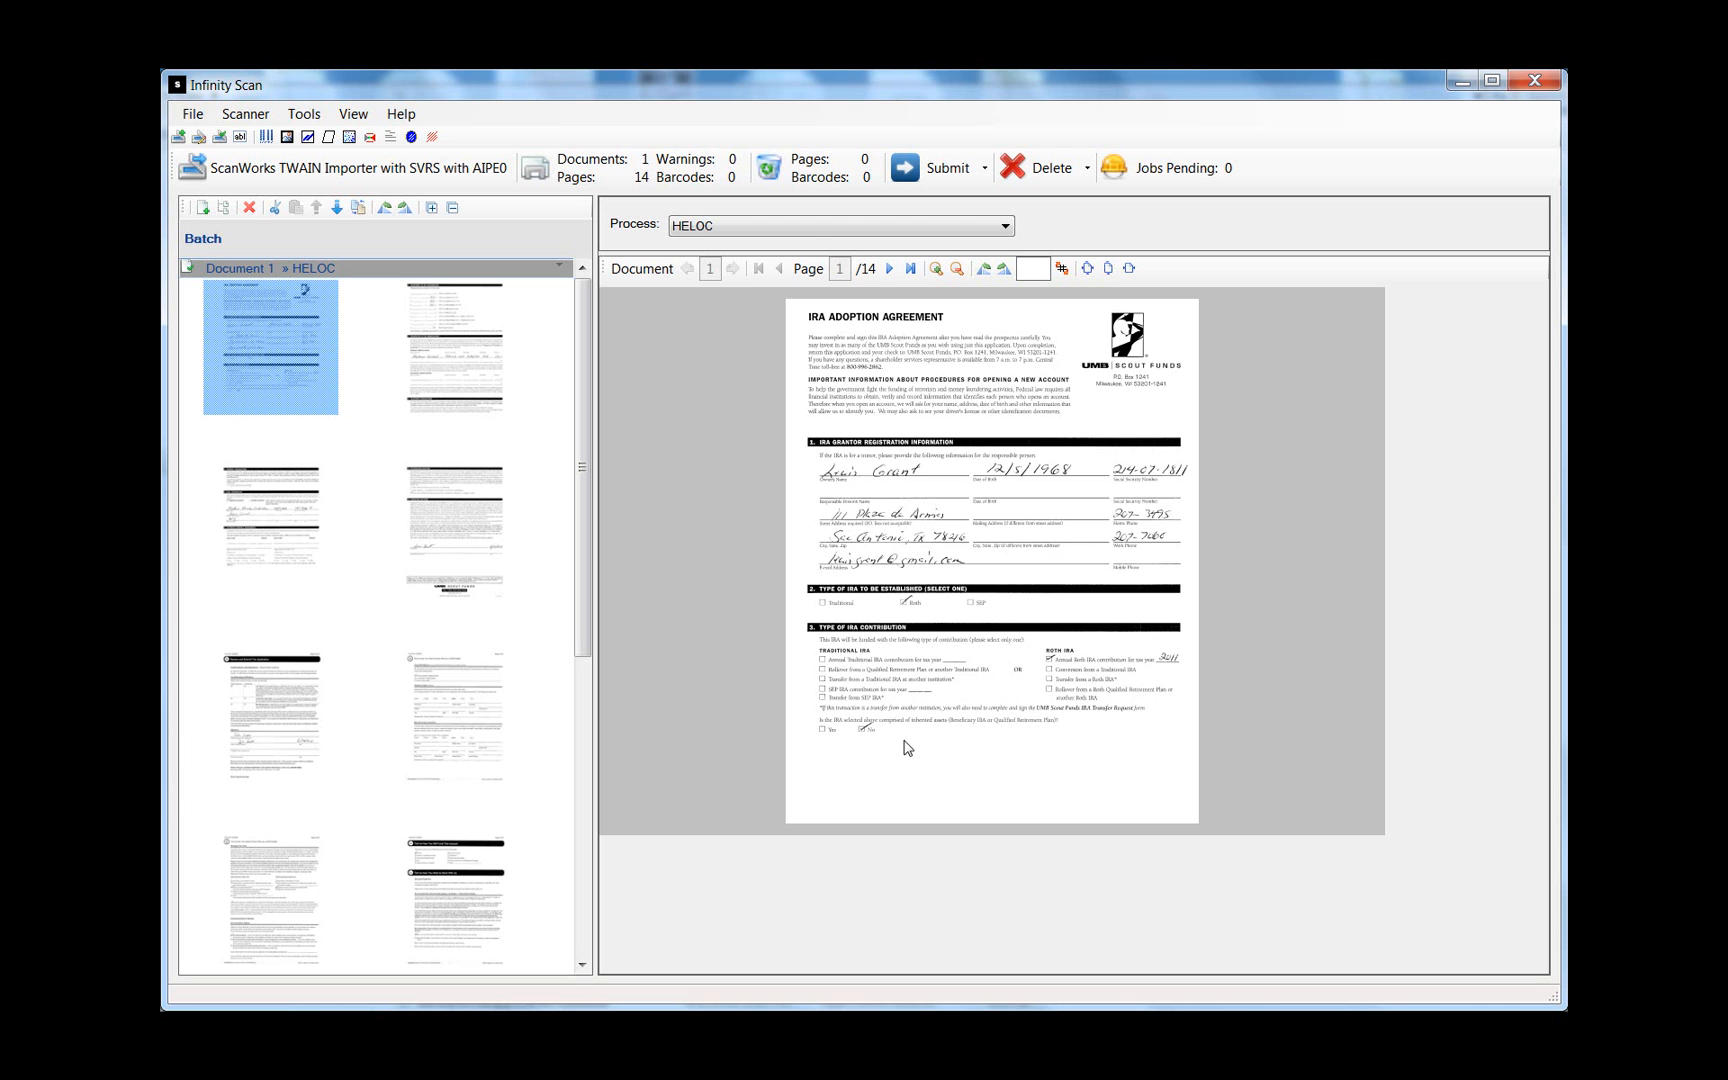
- Review the imported scans by viewing pages 2 through 10
click(493, 358)
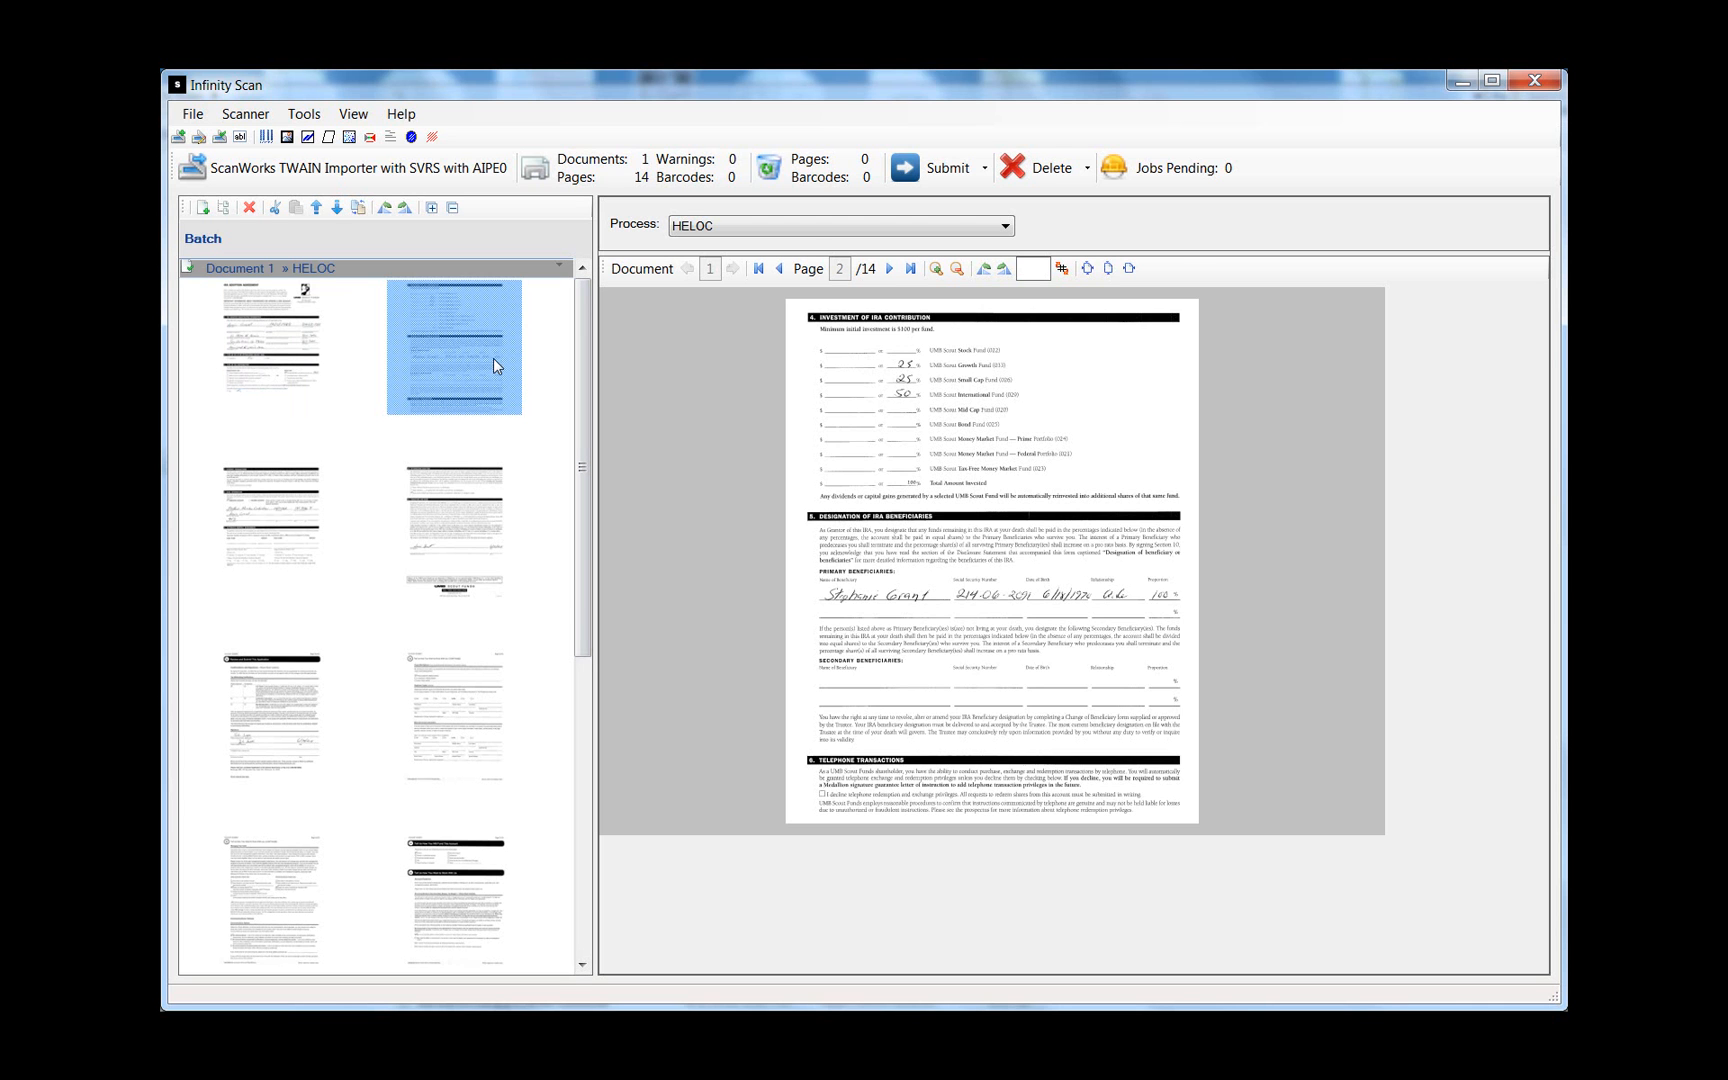
click(285, 500)
click(447, 512)
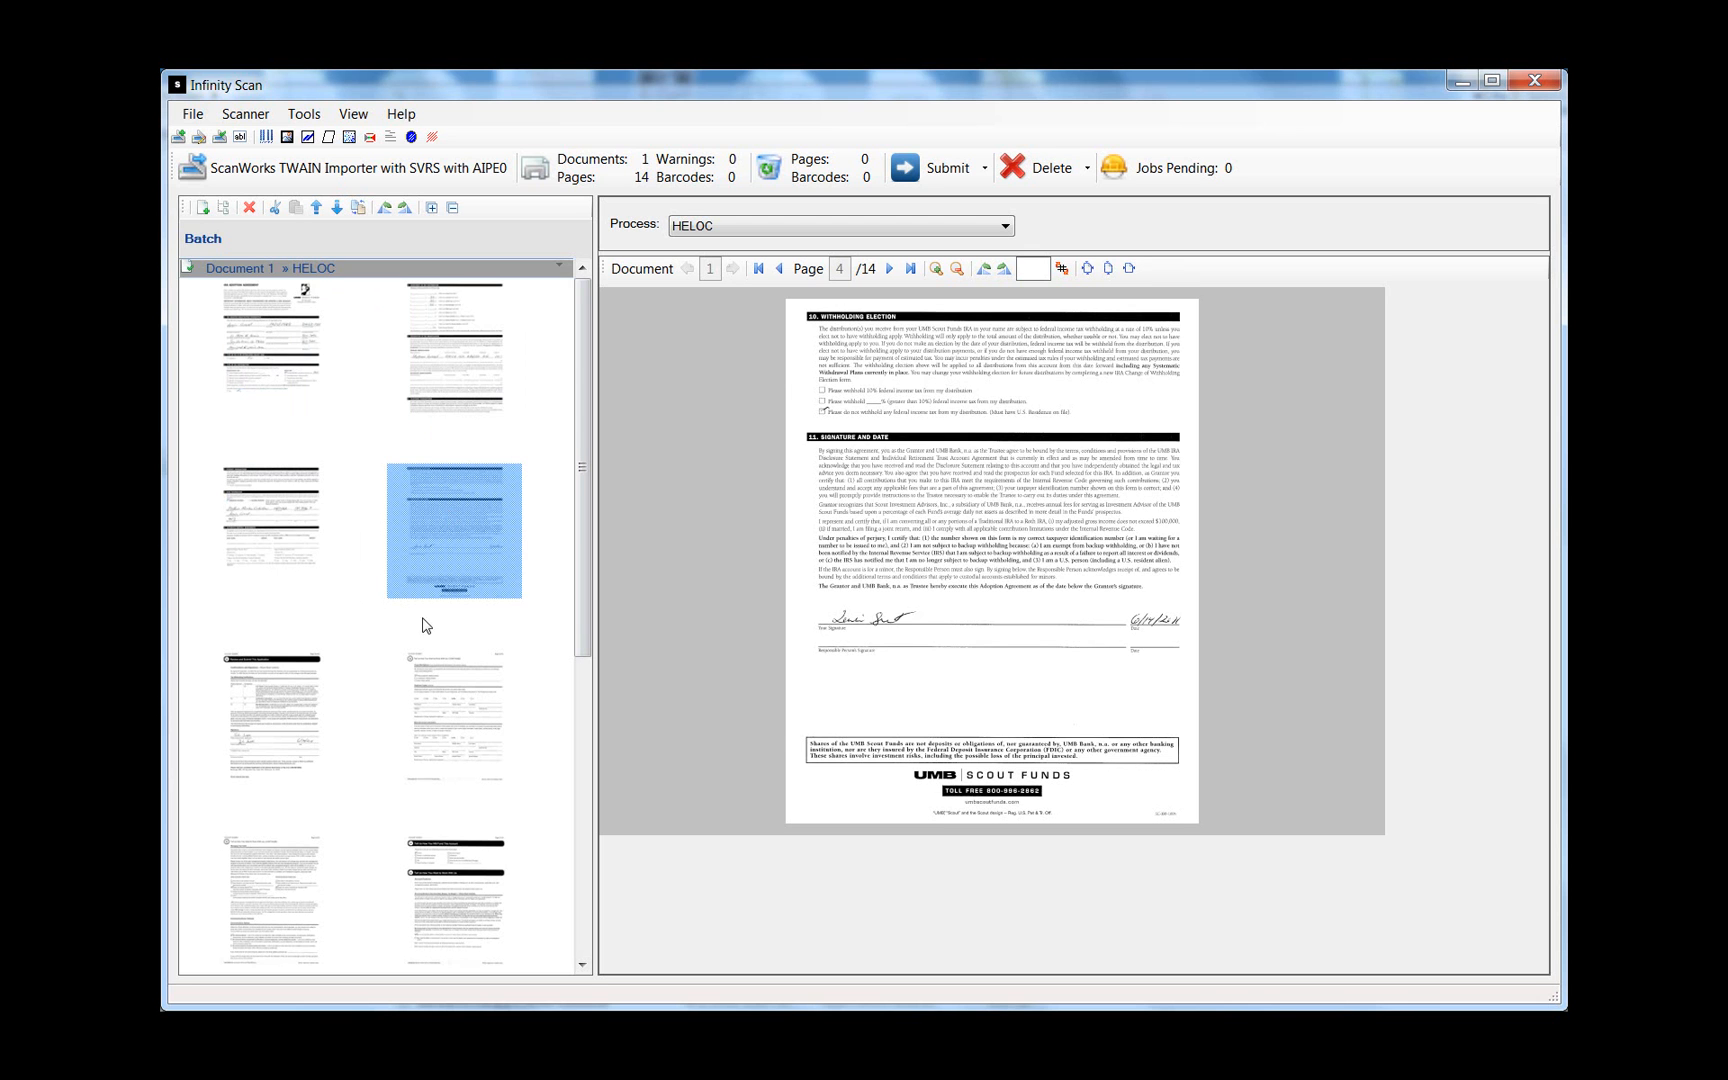
click(290, 705)
click(437, 725)
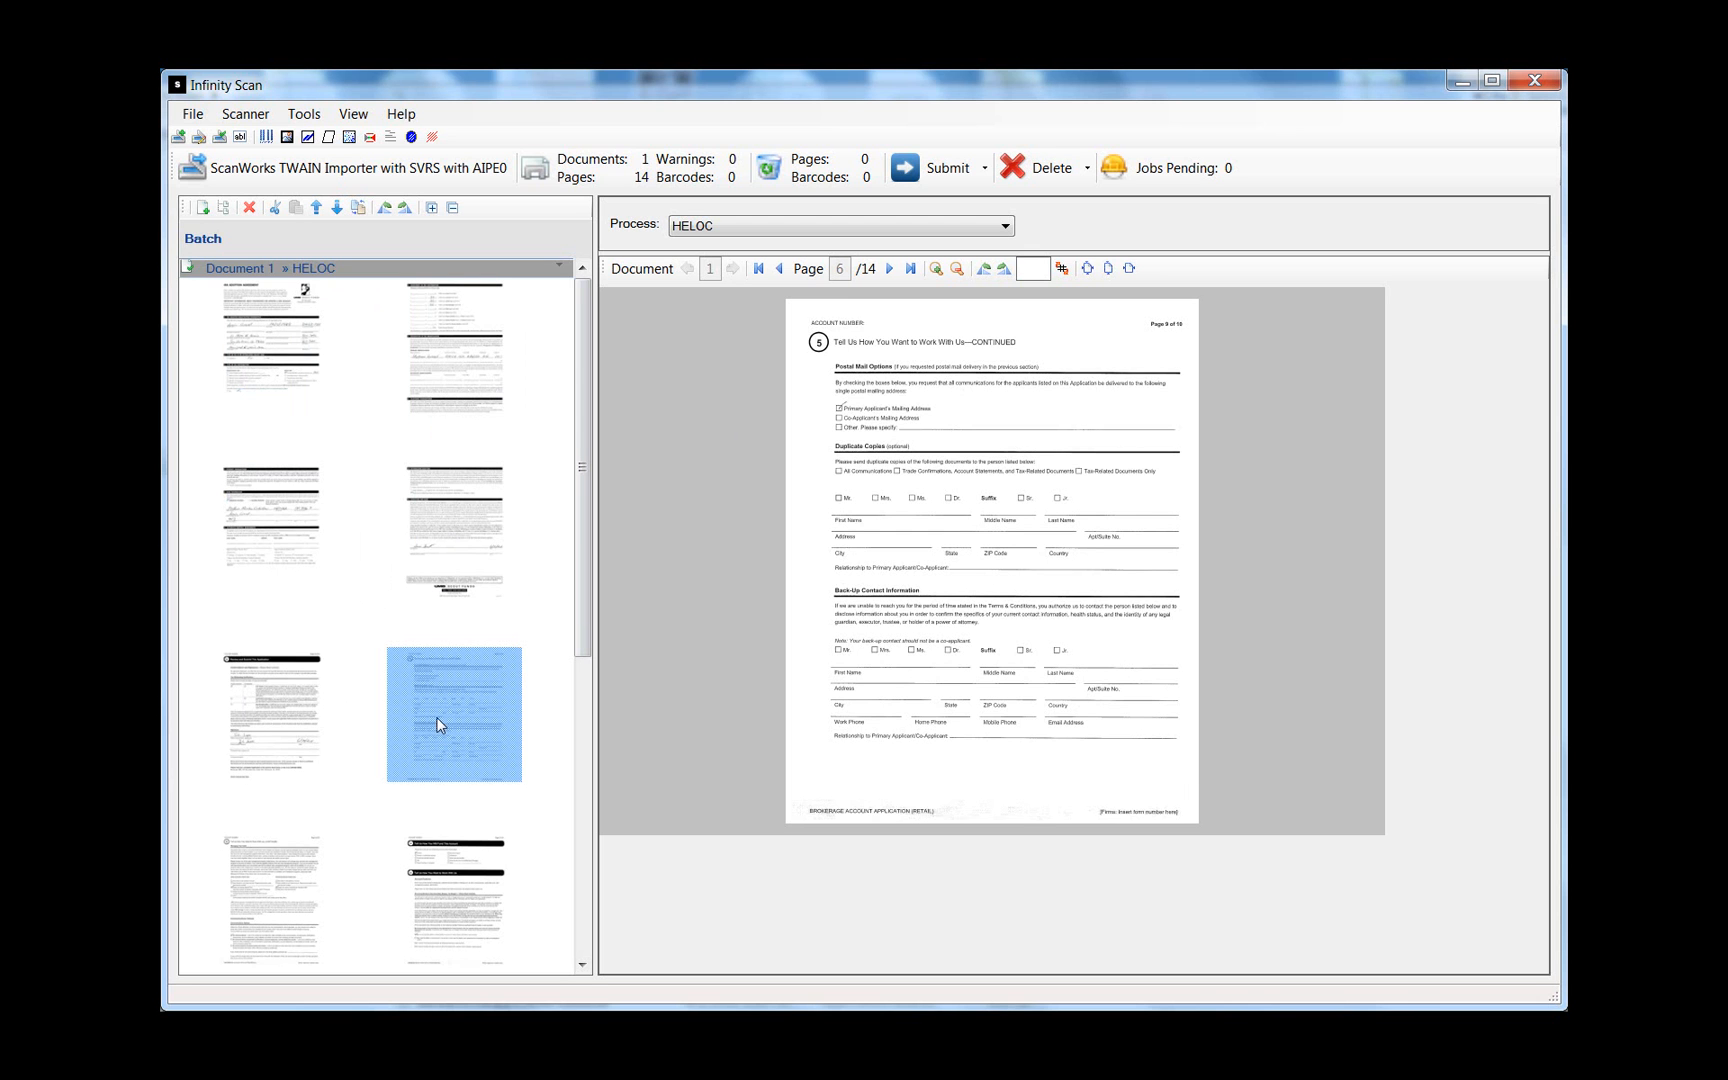
click(888, 269)
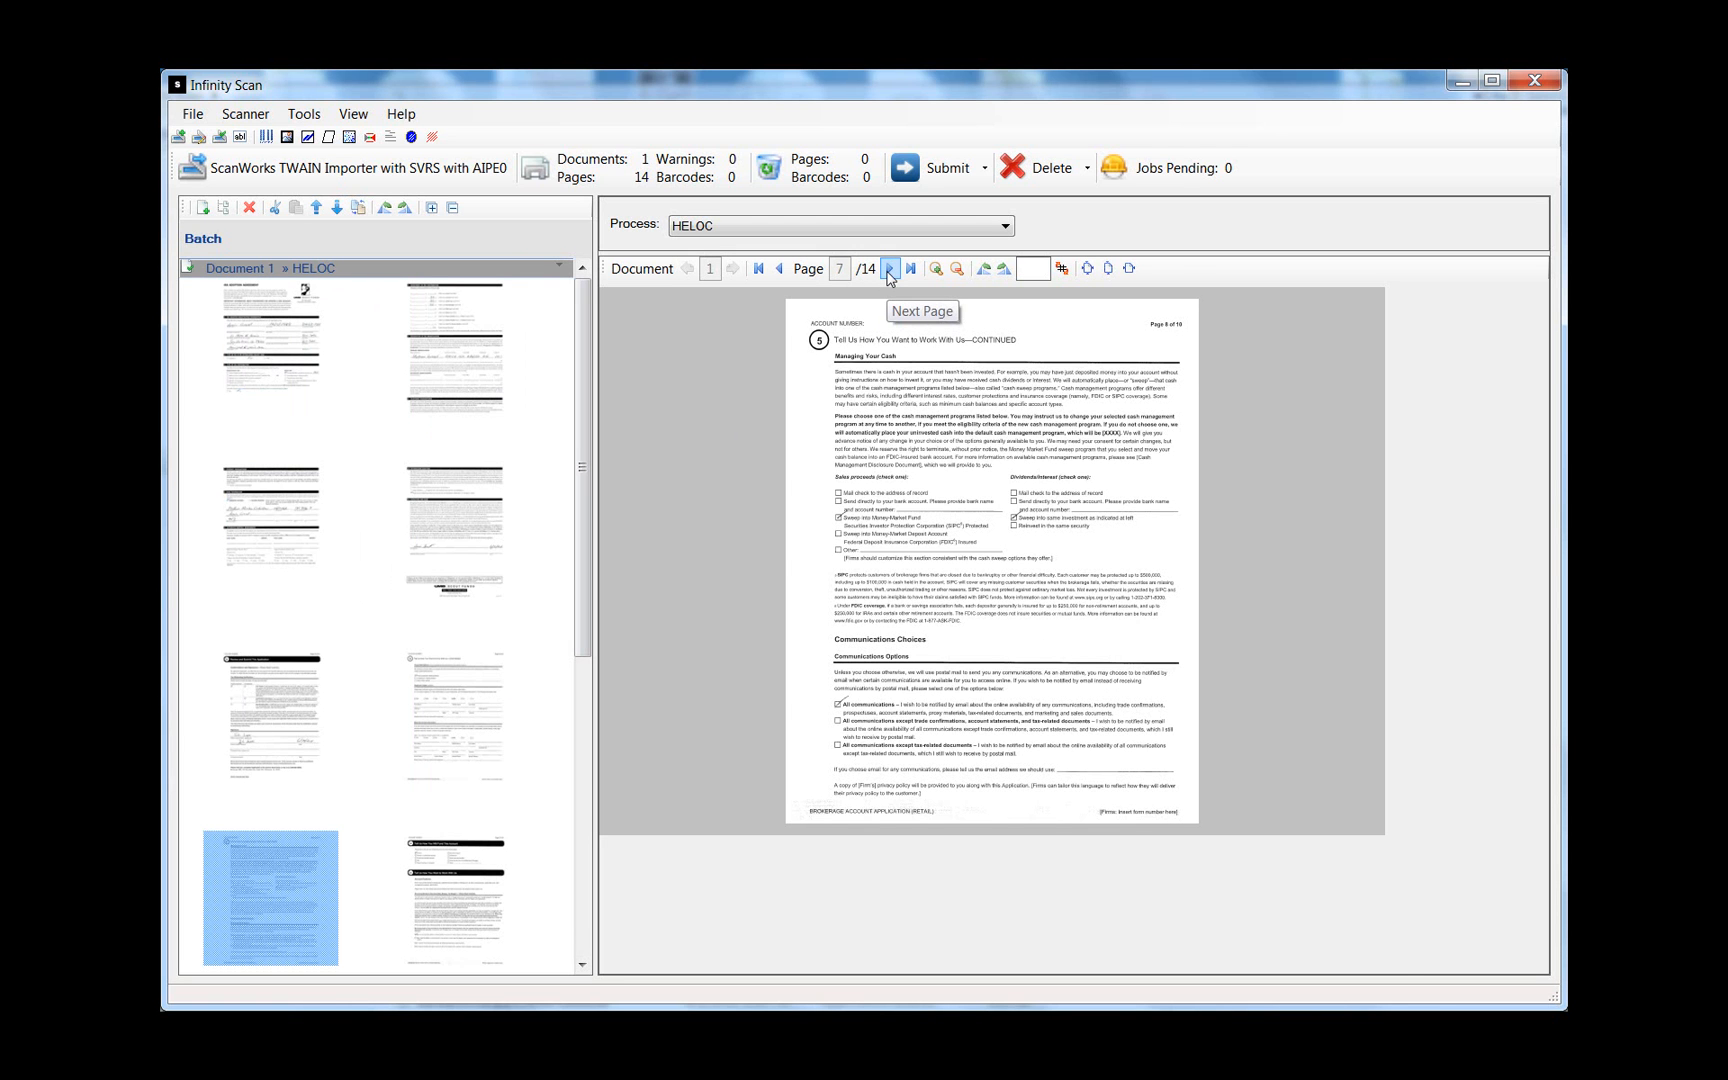
click(888, 269)
click(888, 269)
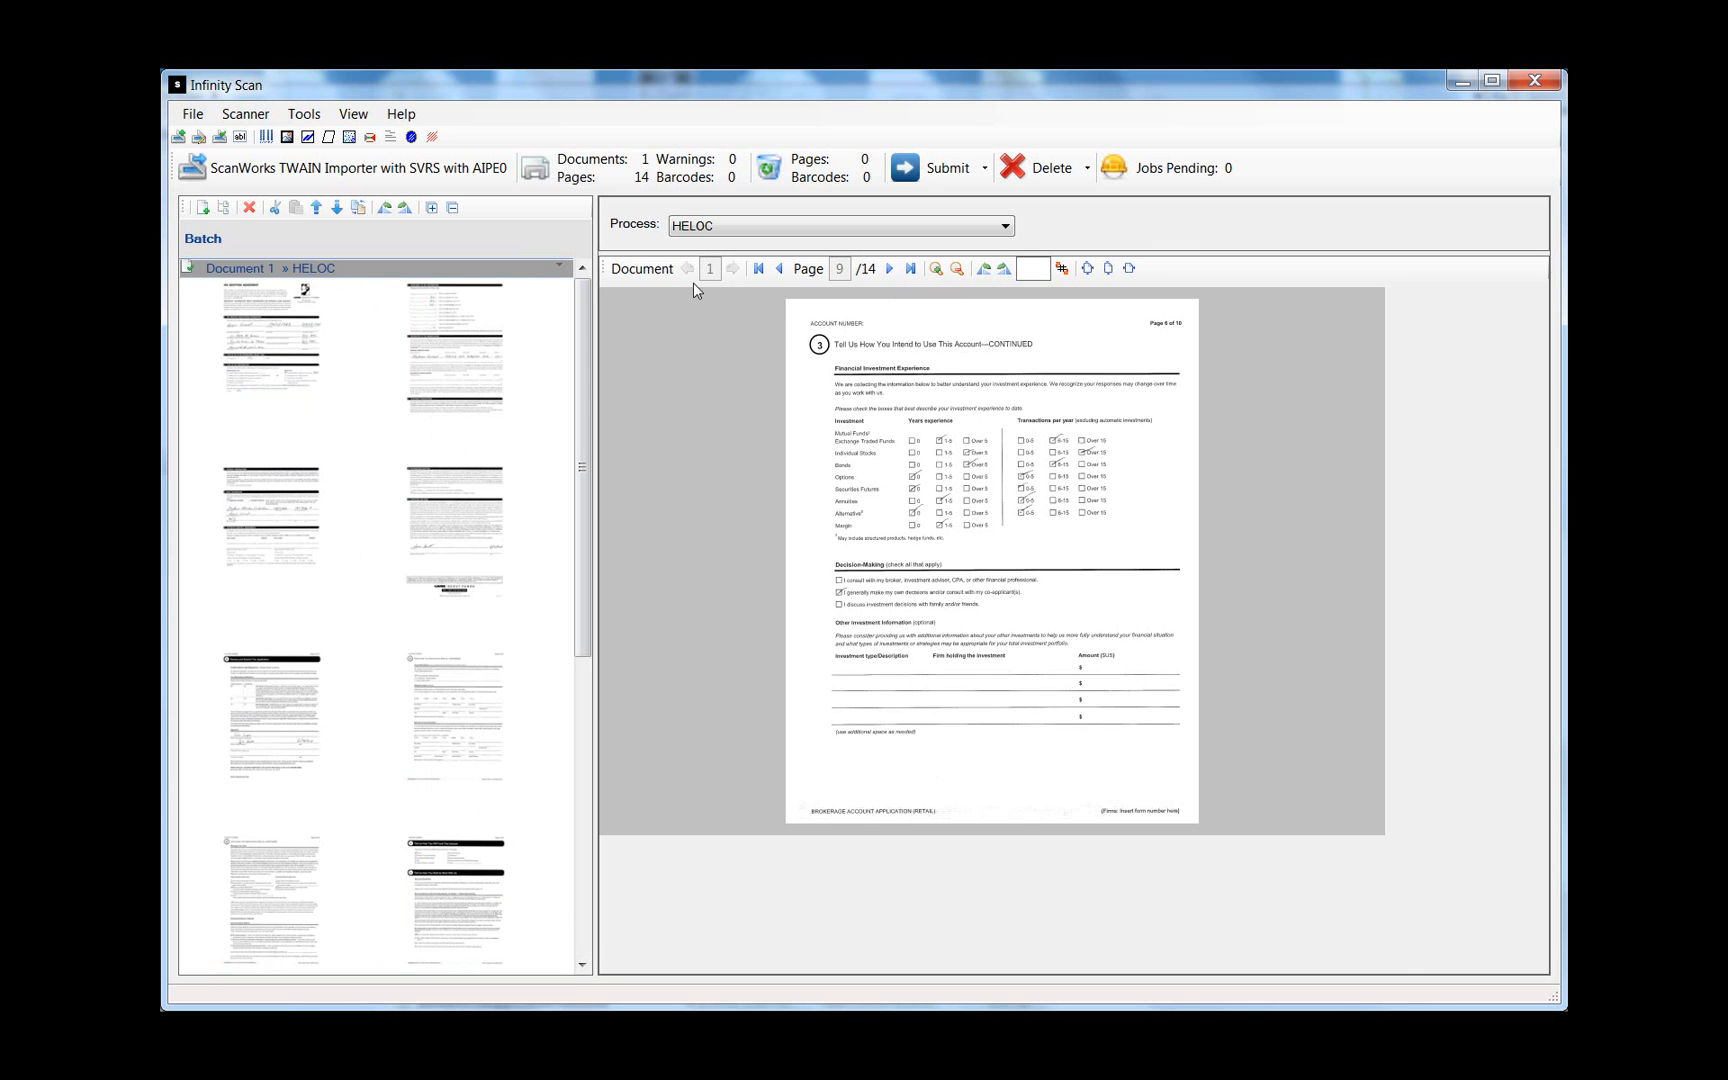
click(889, 268)
drag(586, 405, 590, 363)
- Revisit pages 1 to 4 and select the four IRA agreement pages together
click(224, 292)
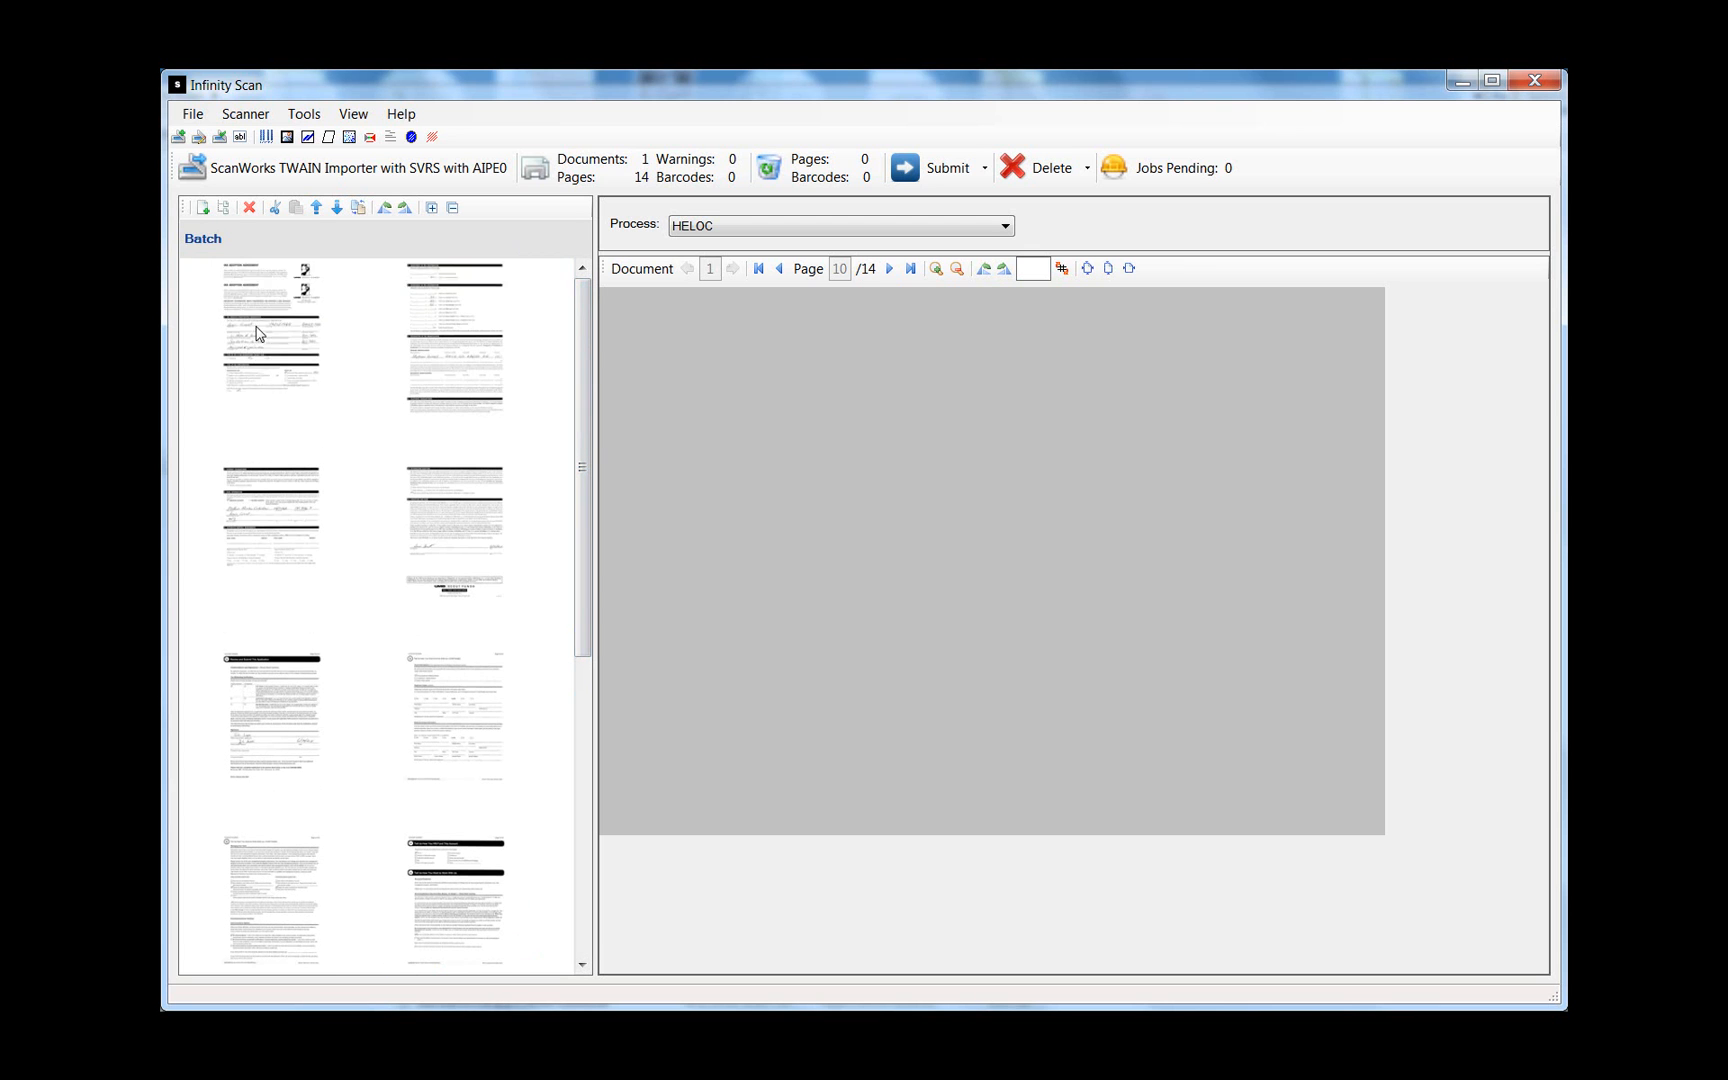
click(432, 378)
click(262, 497)
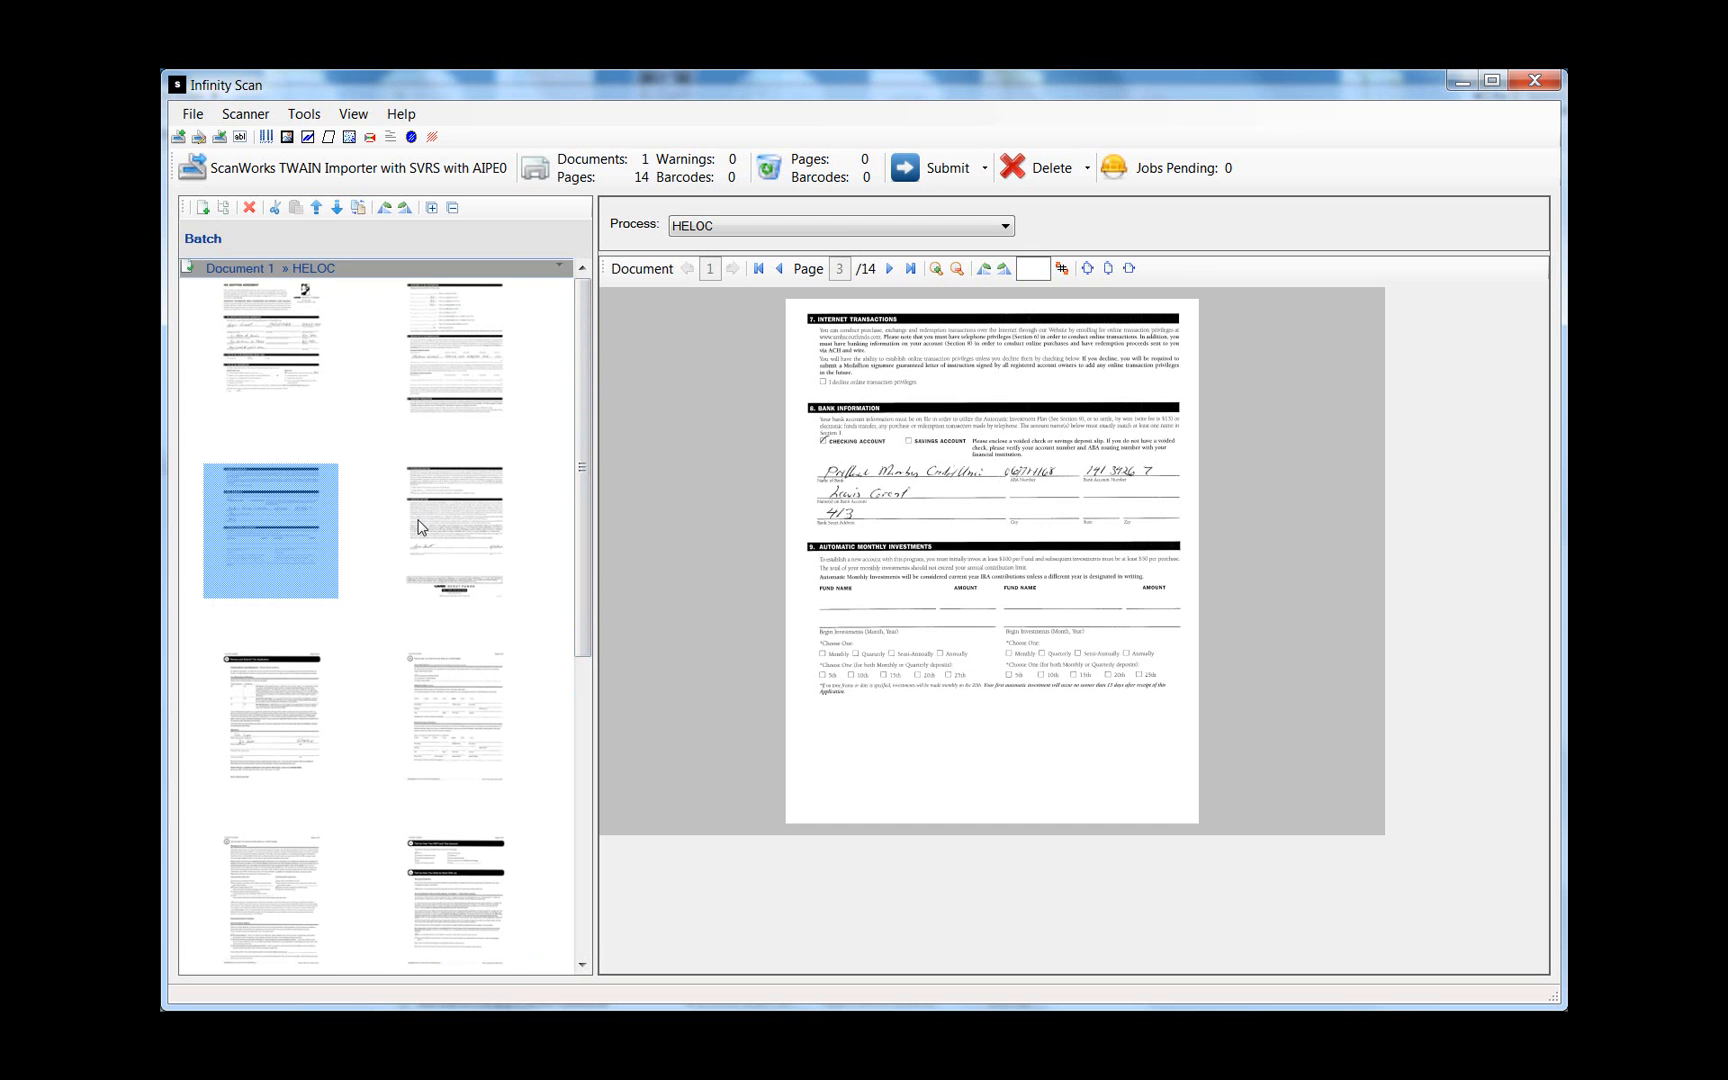
click(437, 540)
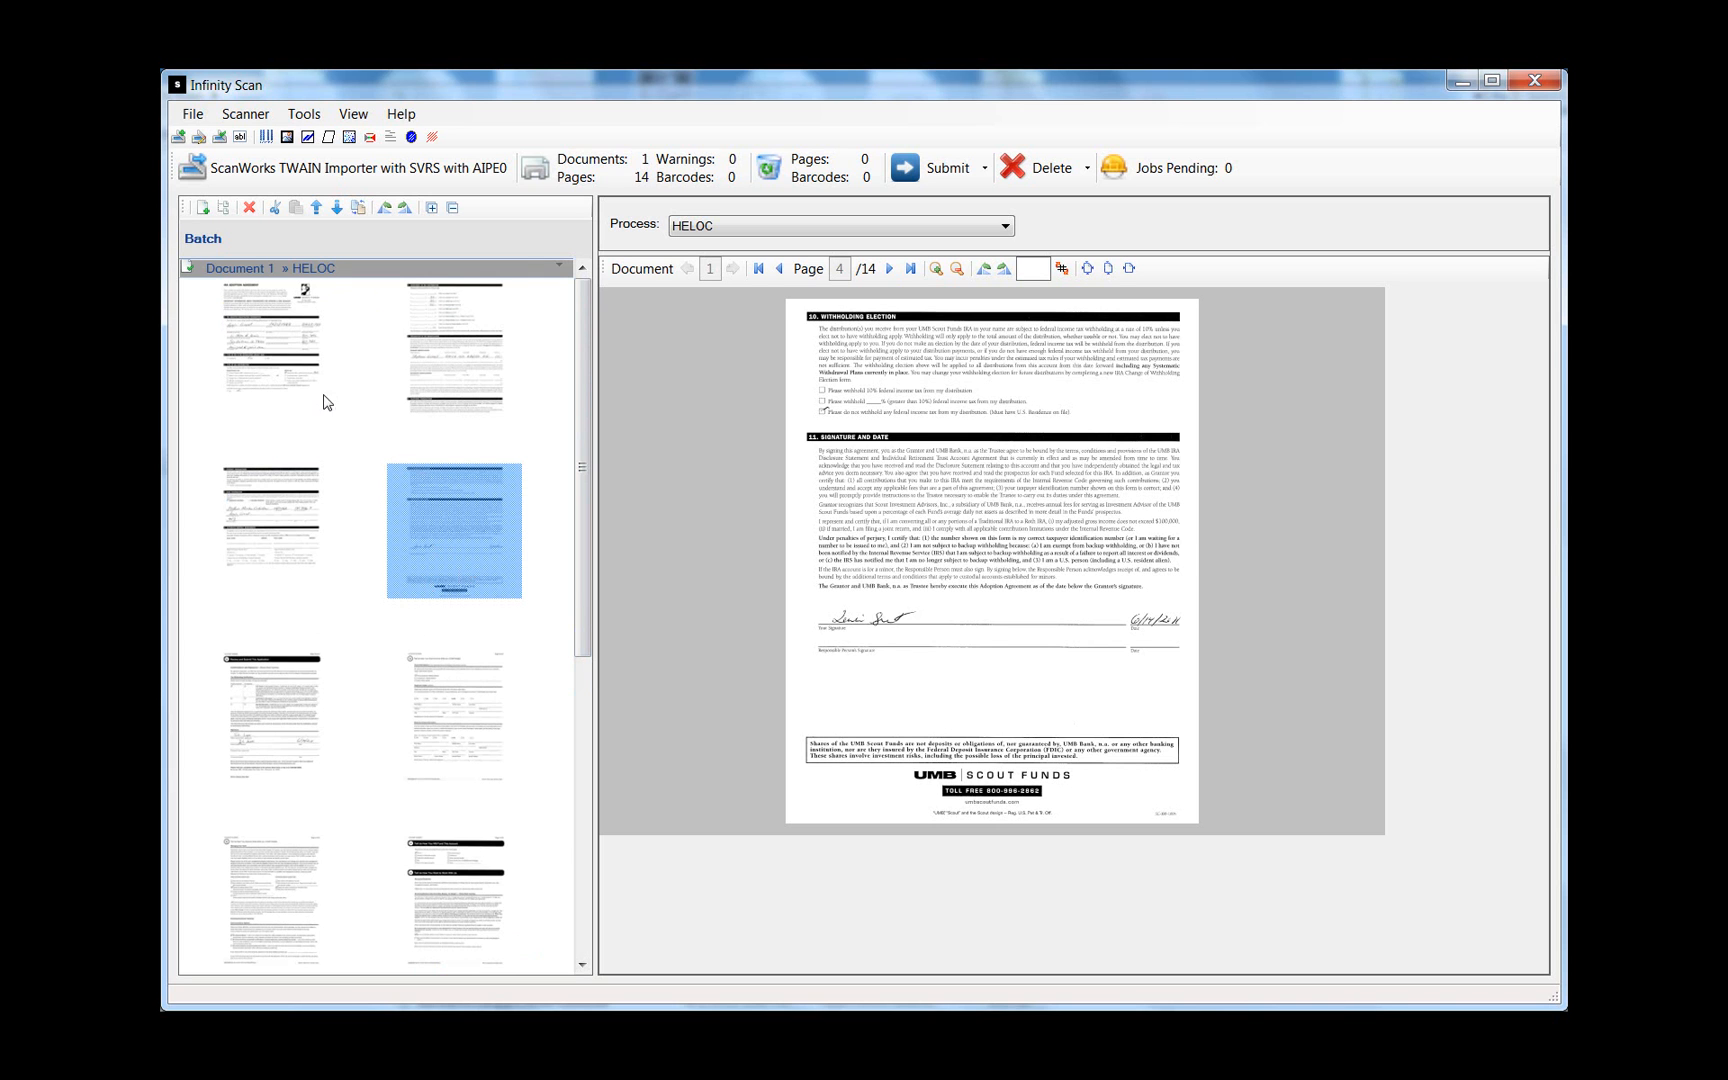
shift+click(279, 356)
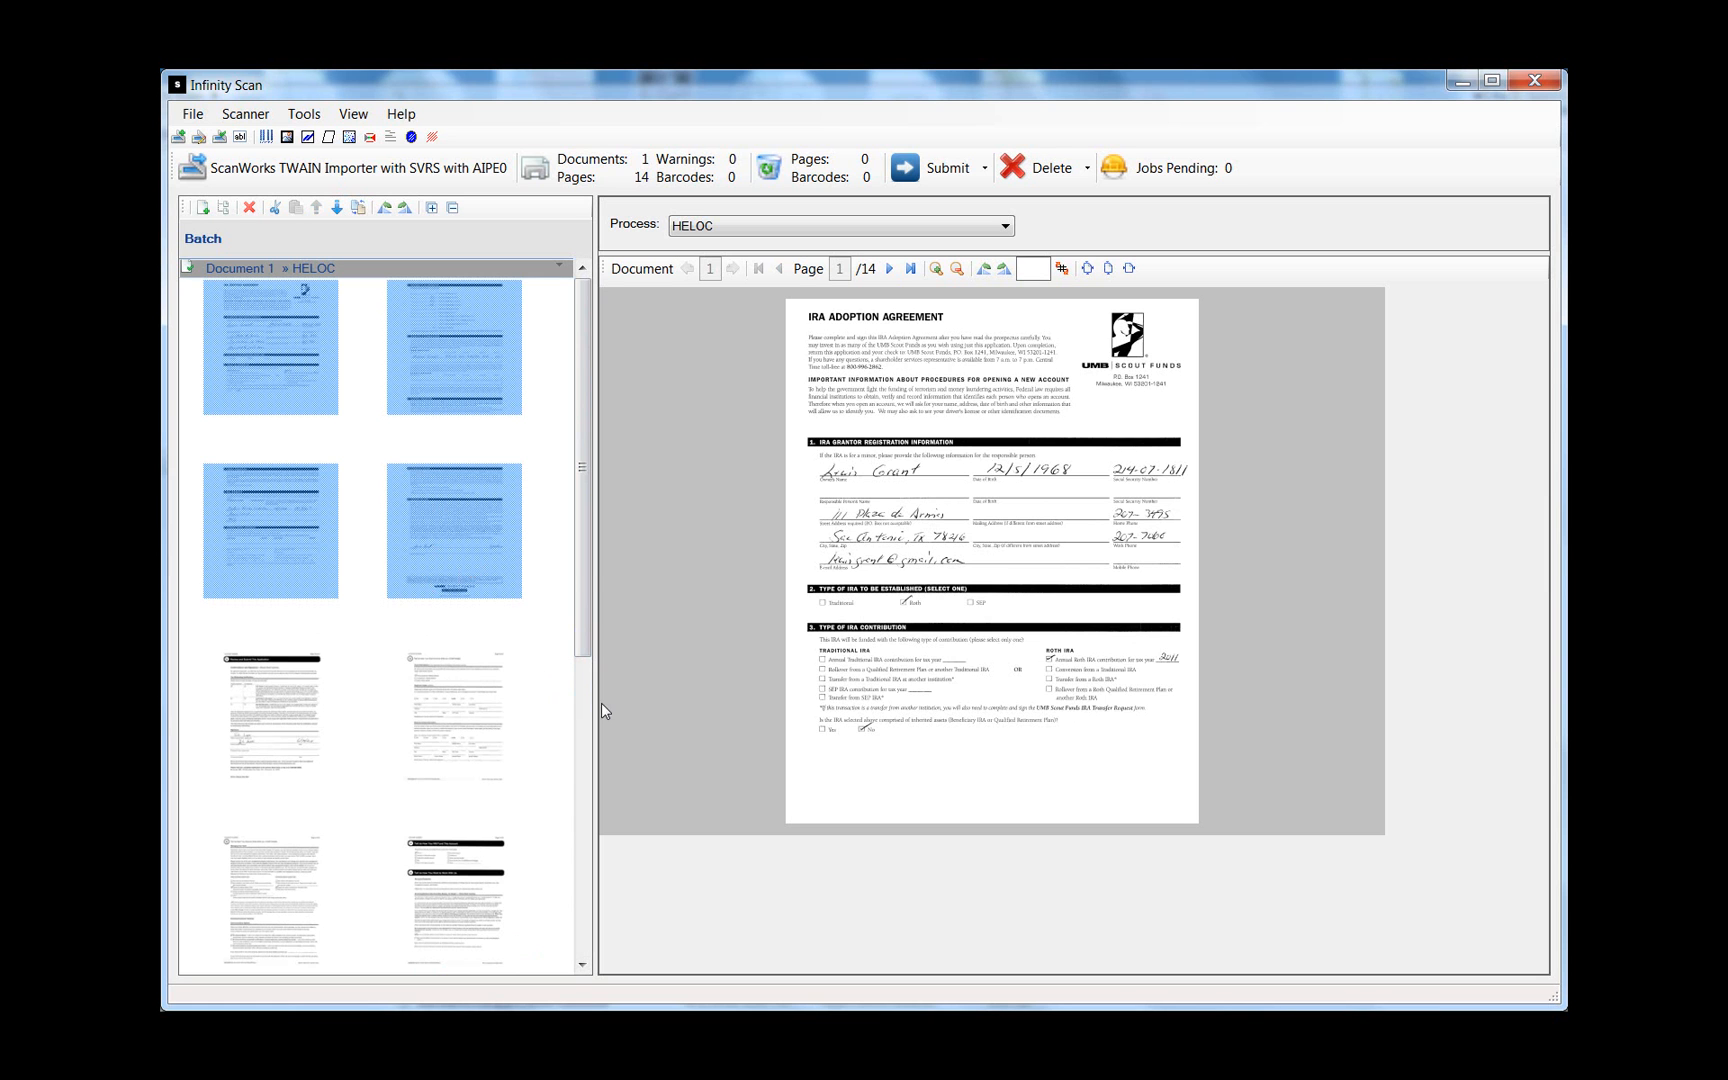
- Create Document 2 from the four selected IRA Adoption Agreement pages
drag(581, 564, 580, 518)
click(191, 232)
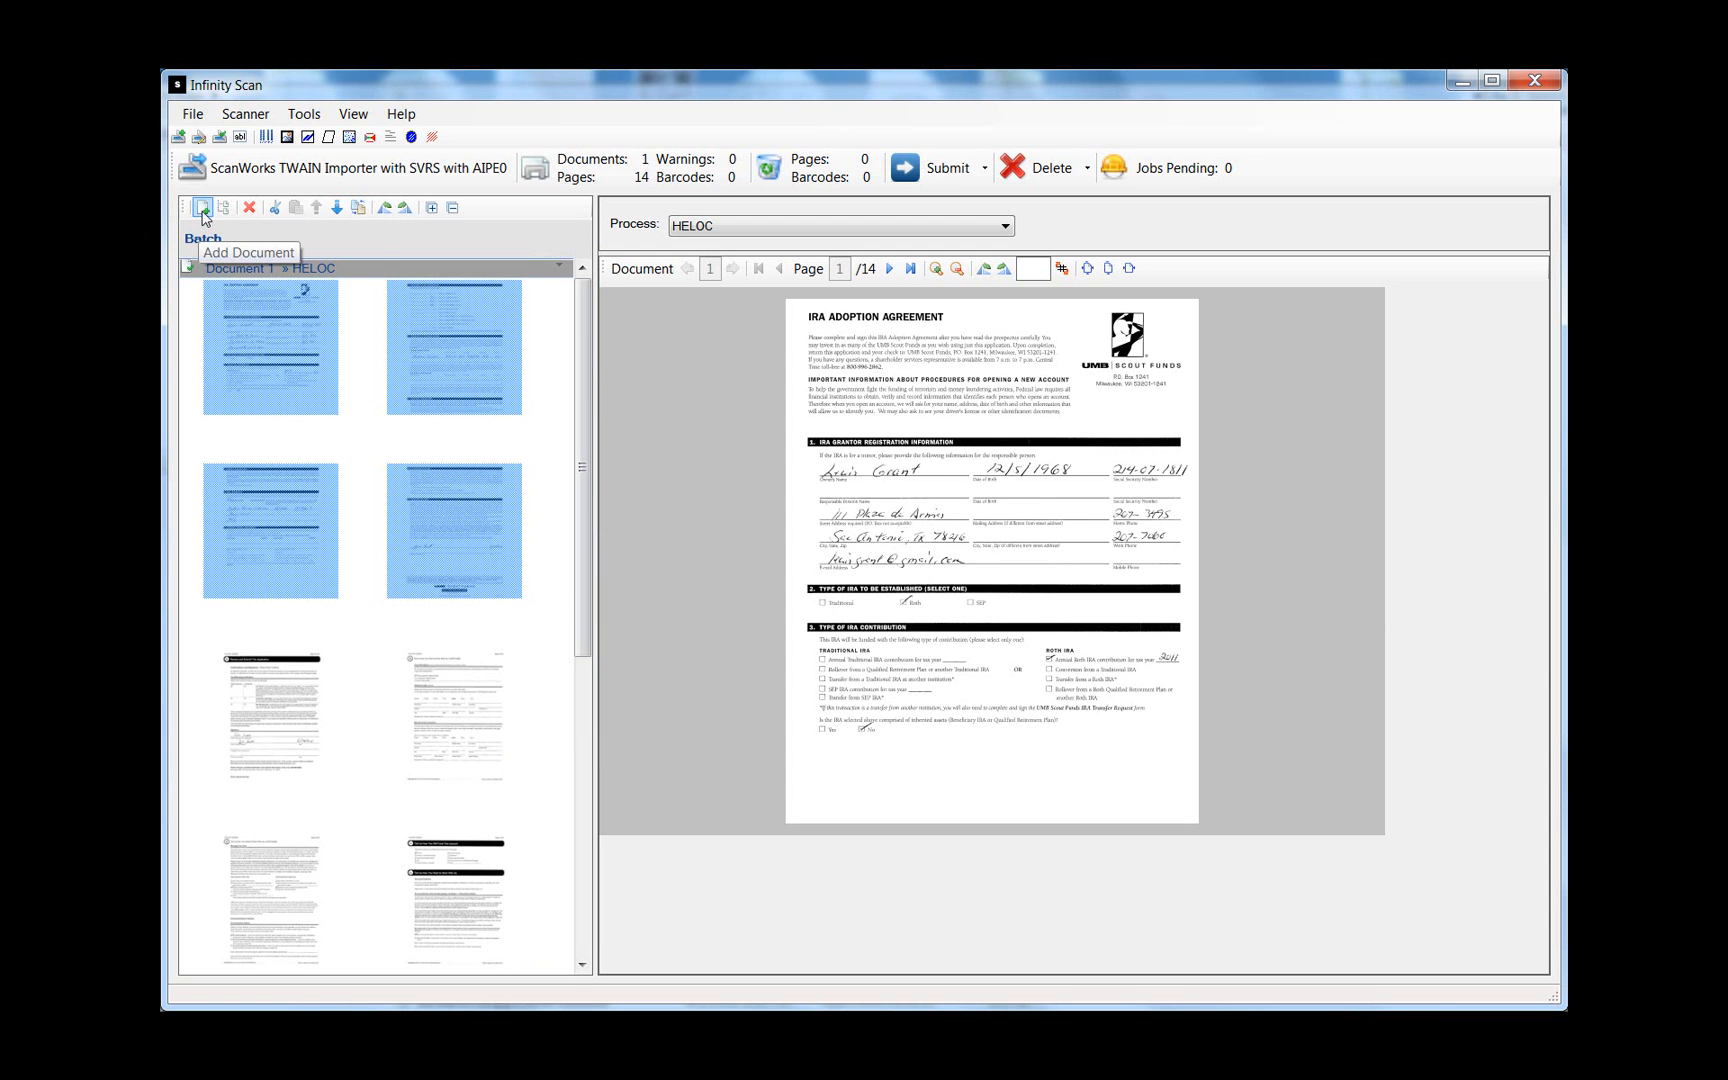
click(201, 212)
click(565, 605)
drag(587, 528, 582, 470)
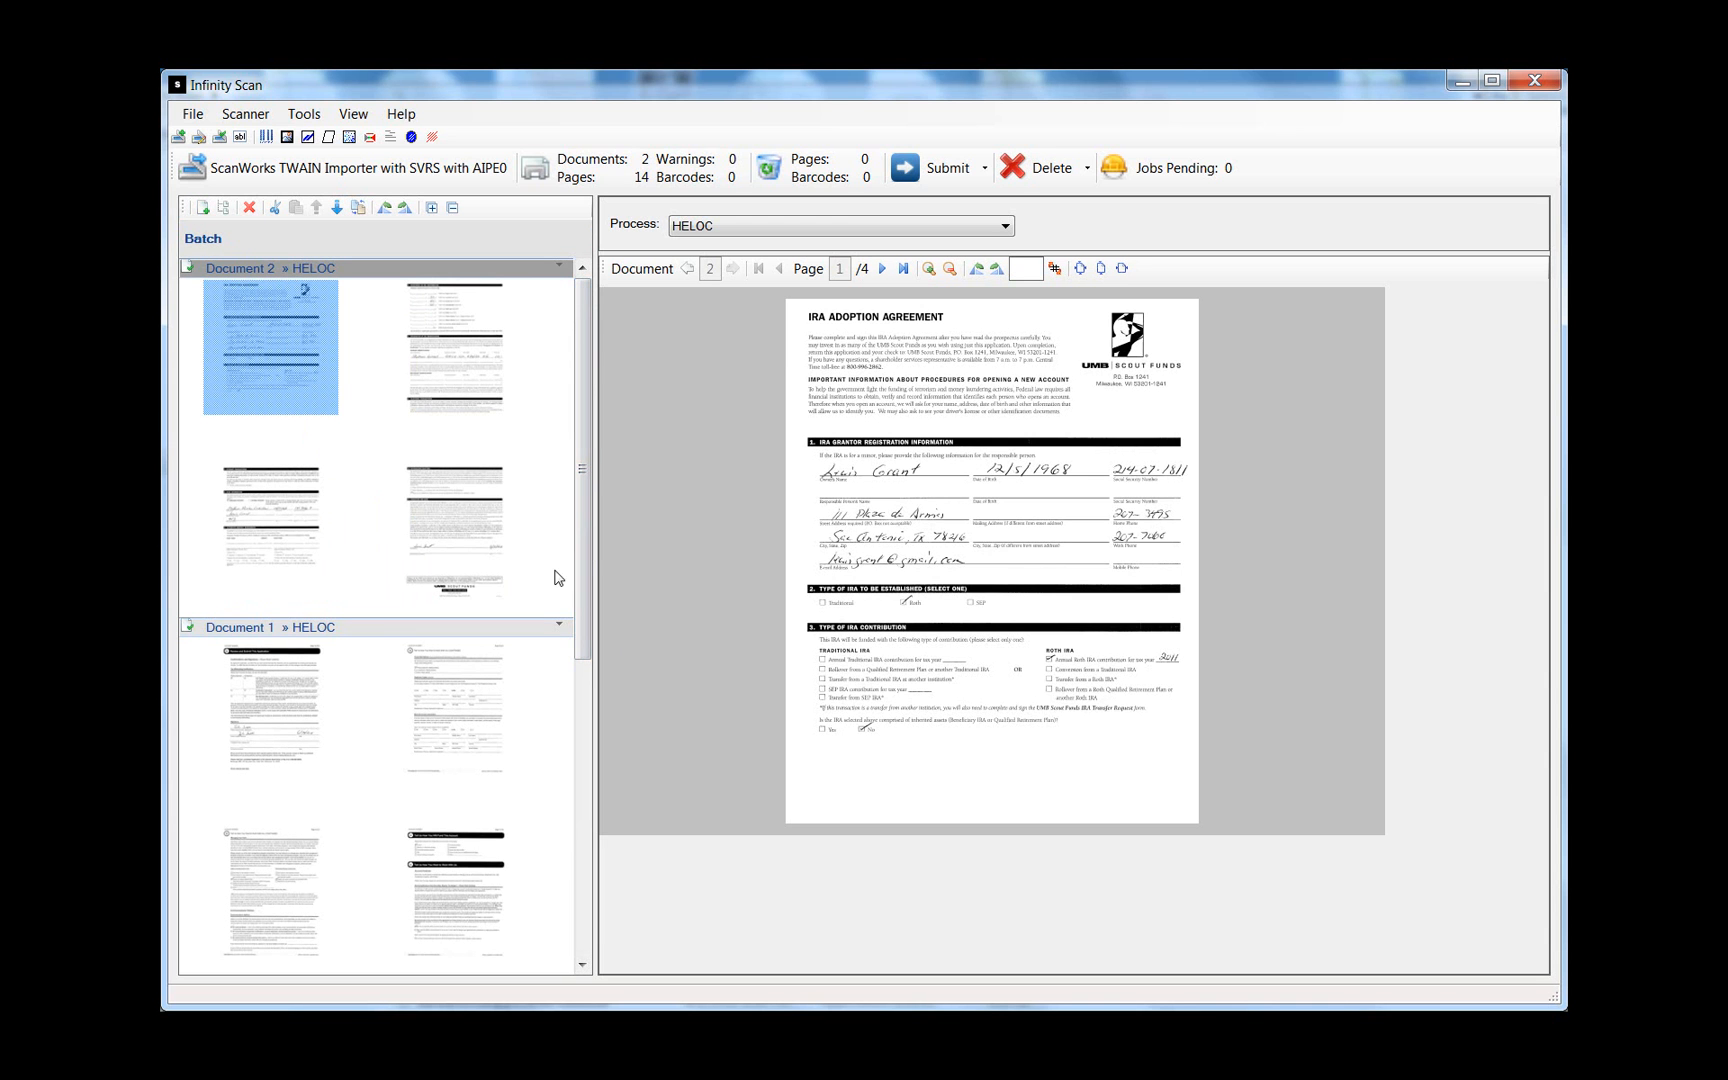
- Browse Document 1's pages from the first thumbnail through the last
click(328, 693)
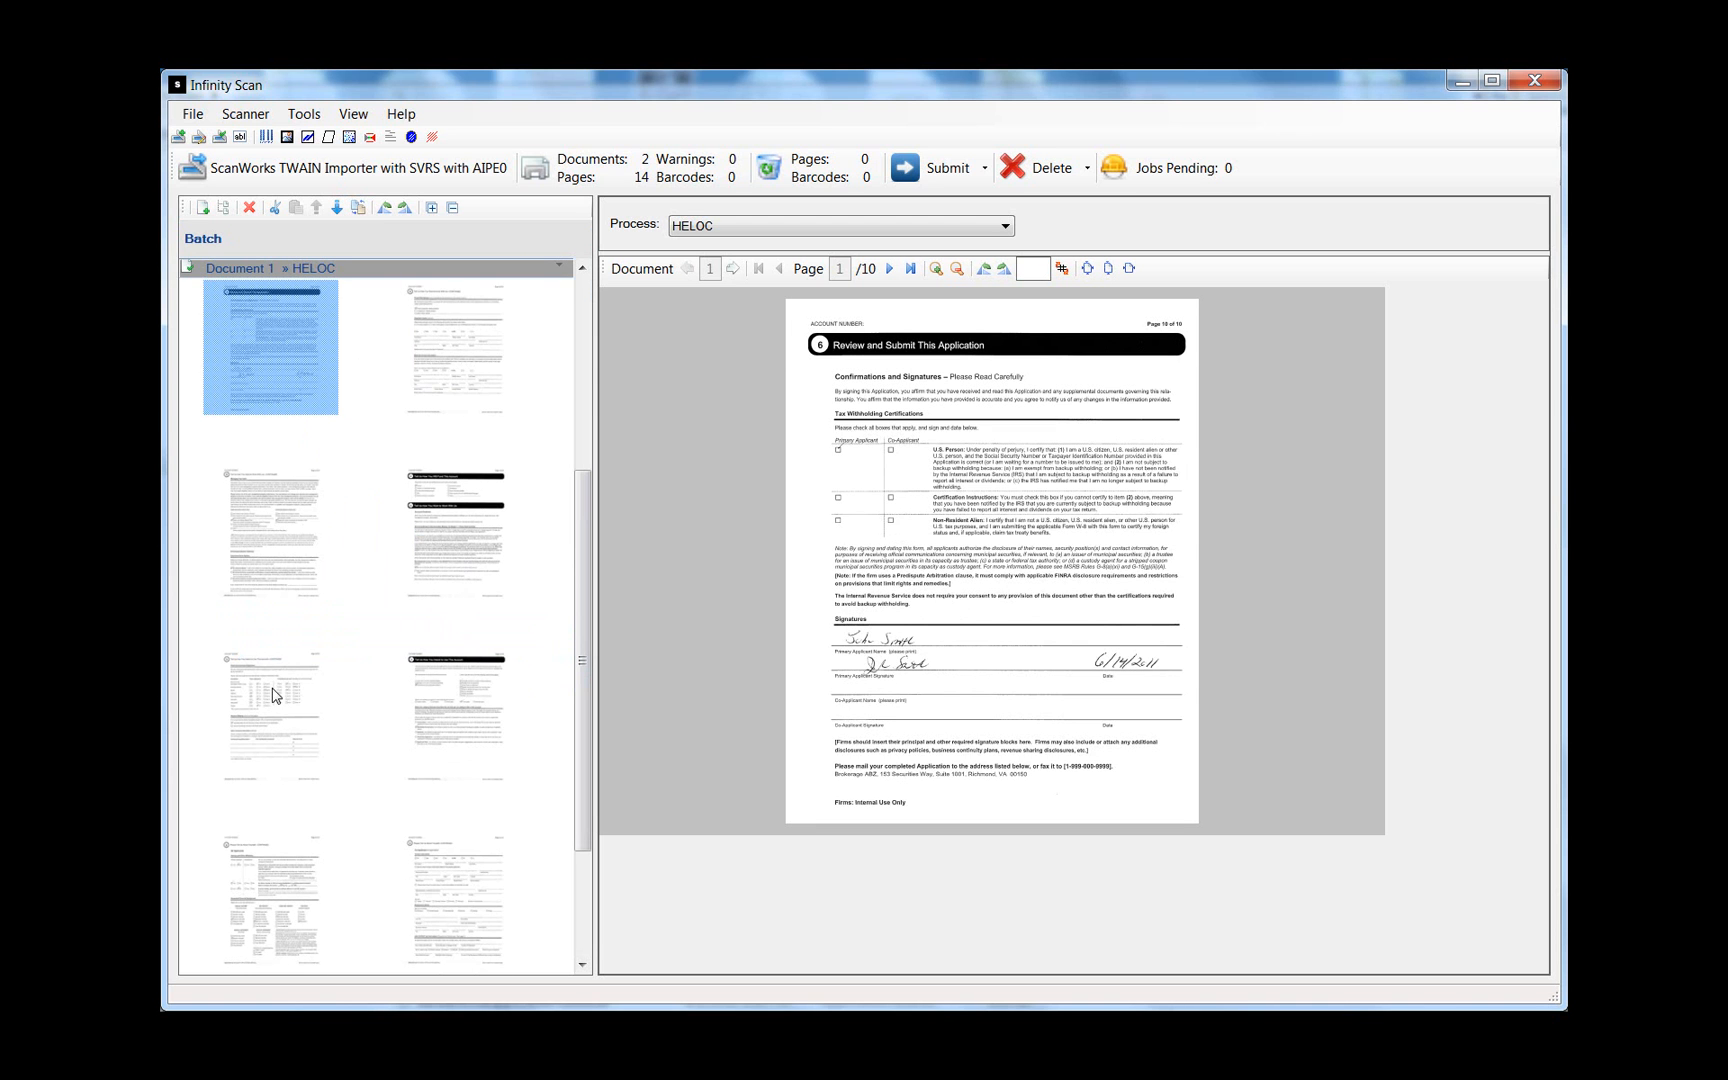
click(465, 387)
click(245, 538)
click(403, 532)
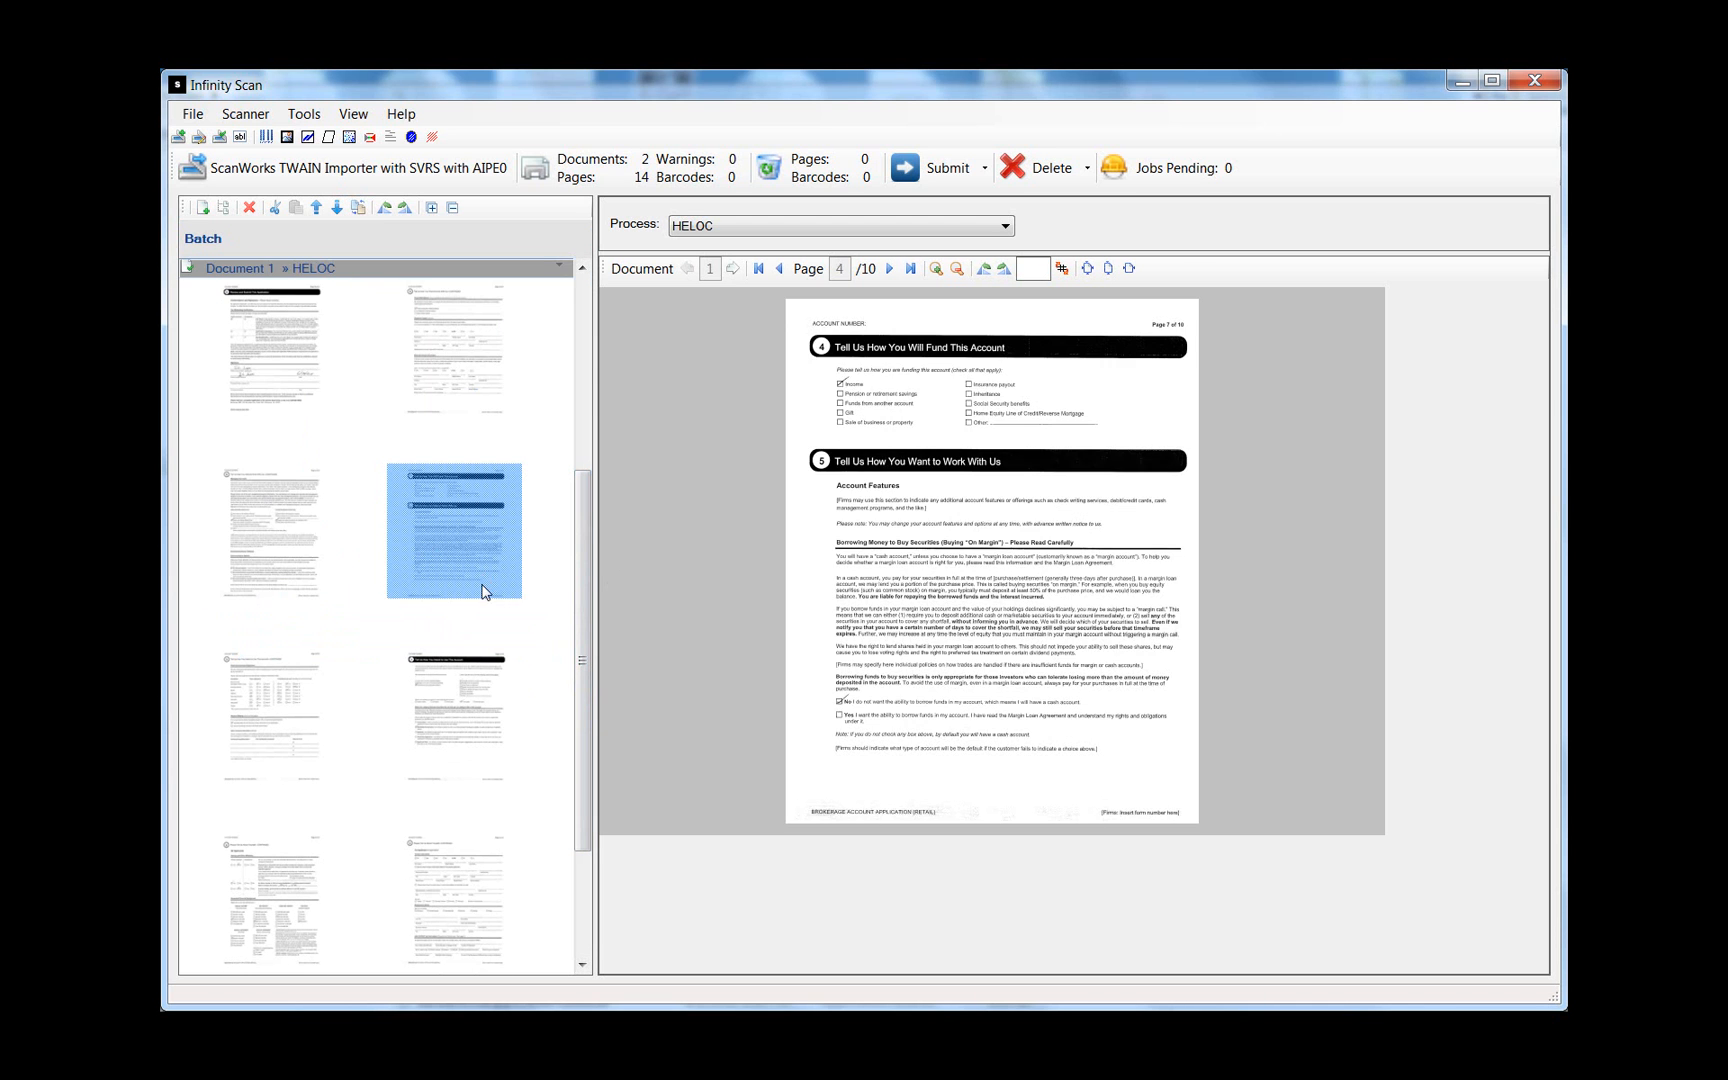
drag(572, 597, 576, 628)
drag(582, 712, 580, 845)
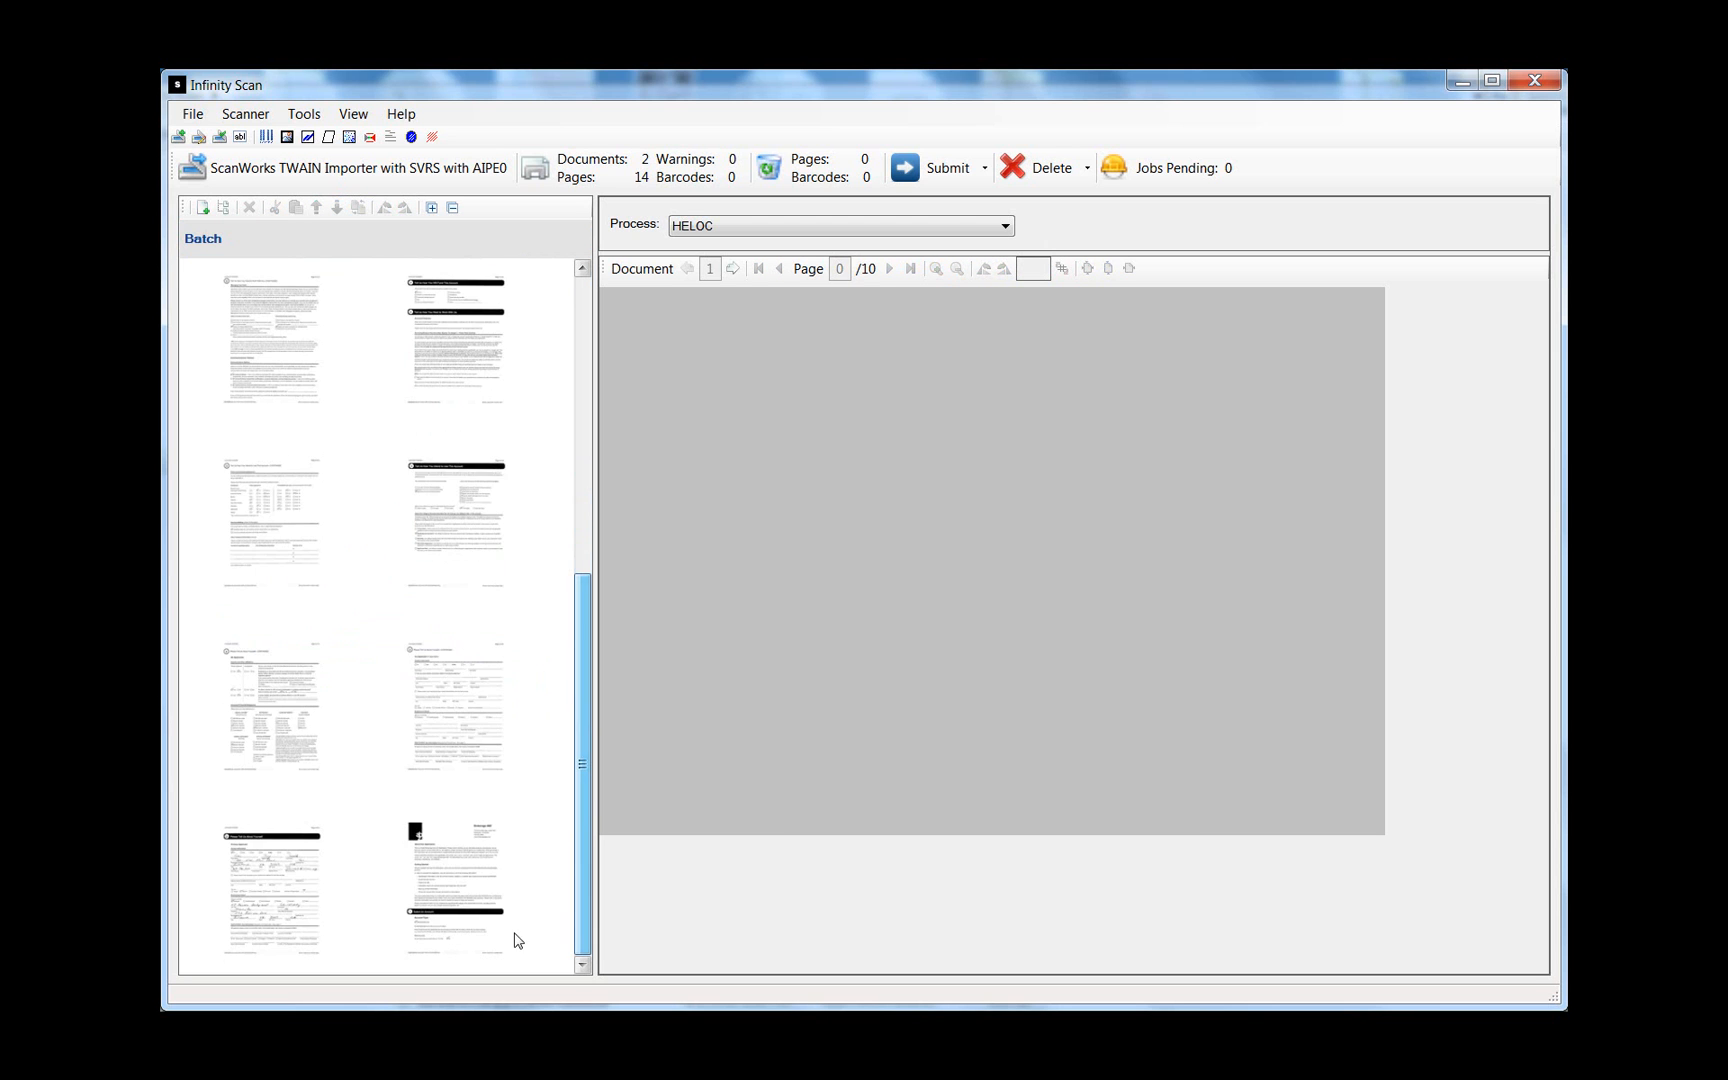
click(490, 926)
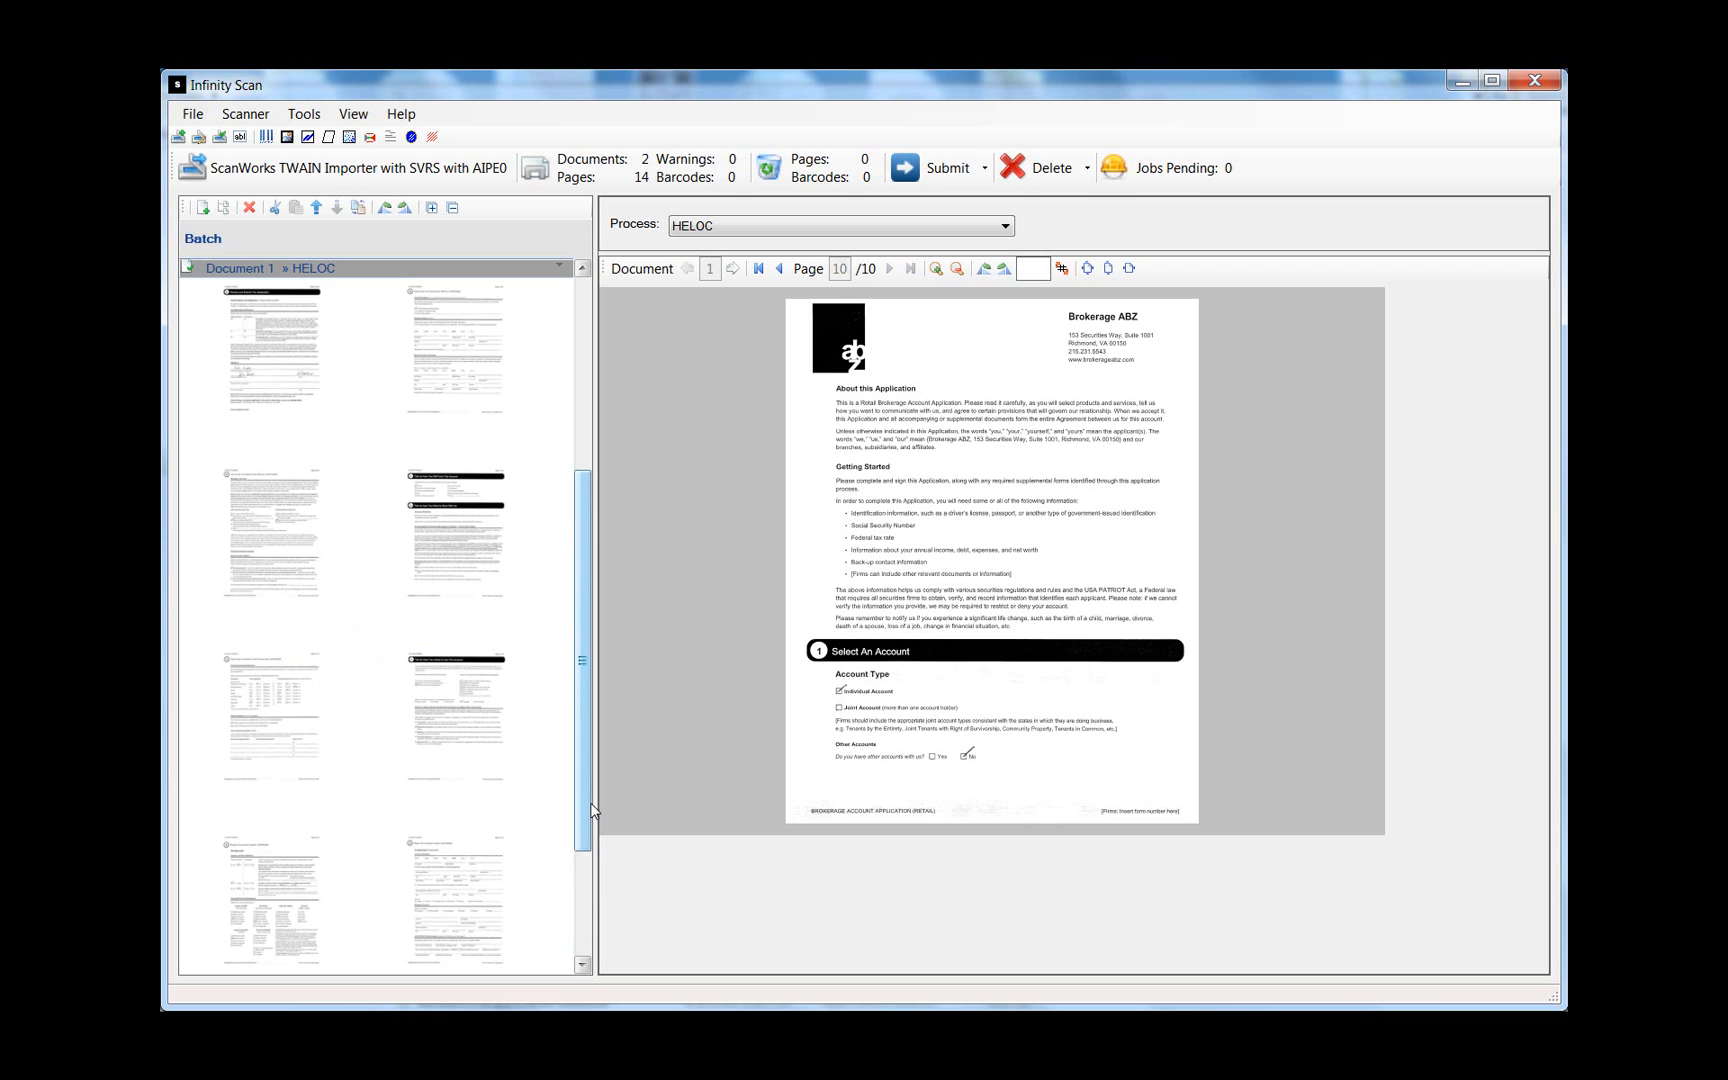
drag(585, 801, 591, 688)
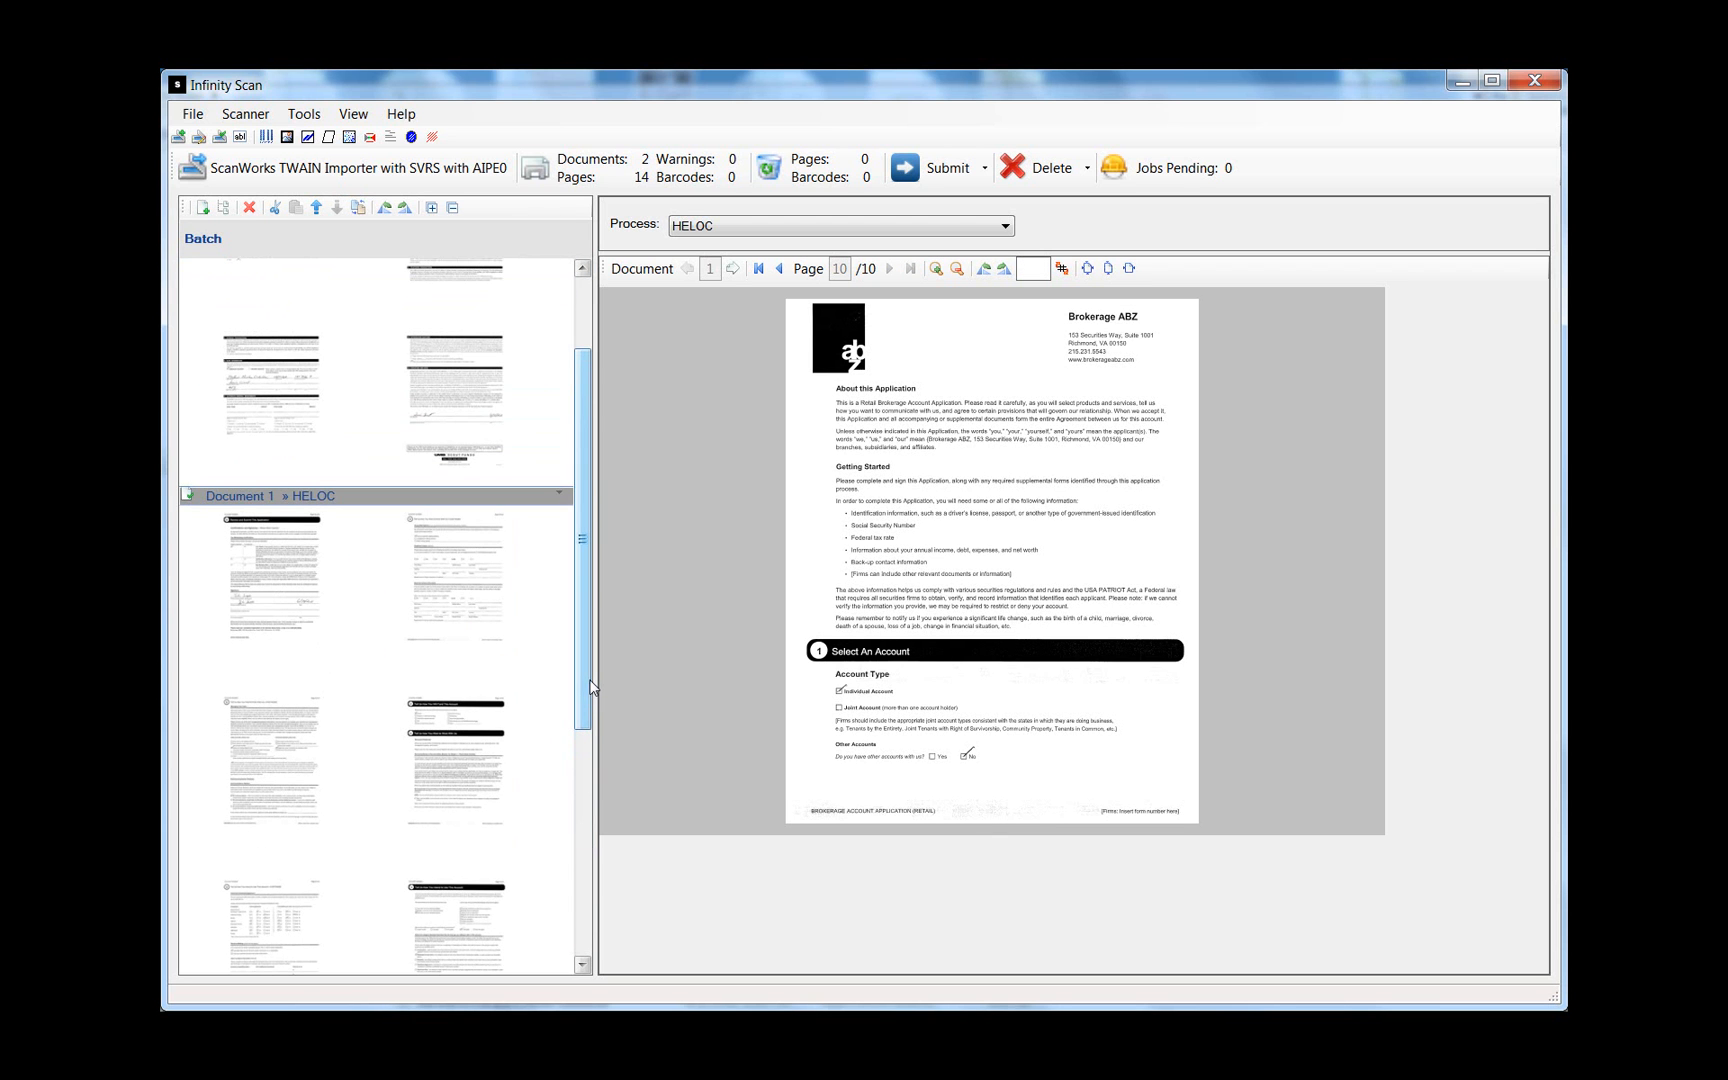
- Reverse Document 1's page order so it opens with the Brokerage ABZ cover page
click(297, 588)
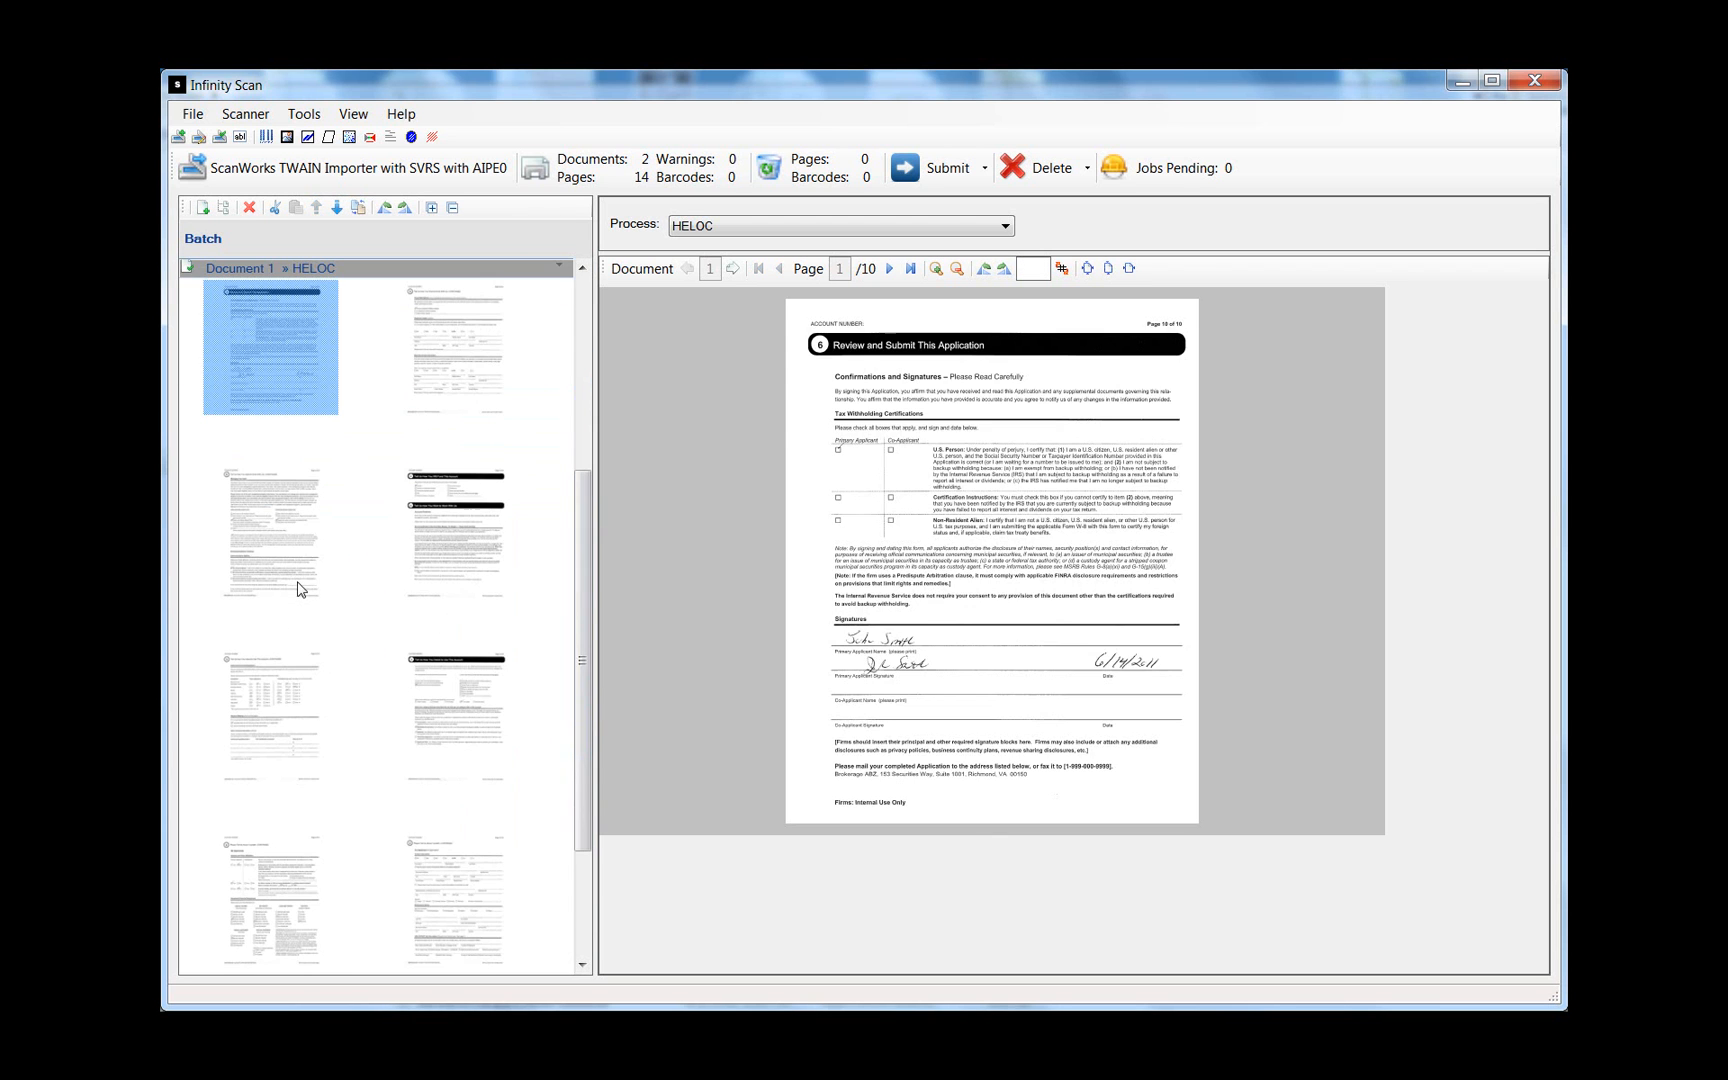
drag(589, 628, 622, 376)
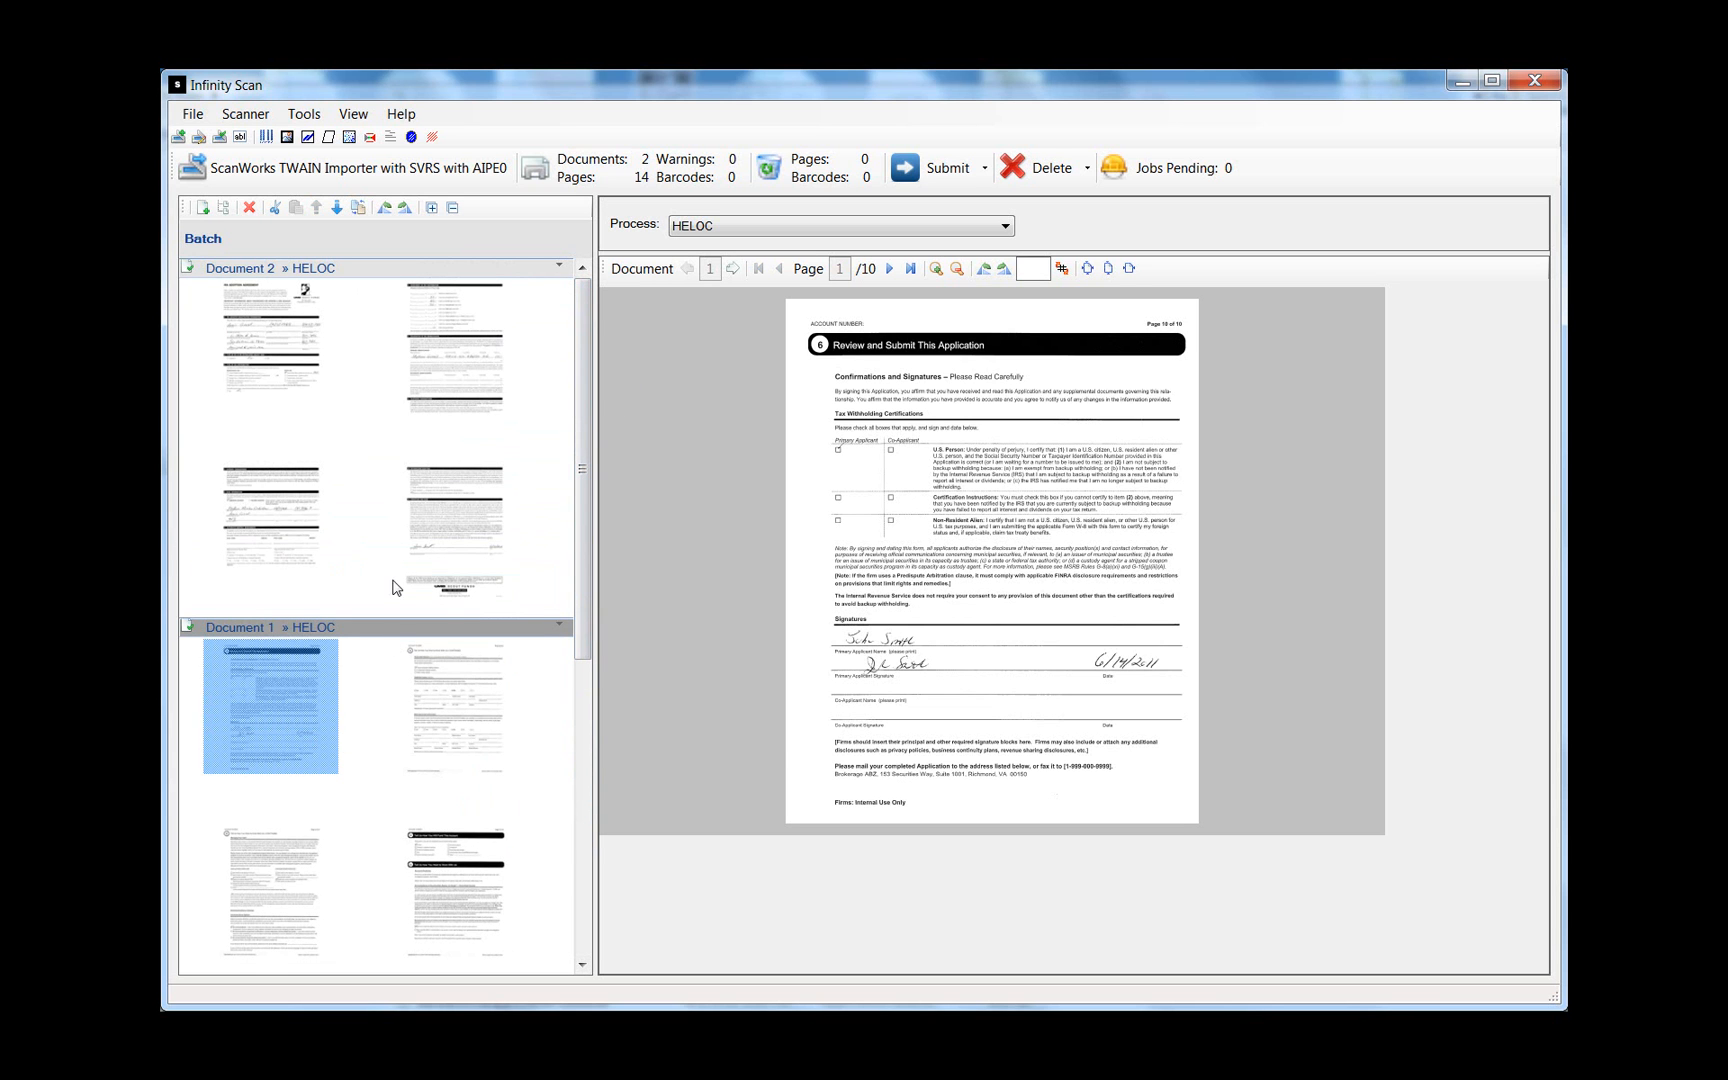
click(363, 214)
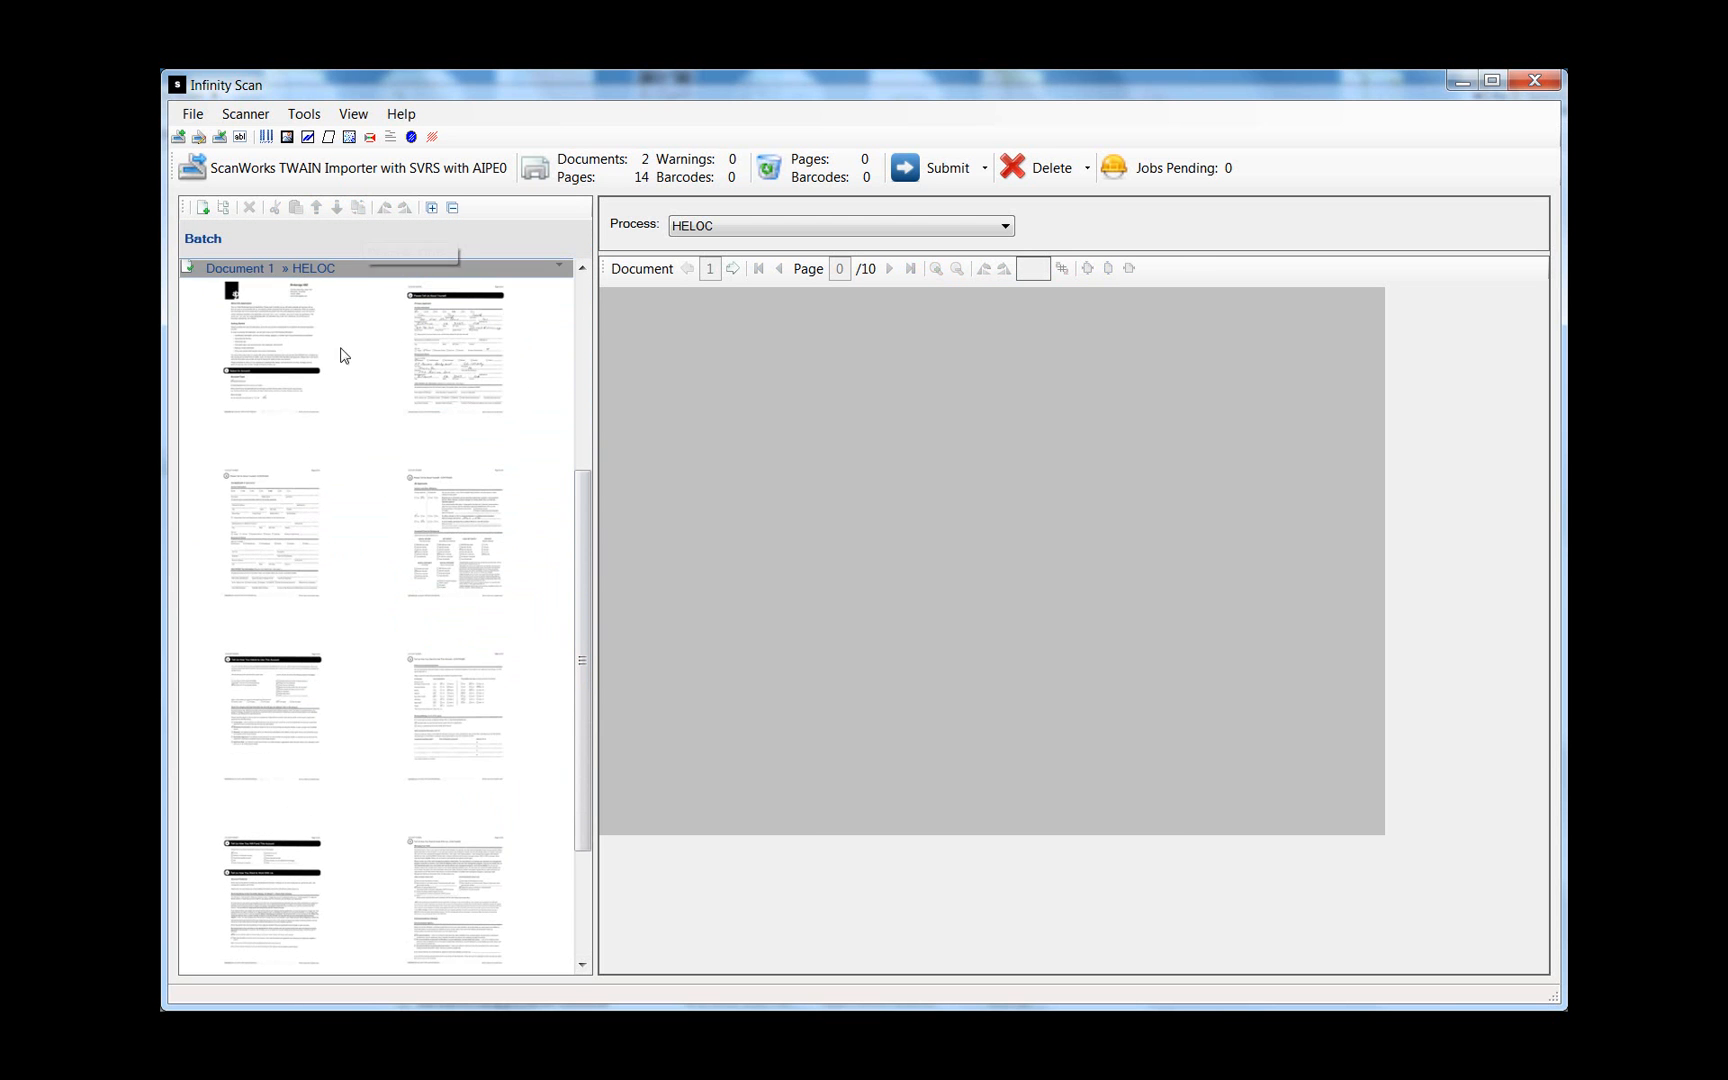
click(278, 350)
- Check pages 2–4 of the reordered Document 1, then view Document 2's pages 1 and 2
click(452, 380)
click(282, 528)
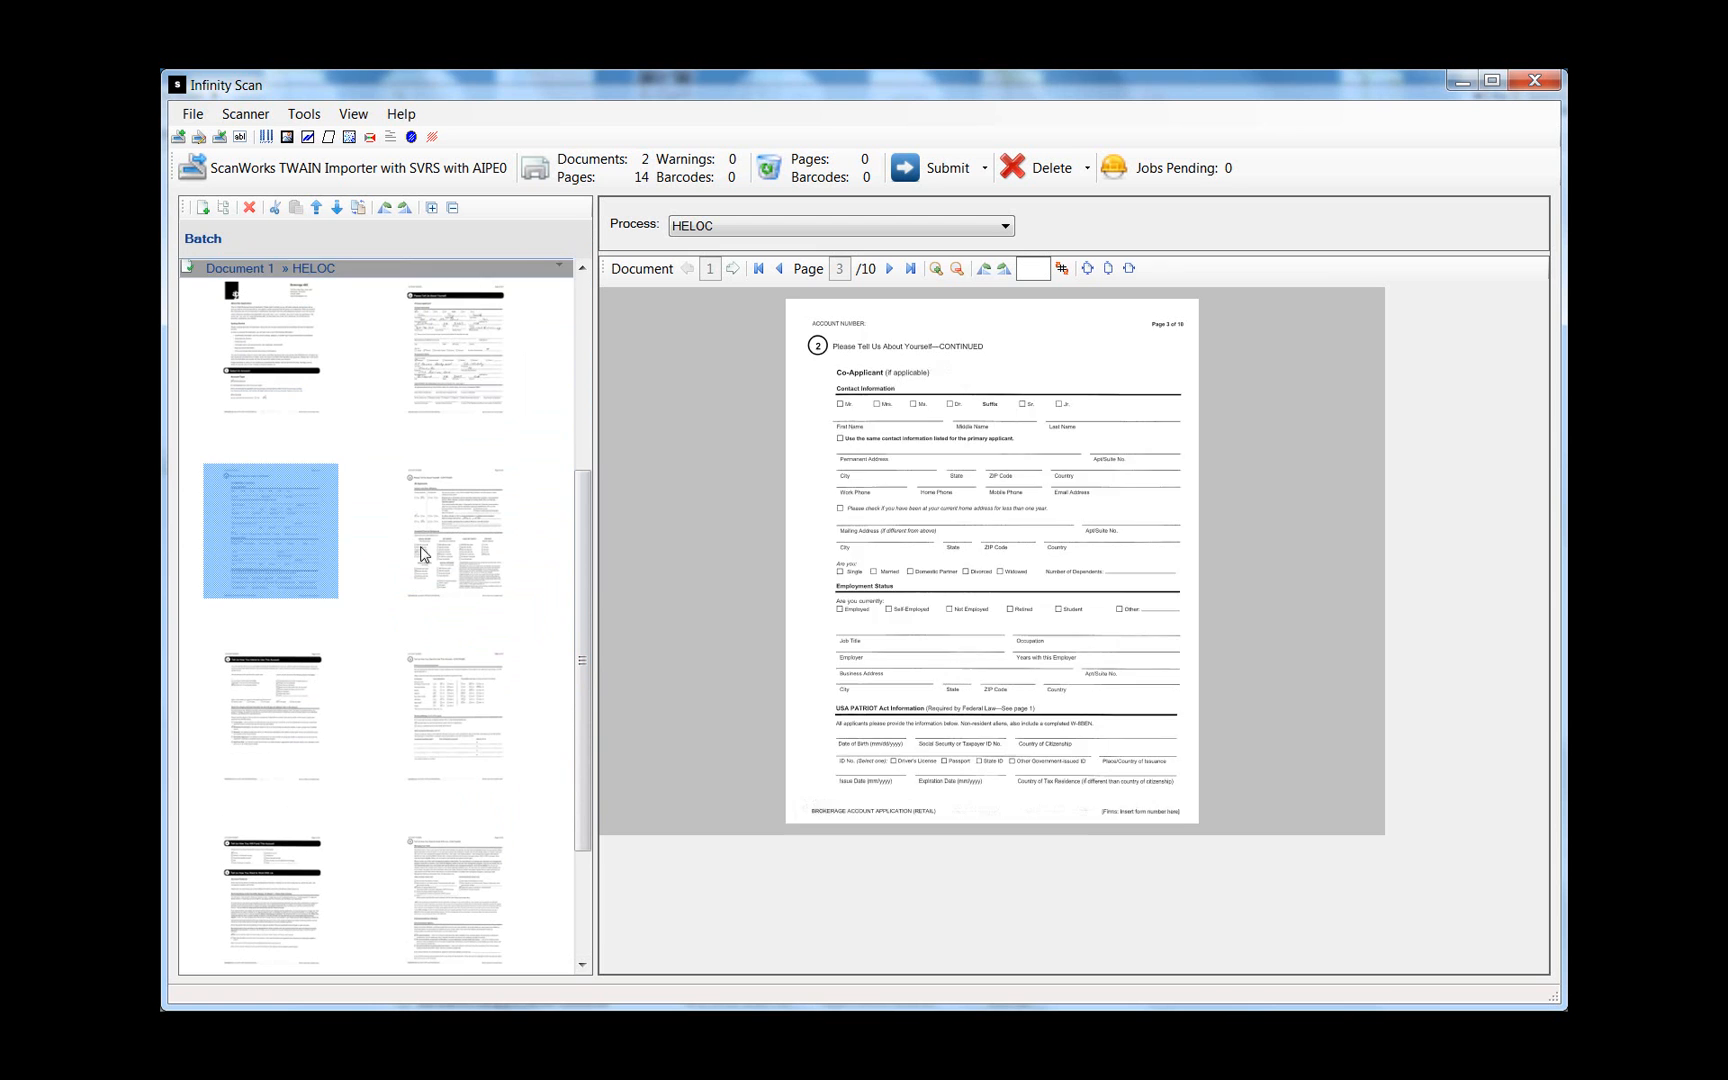
click(449, 548)
drag(587, 675, 580, 444)
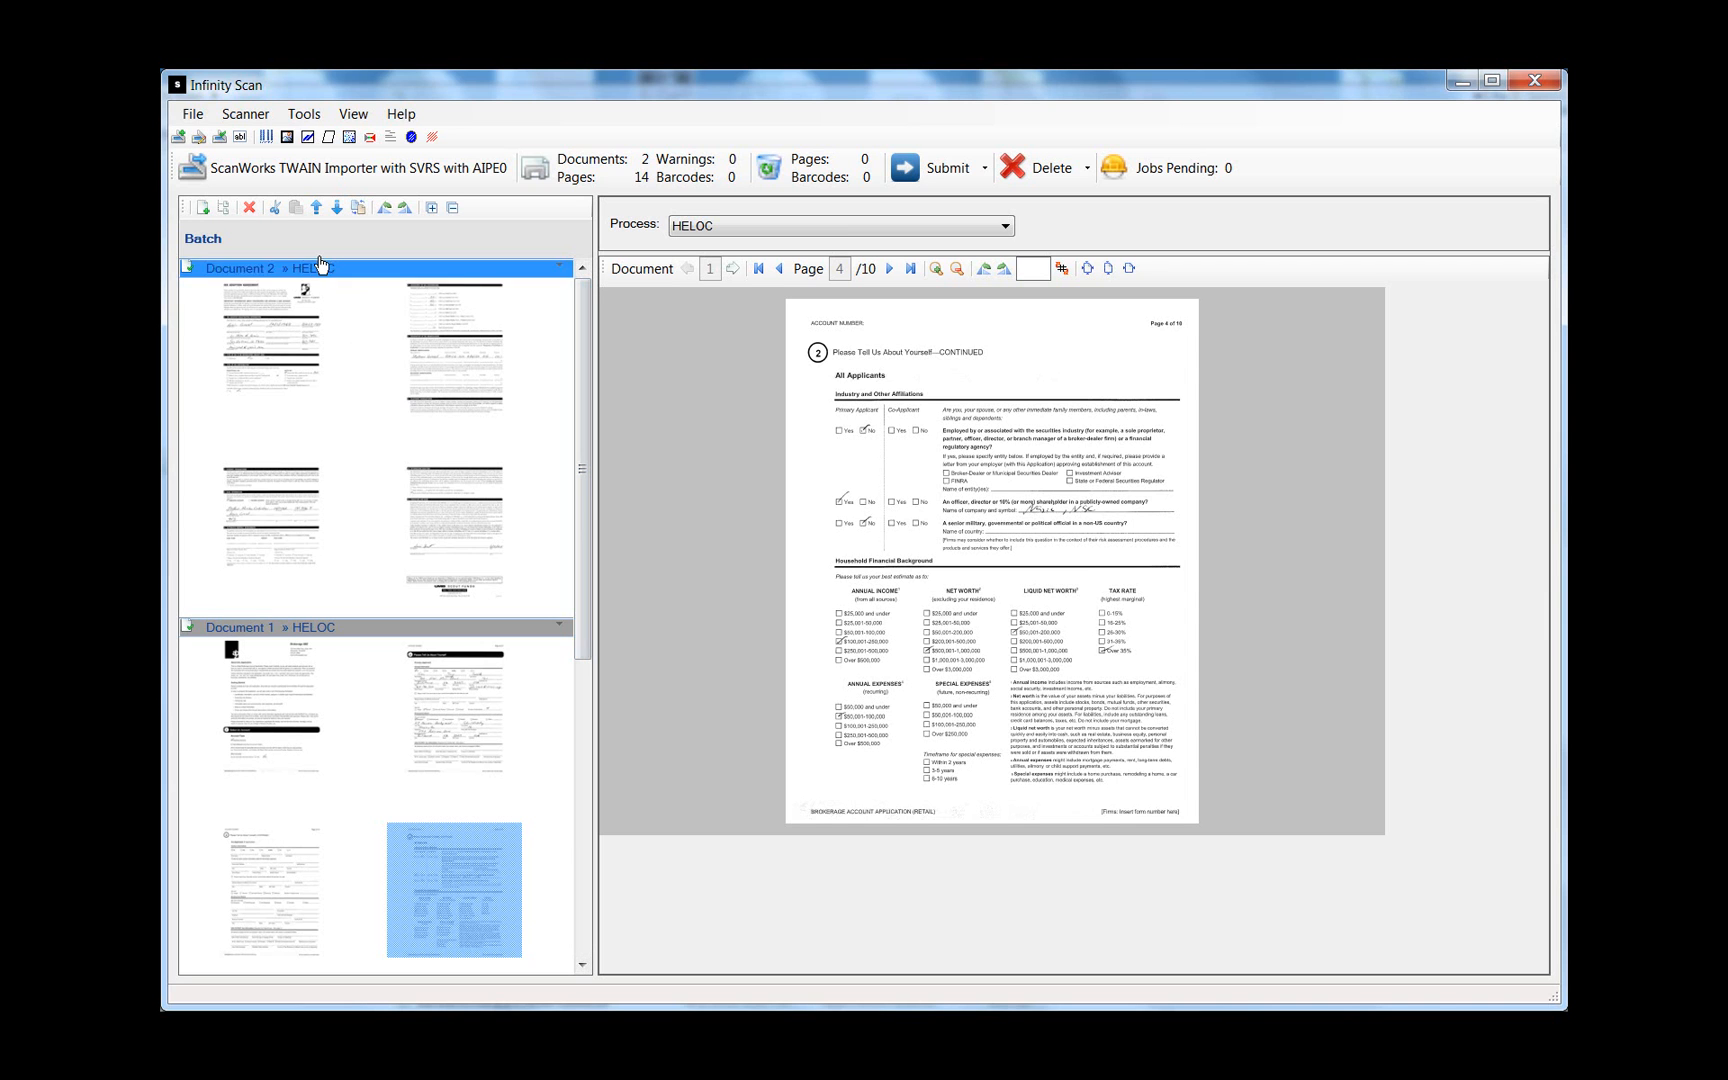
mouse_move(583, 363)
mouse_down()
mouse_move(585, 392)
mouse_move(588, 353)
mouse_up()
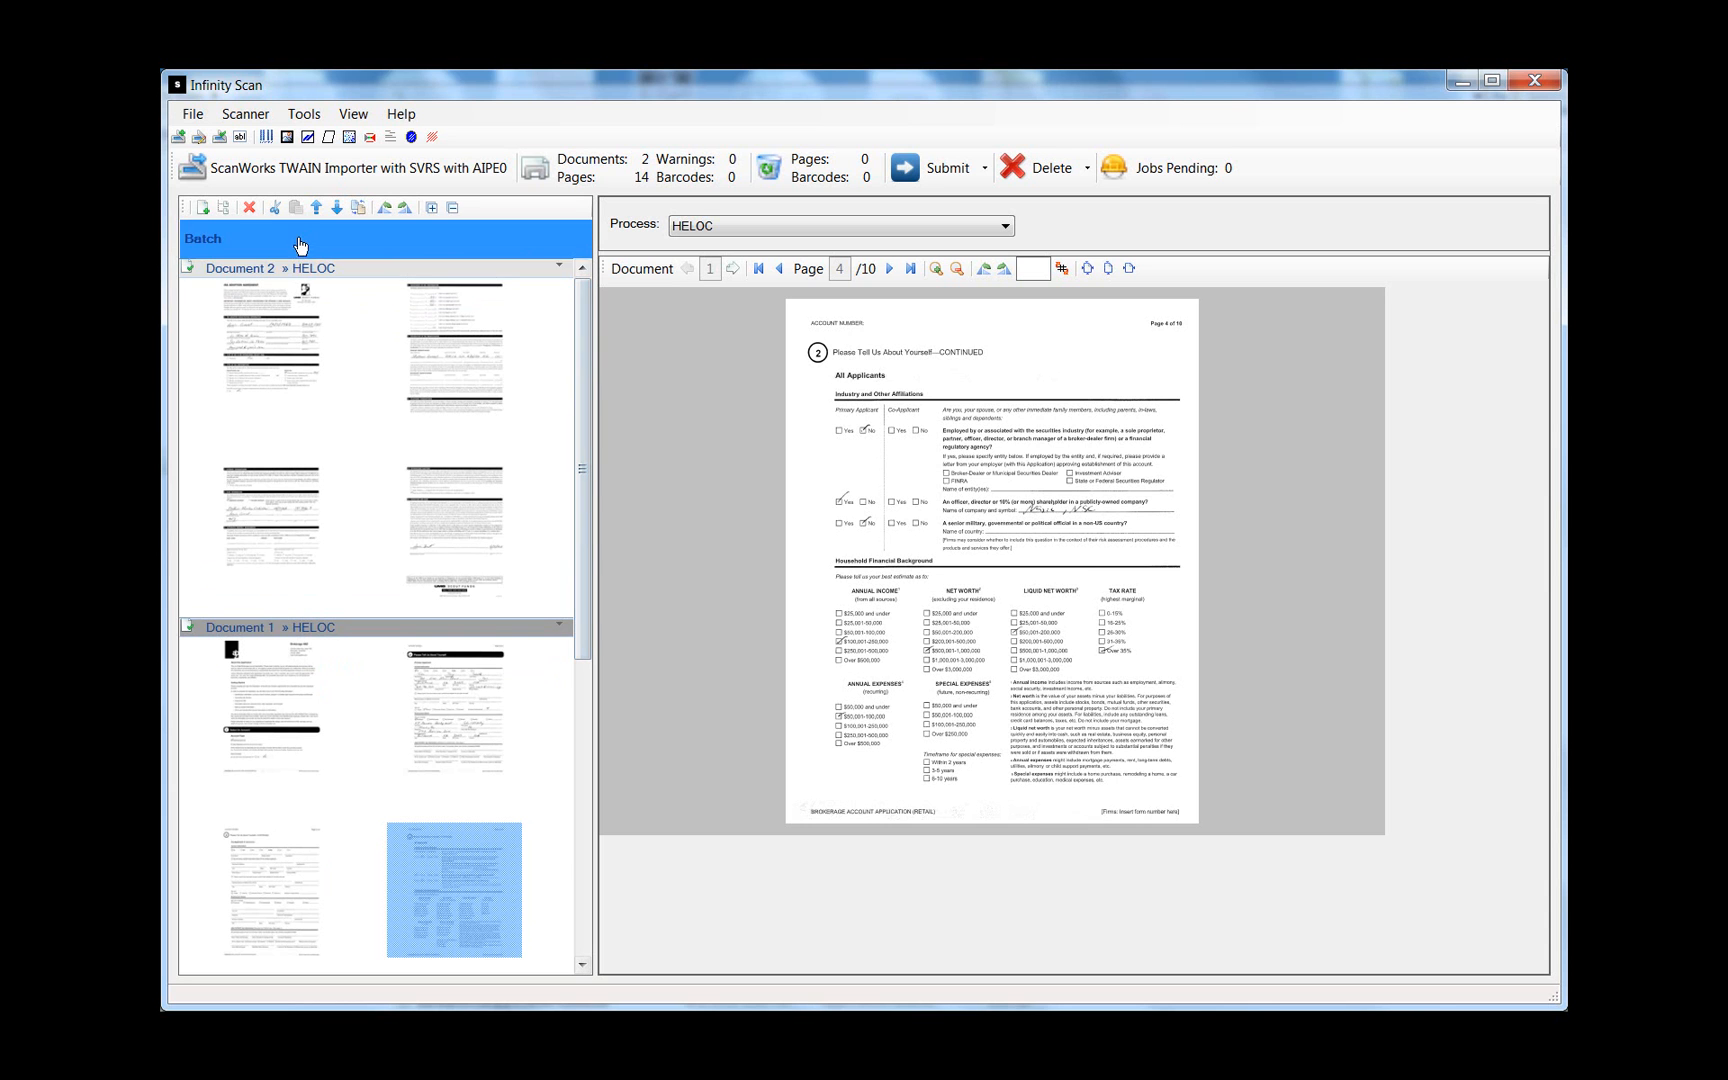
click(248, 313)
click(469, 393)
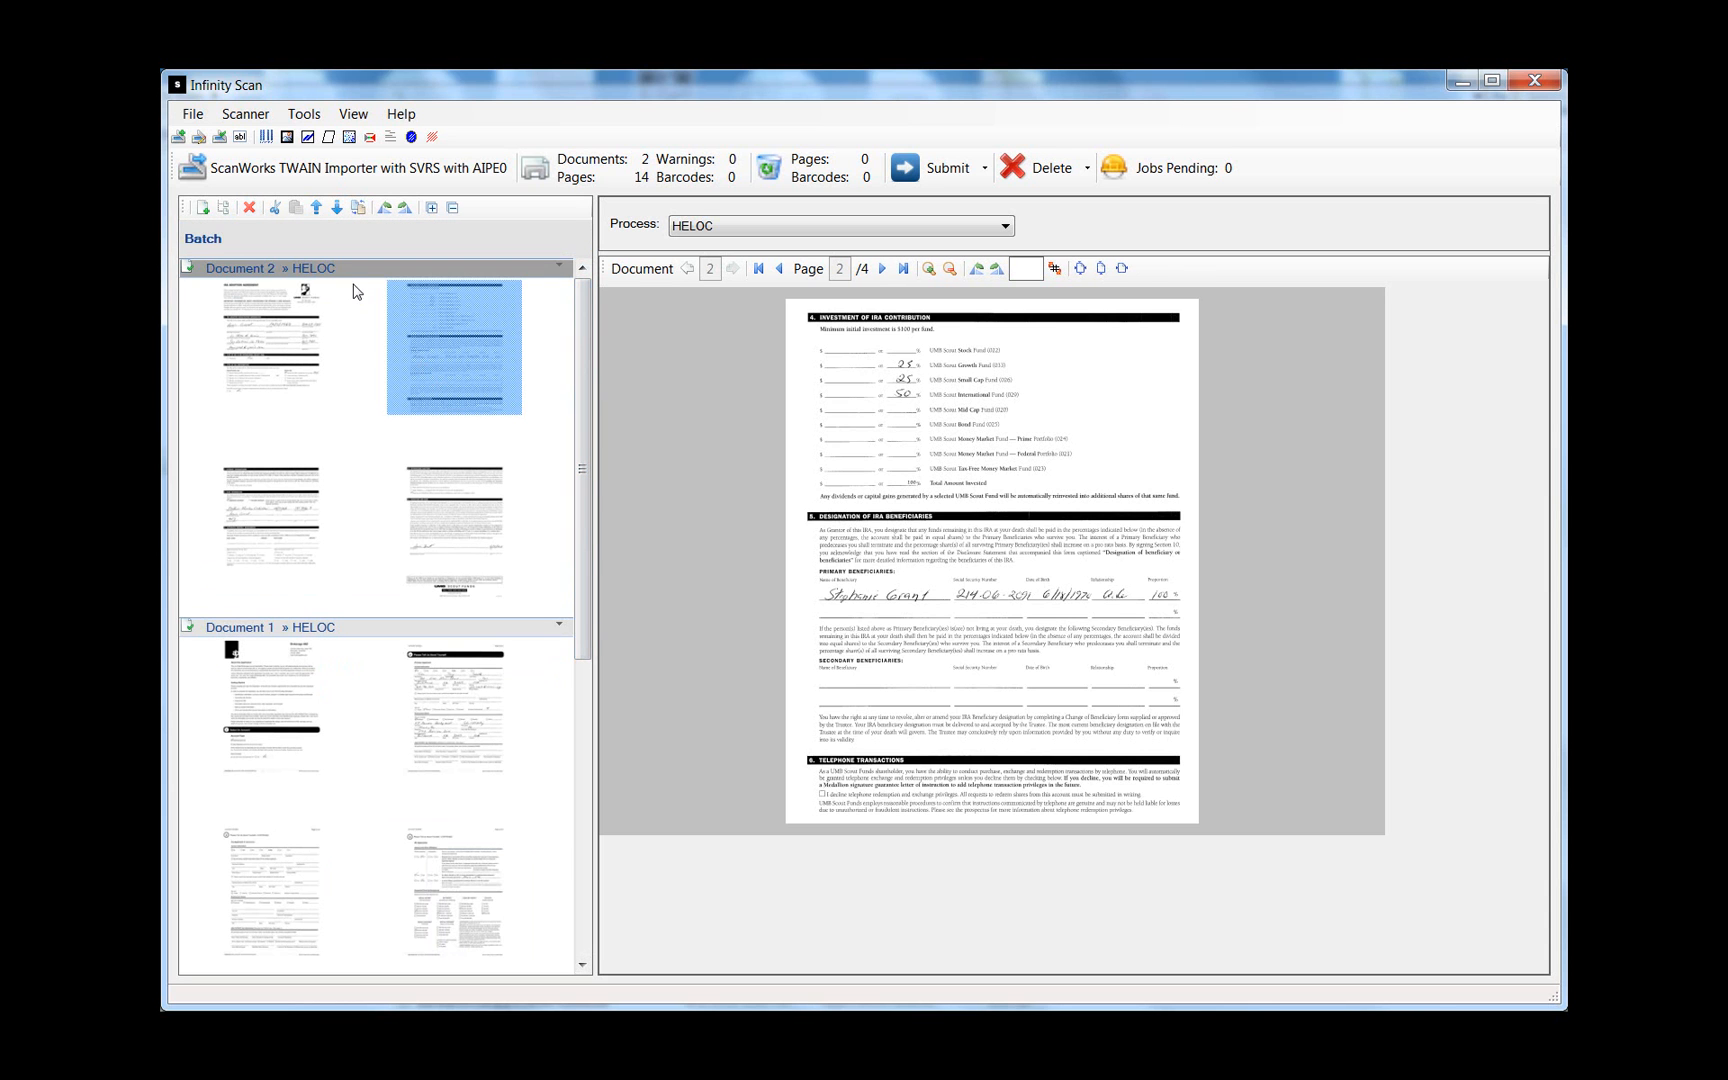
- Cut Document 2's second page and open Group Pages, showing 4 pages per document
click(275, 209)
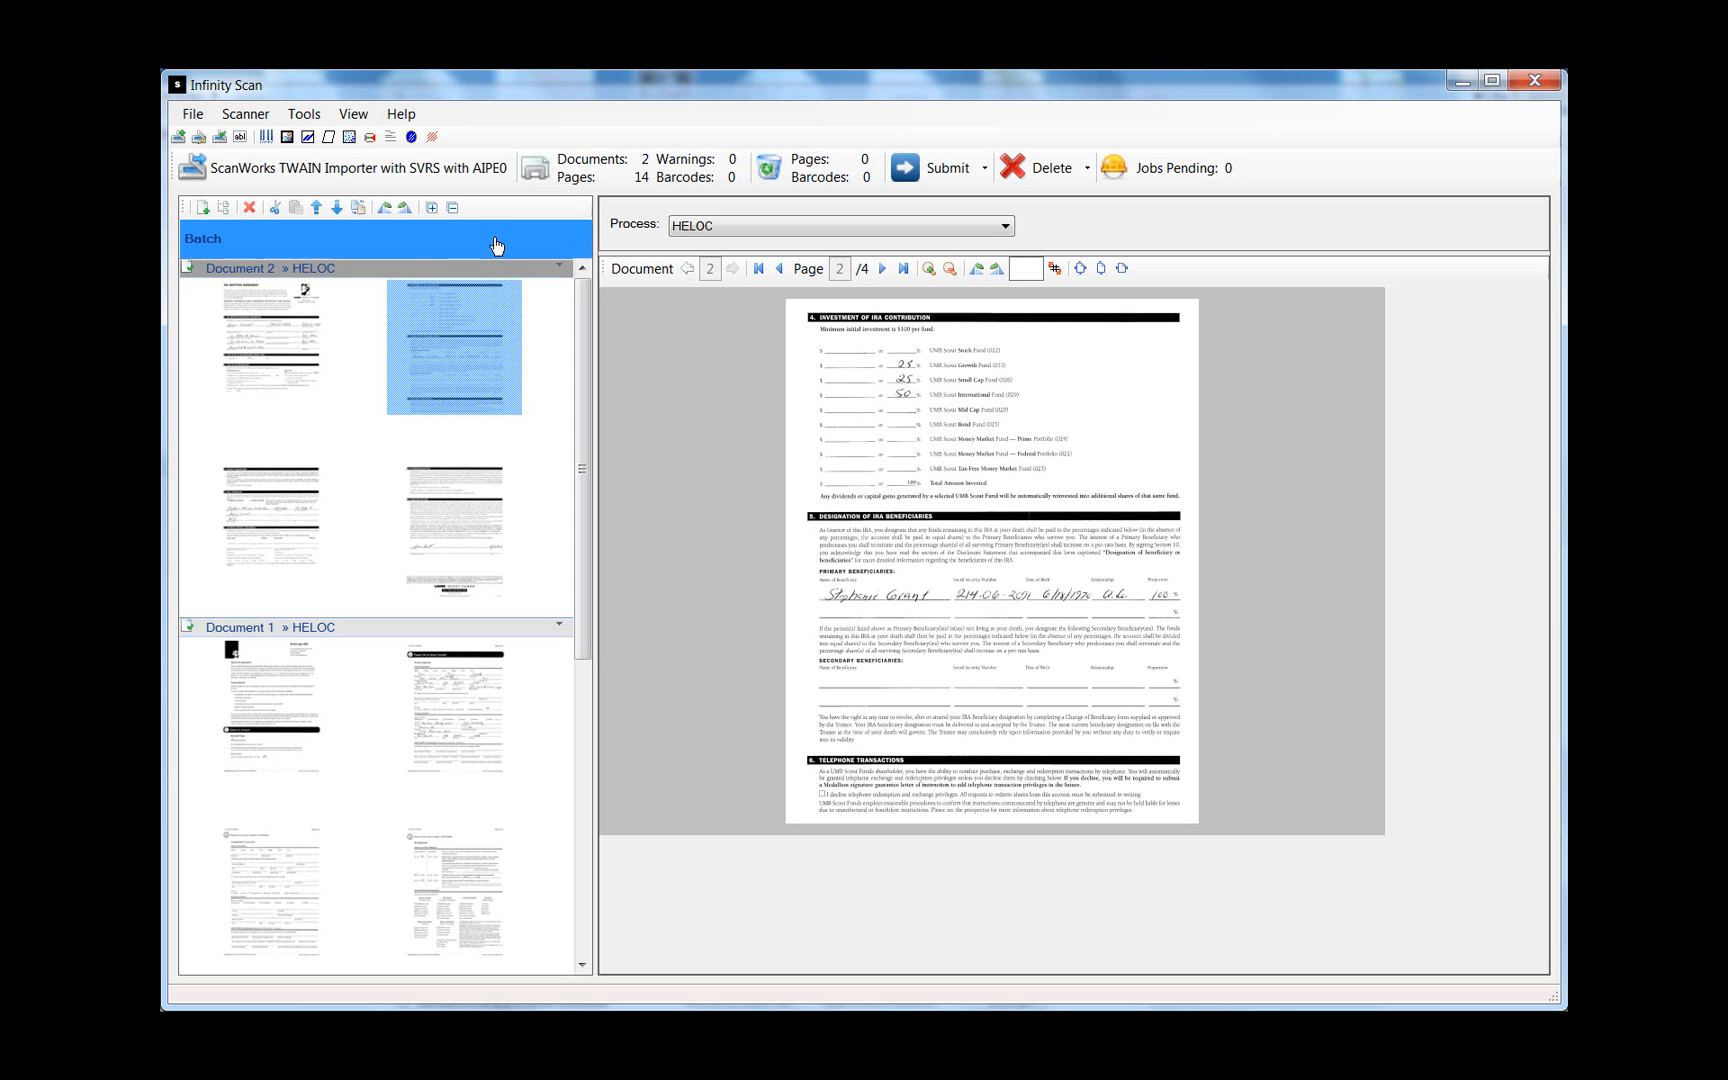
click(224, 207)
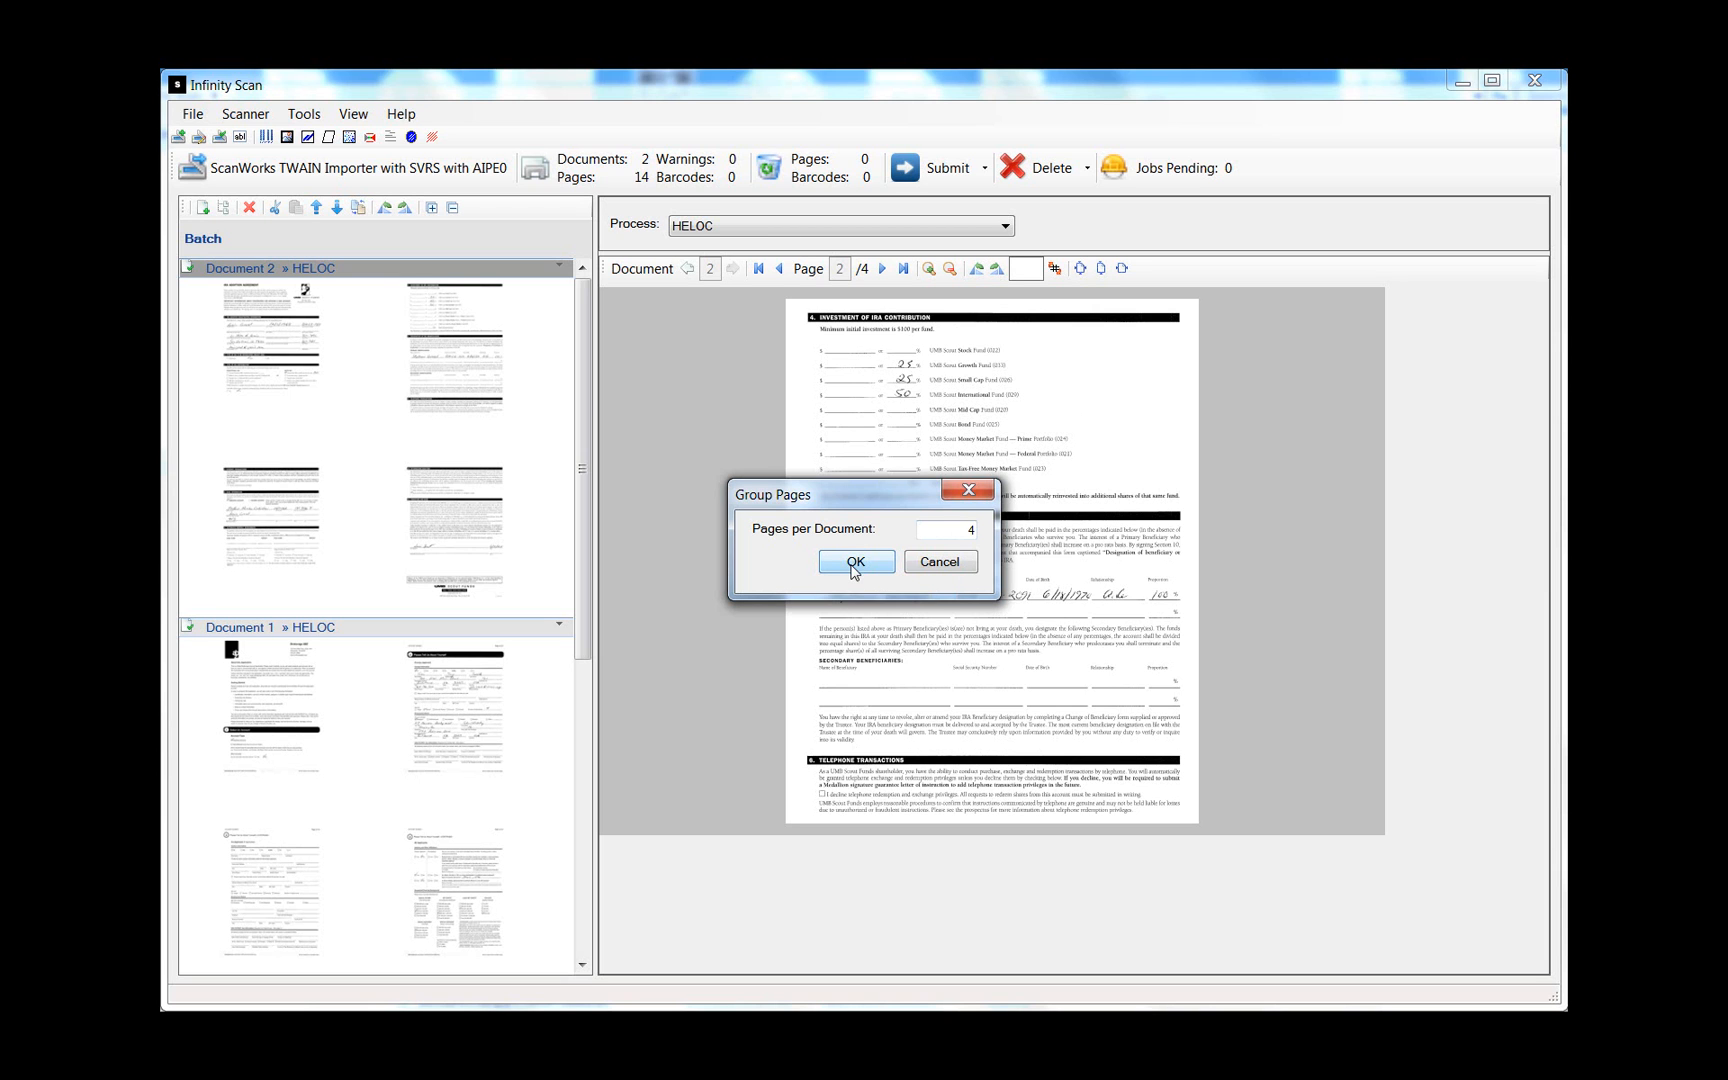
- Cancel the Group Pages dialog and view Document 2's first IRA Adoption Agreement page
click(934, 569)
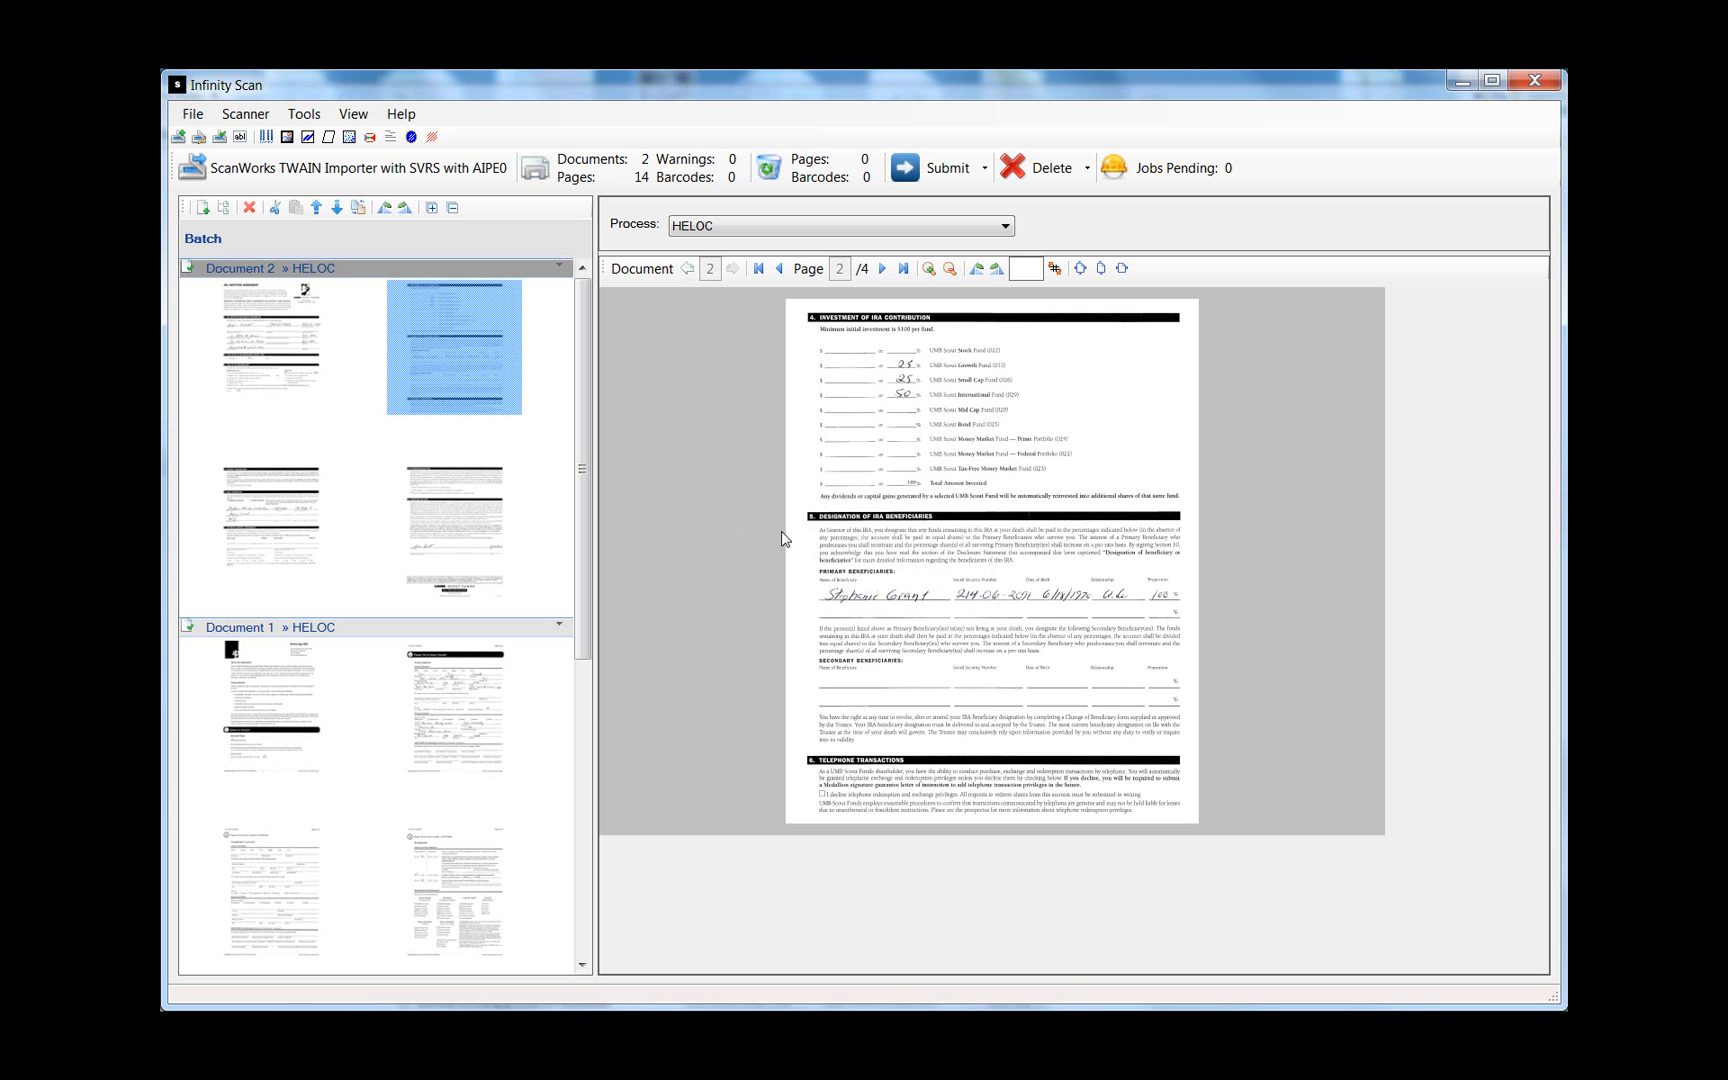
click(249, 370)
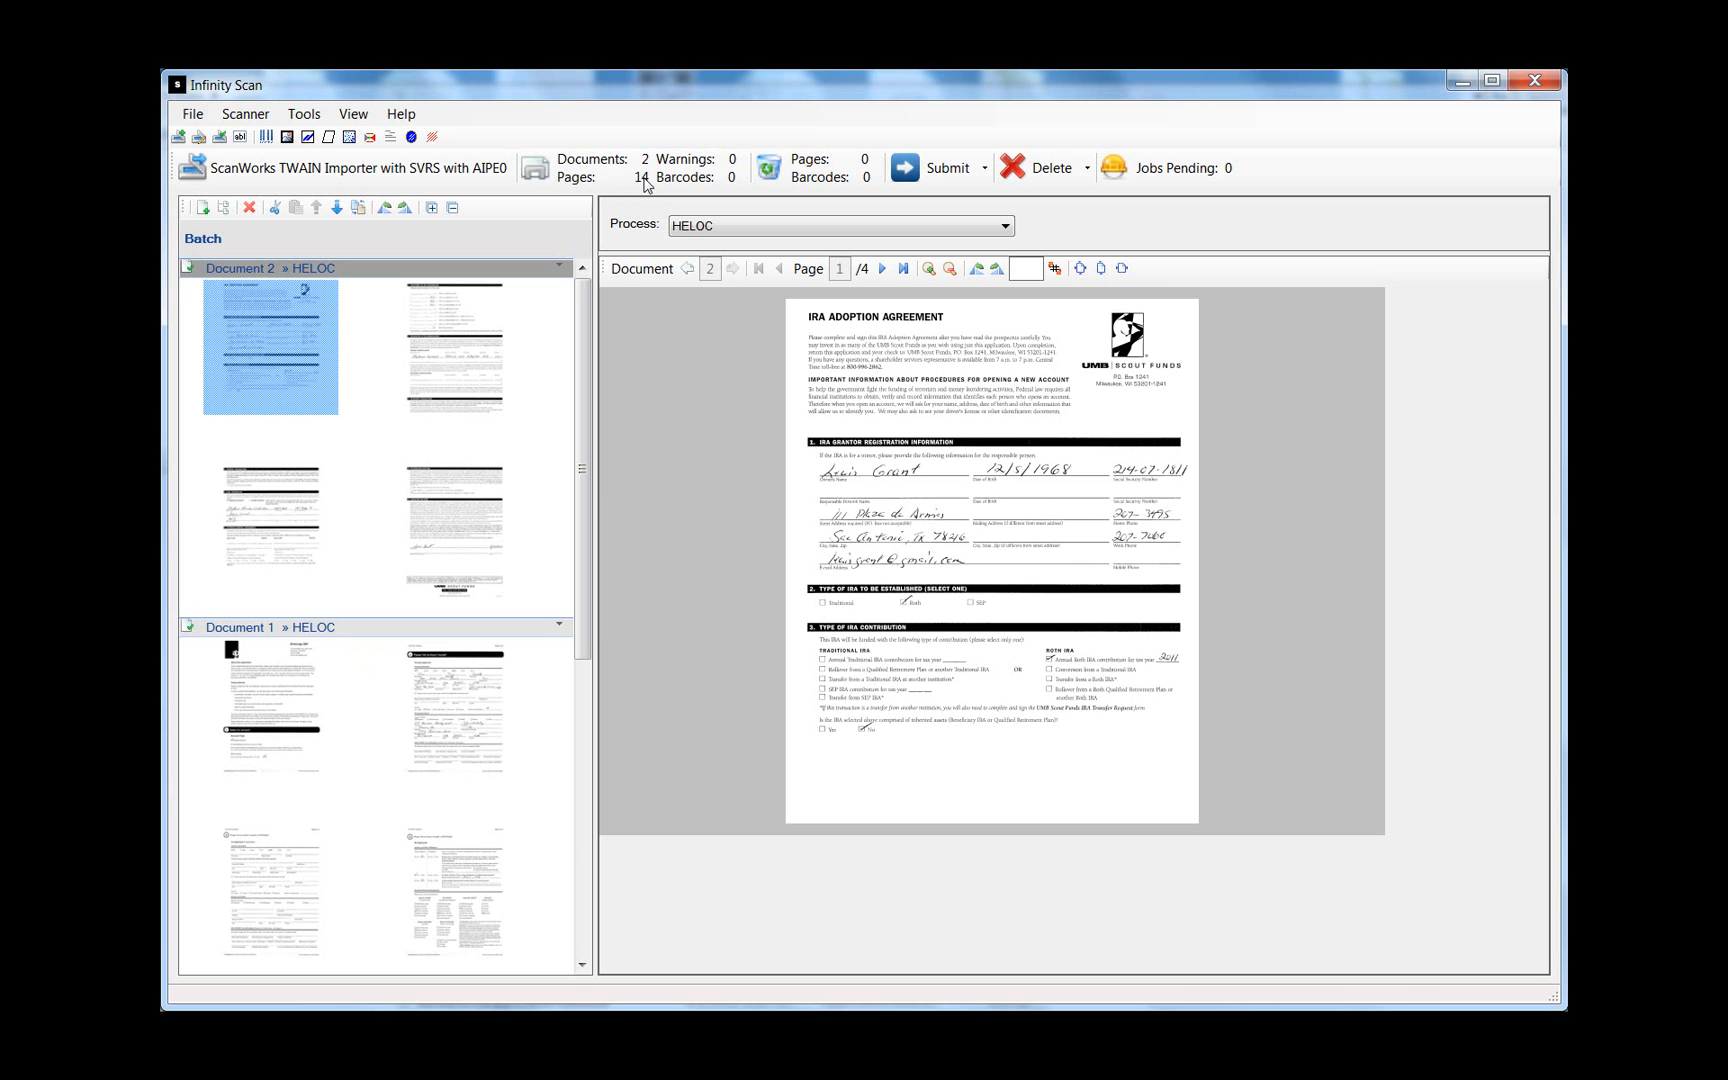
- Create Document 3 from the first IRA page, then cut and paste that page
click(203, 208)
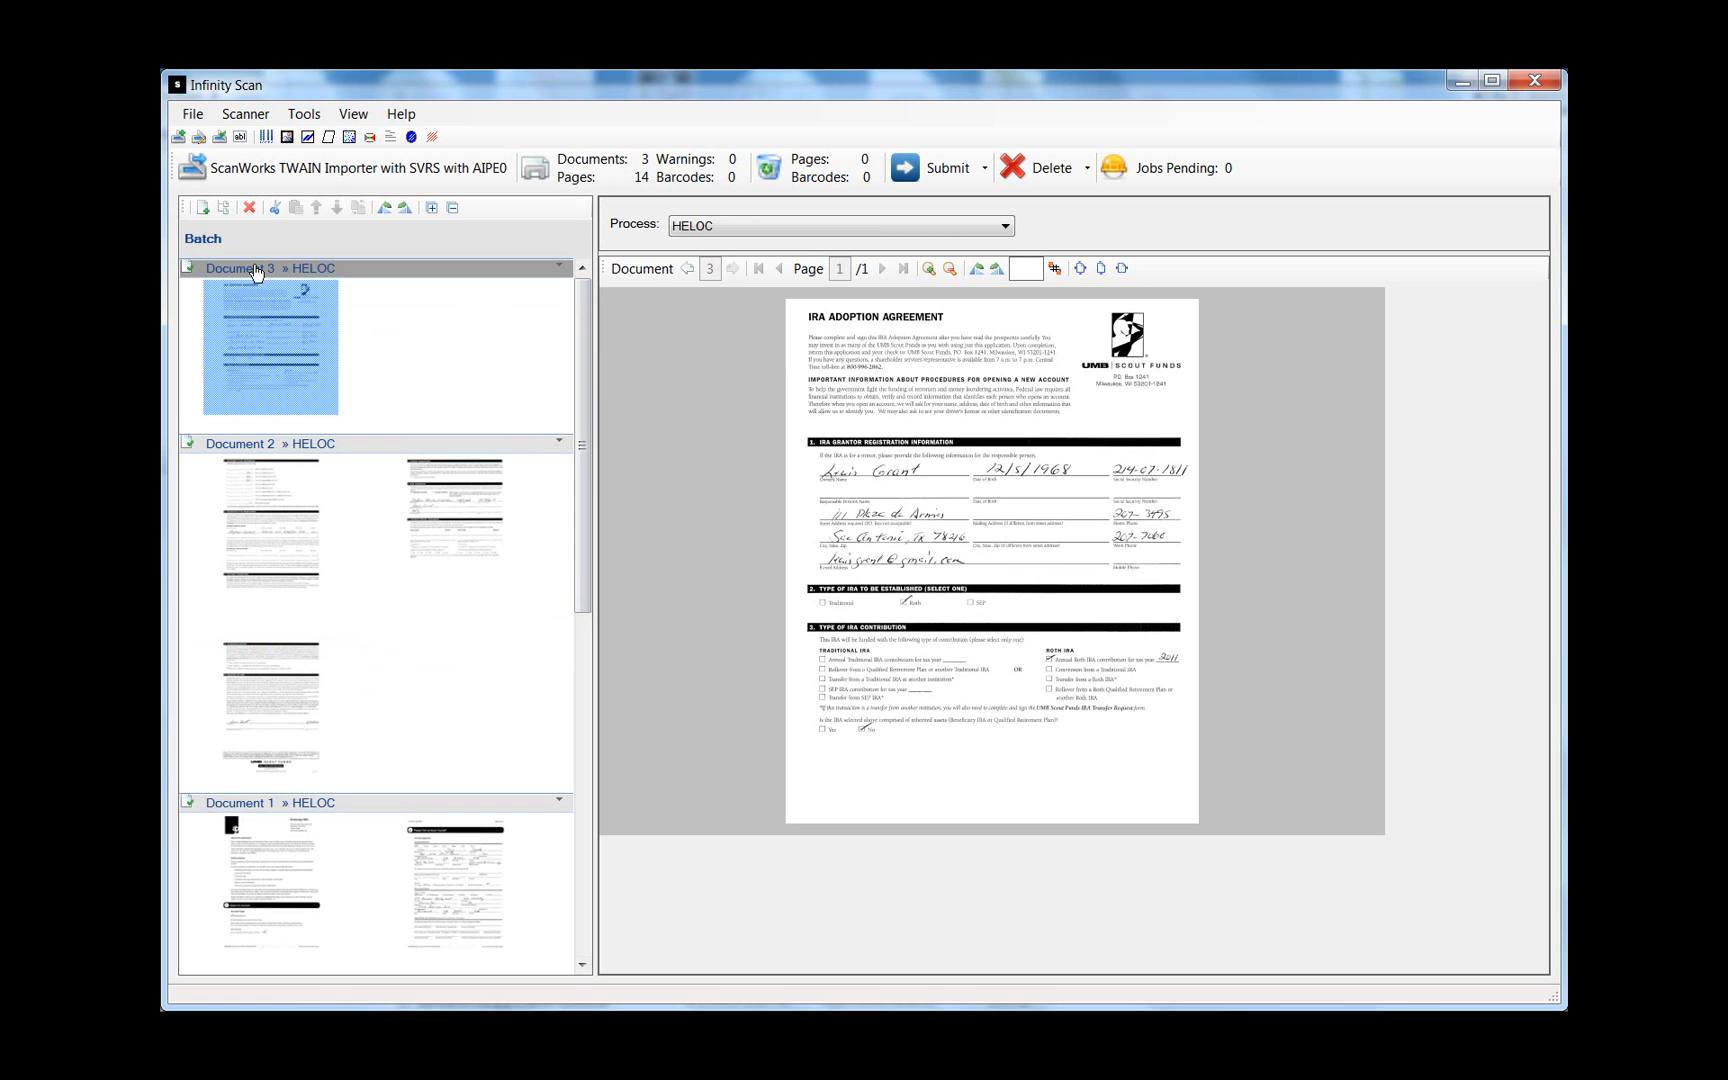
click(275, 209)
click(410, 643)
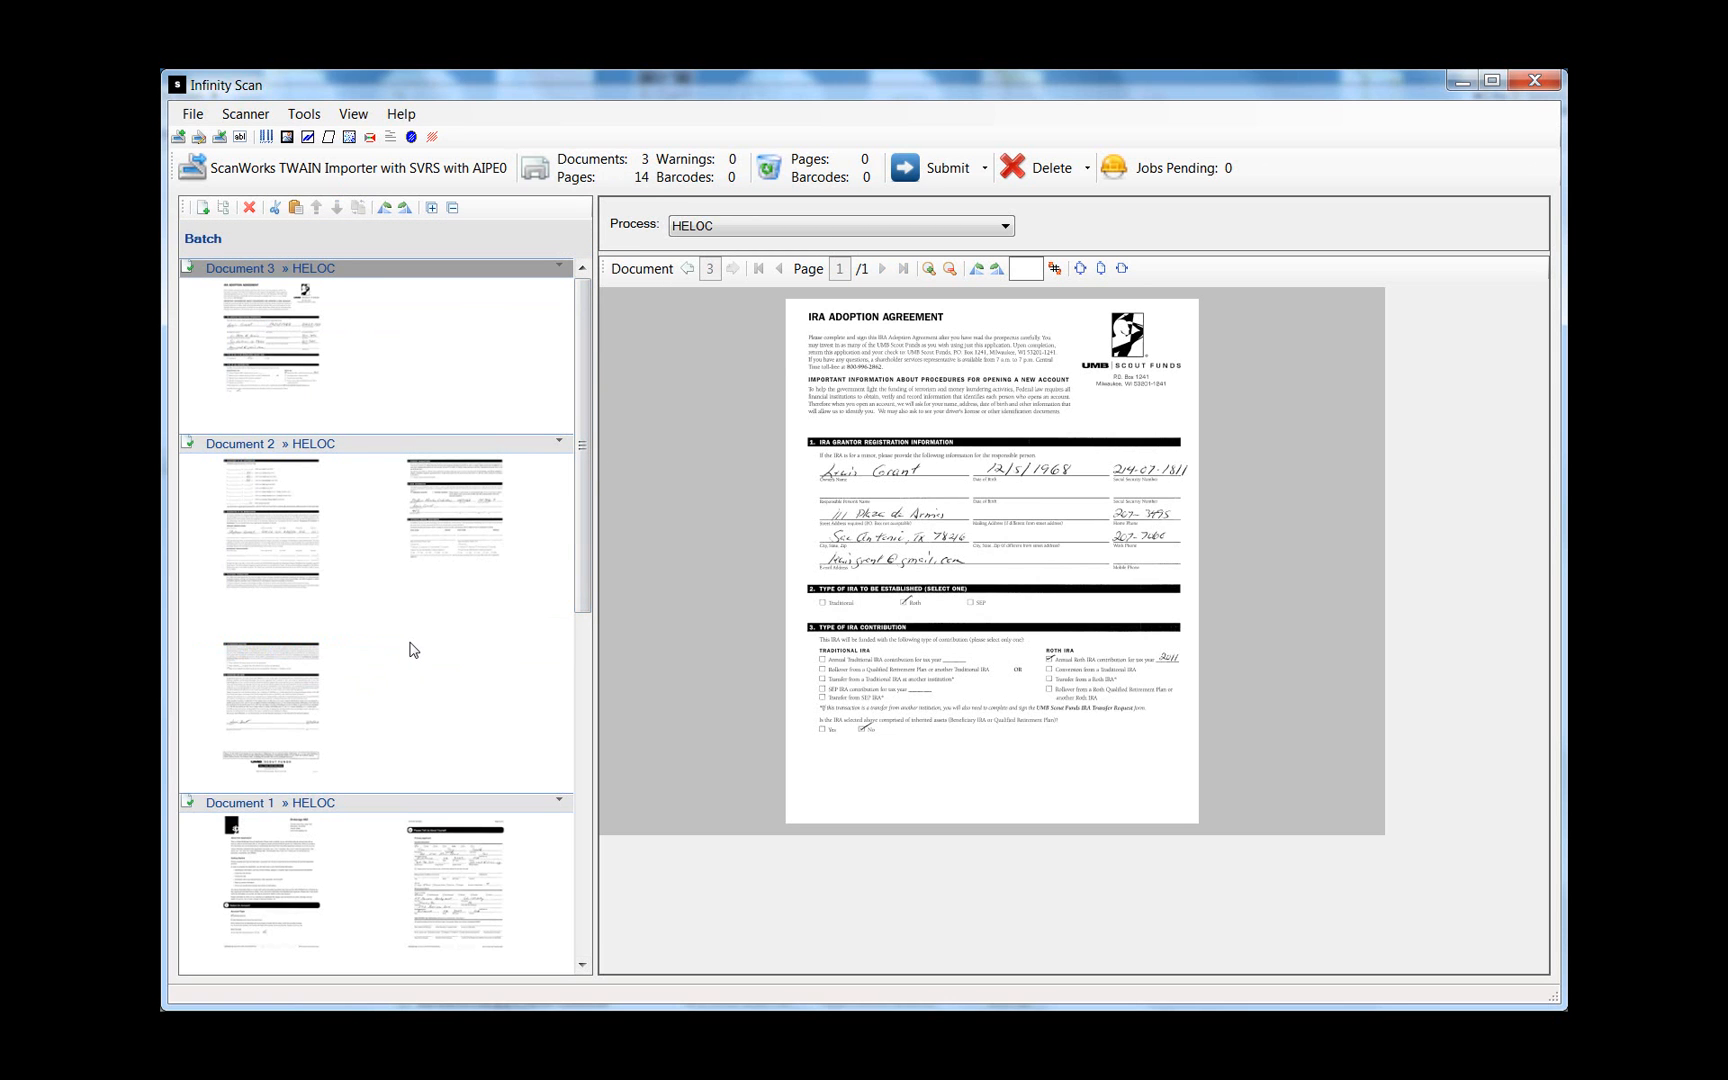
click(294, 209)
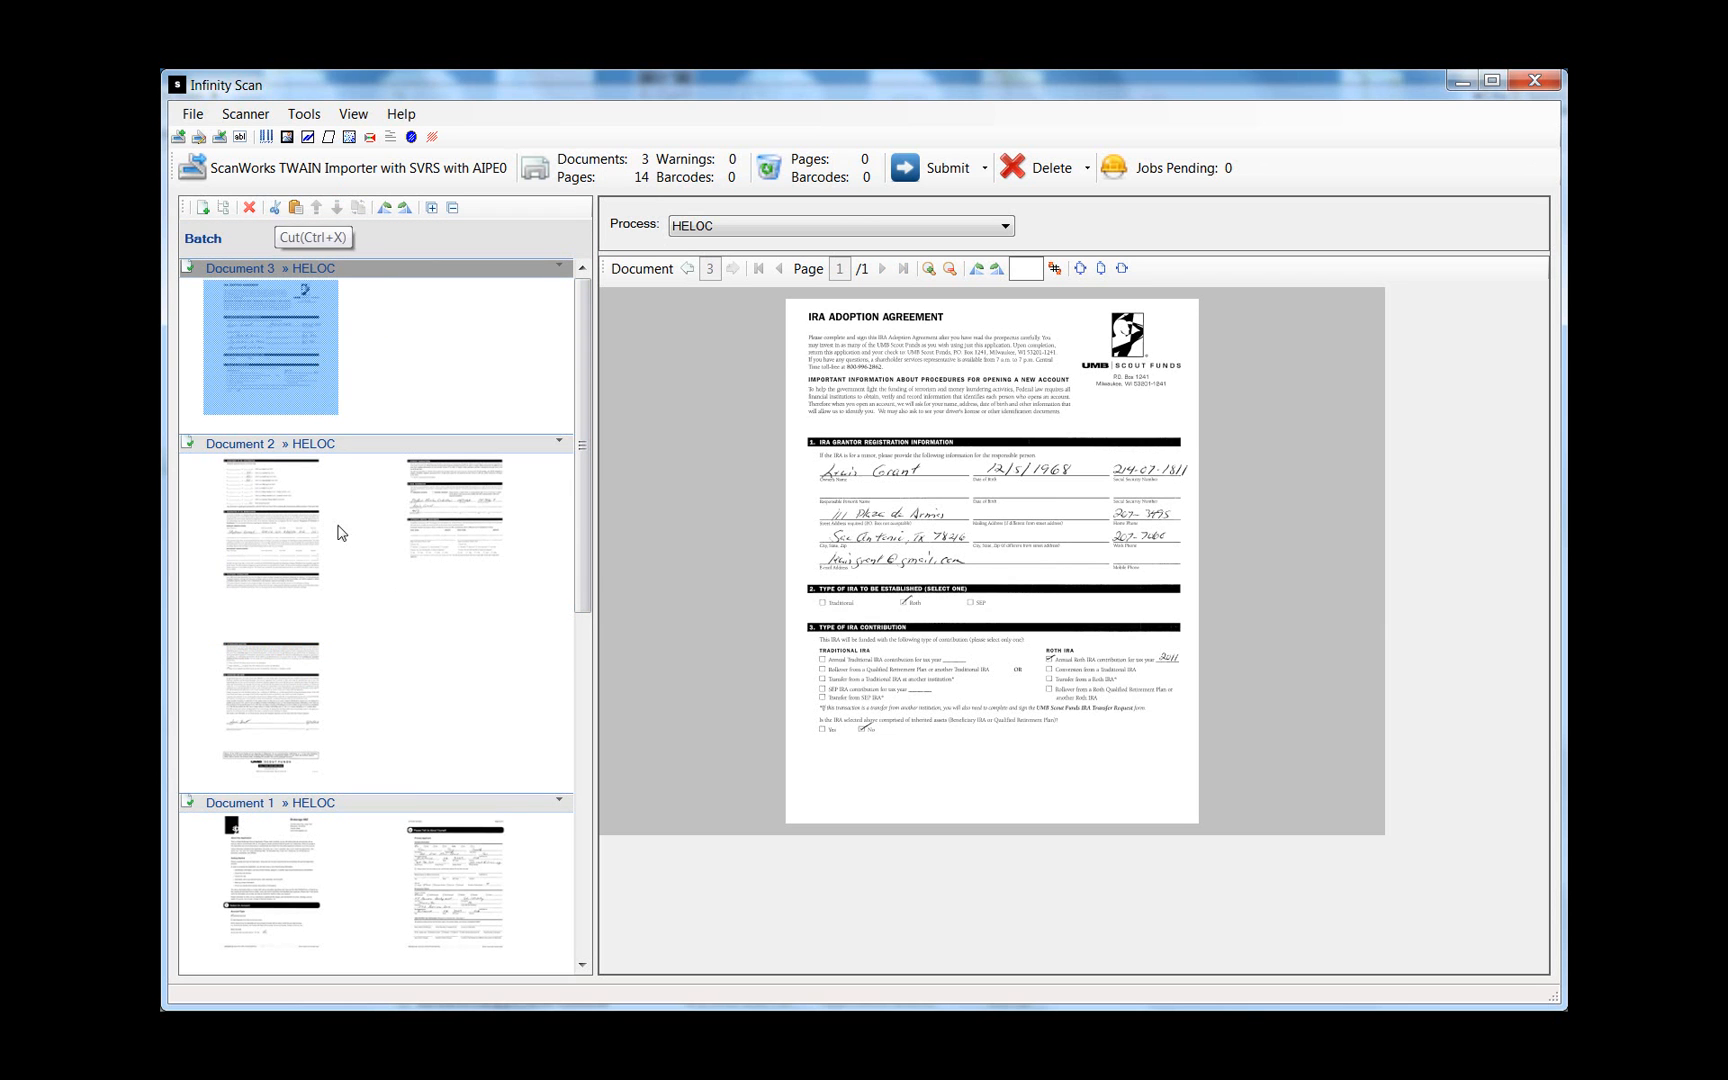
- Select Document 2 and paste the cut page into it, repeating the paste
click(362, 447)
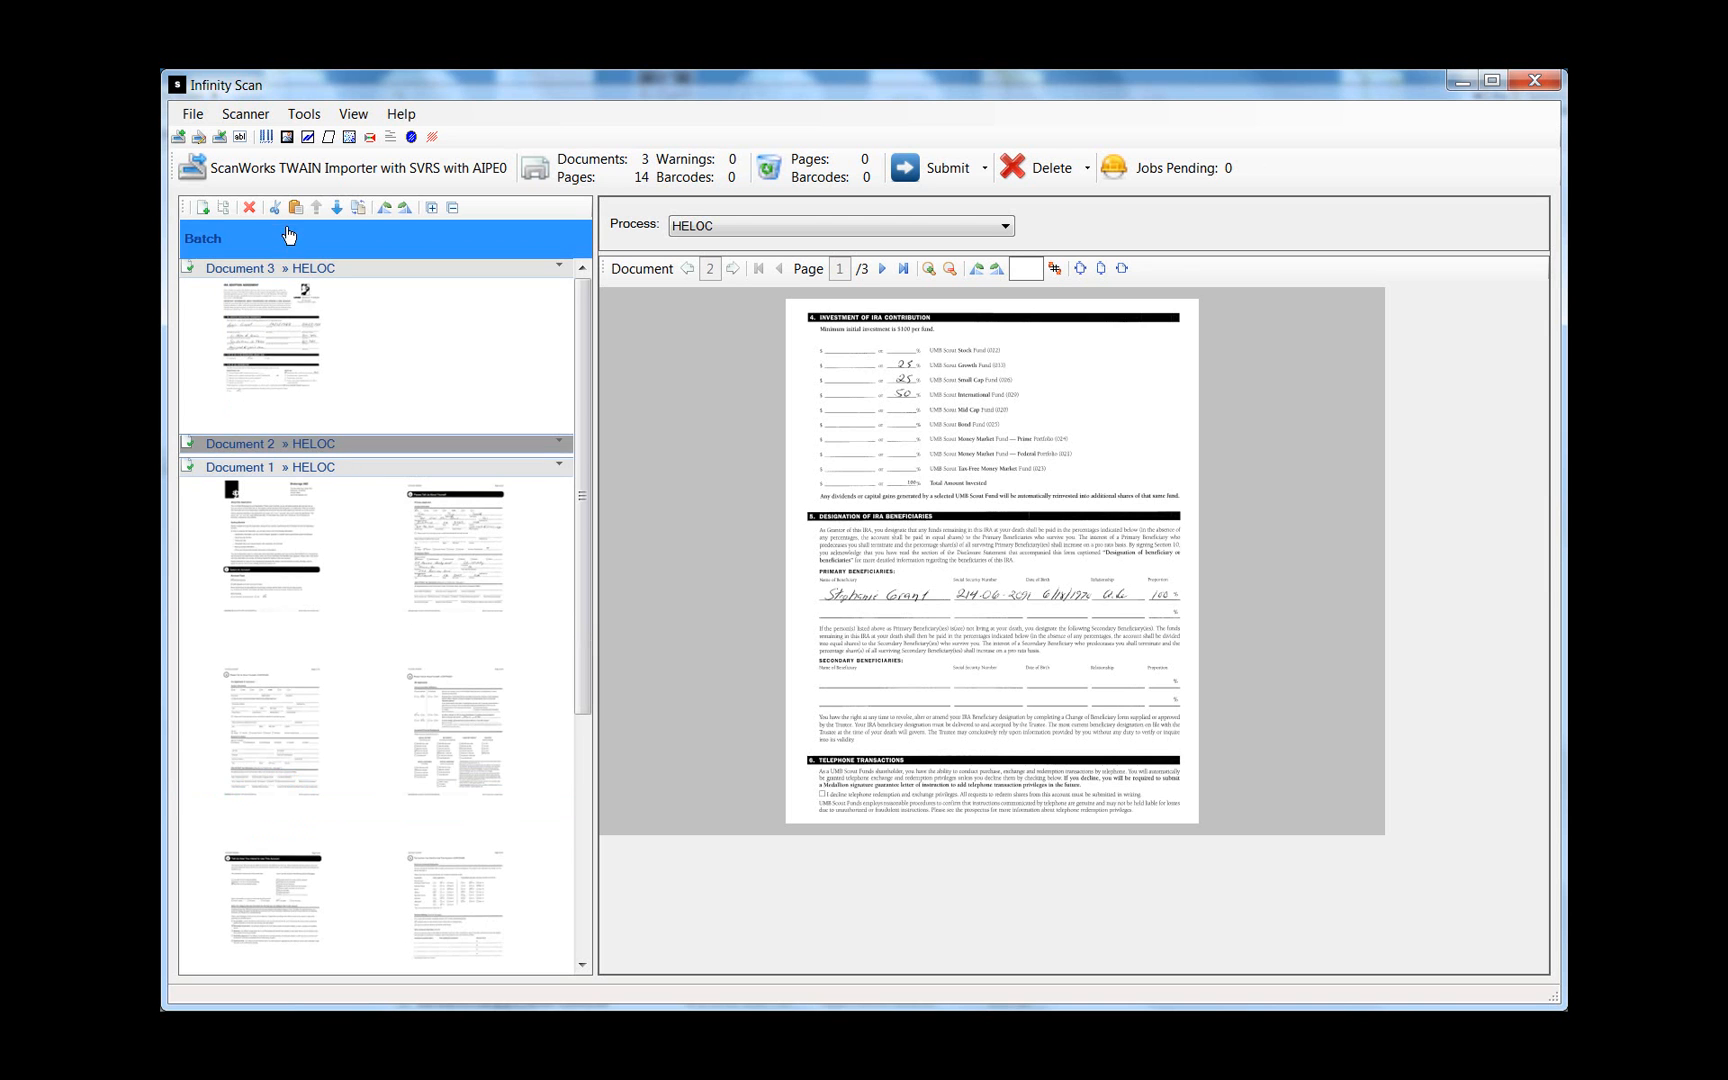
click(295, 209)
click(328, 276)
click(376, 316)
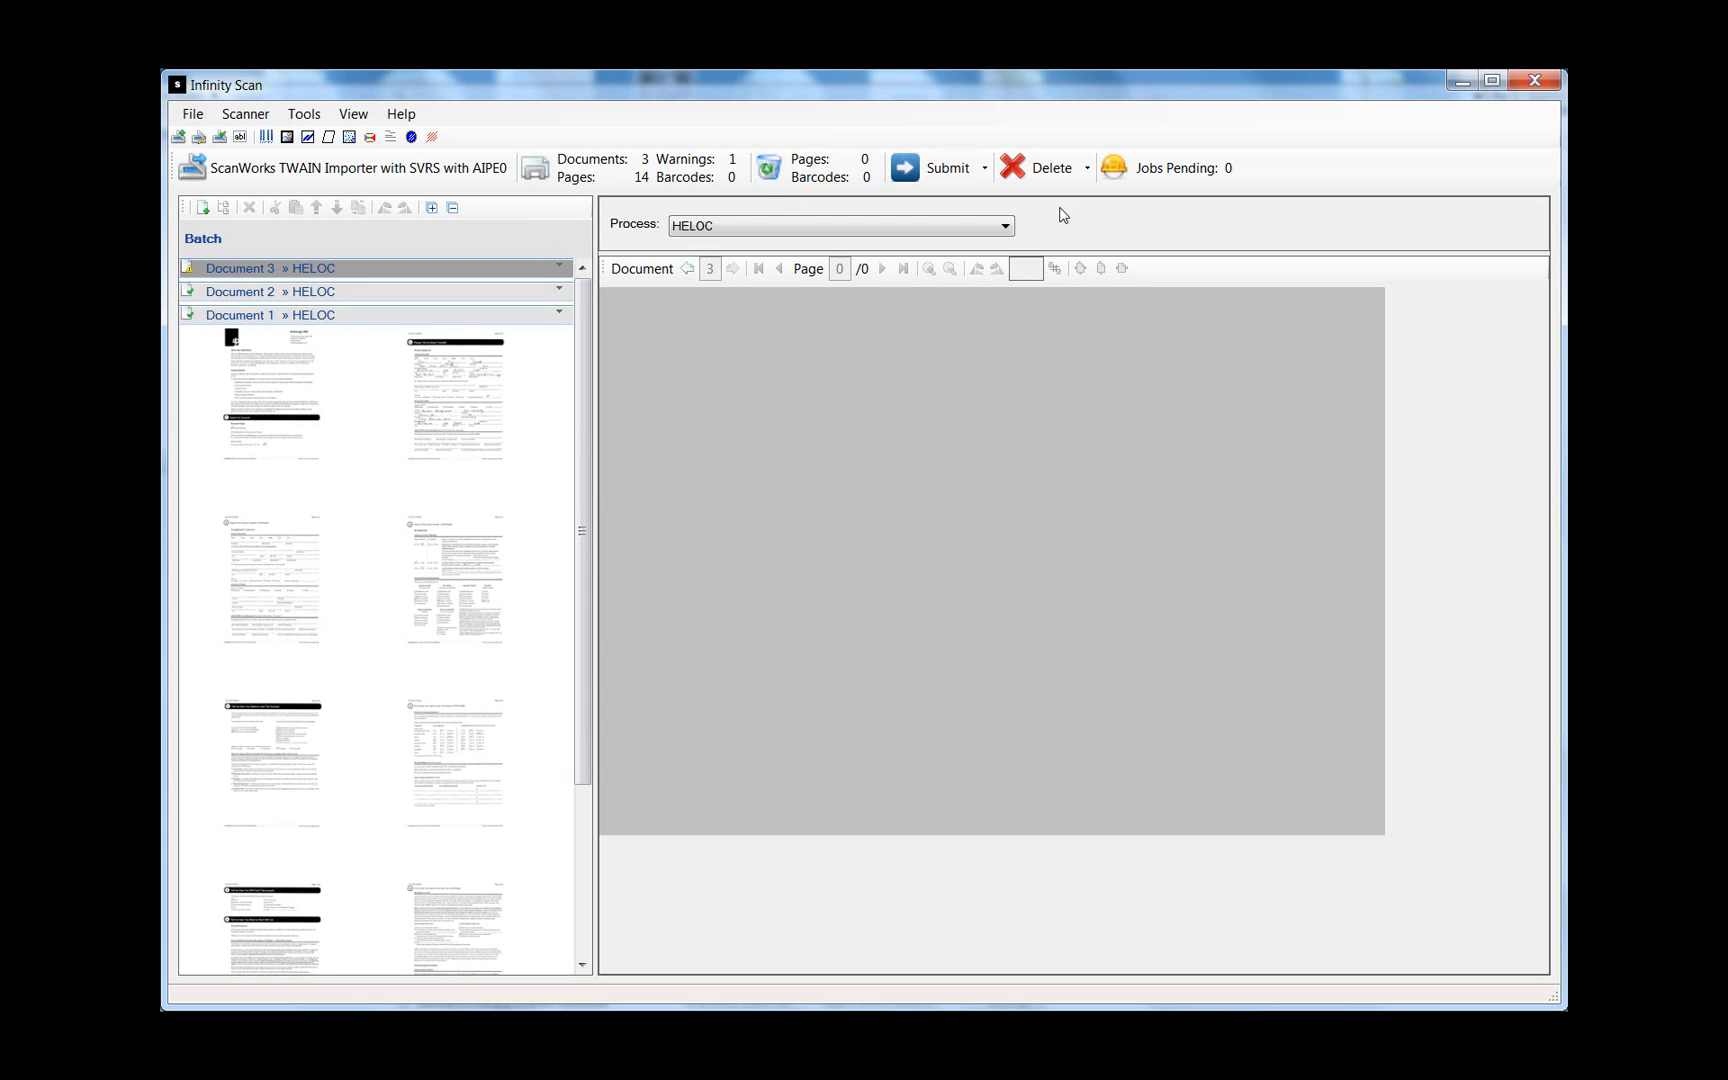
- Delete the empty Document 3 with Delete > Current Document
click(1087, 175)
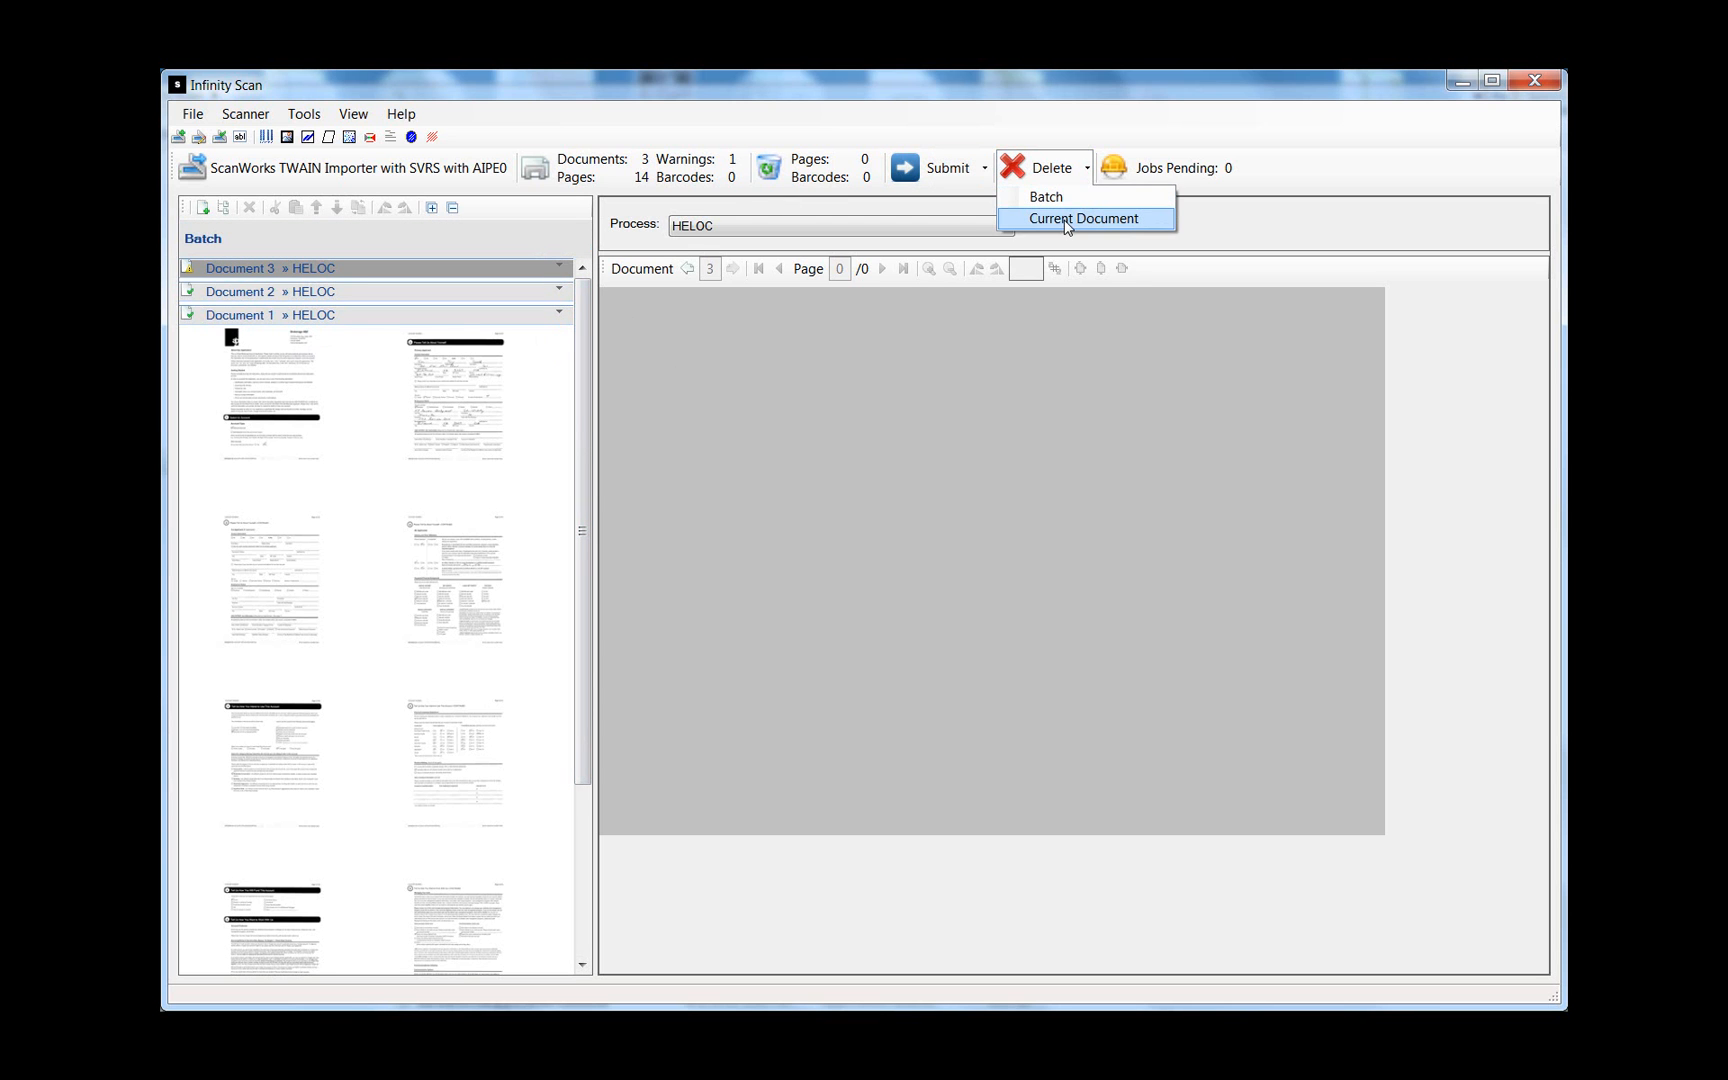
click(1066, 220)
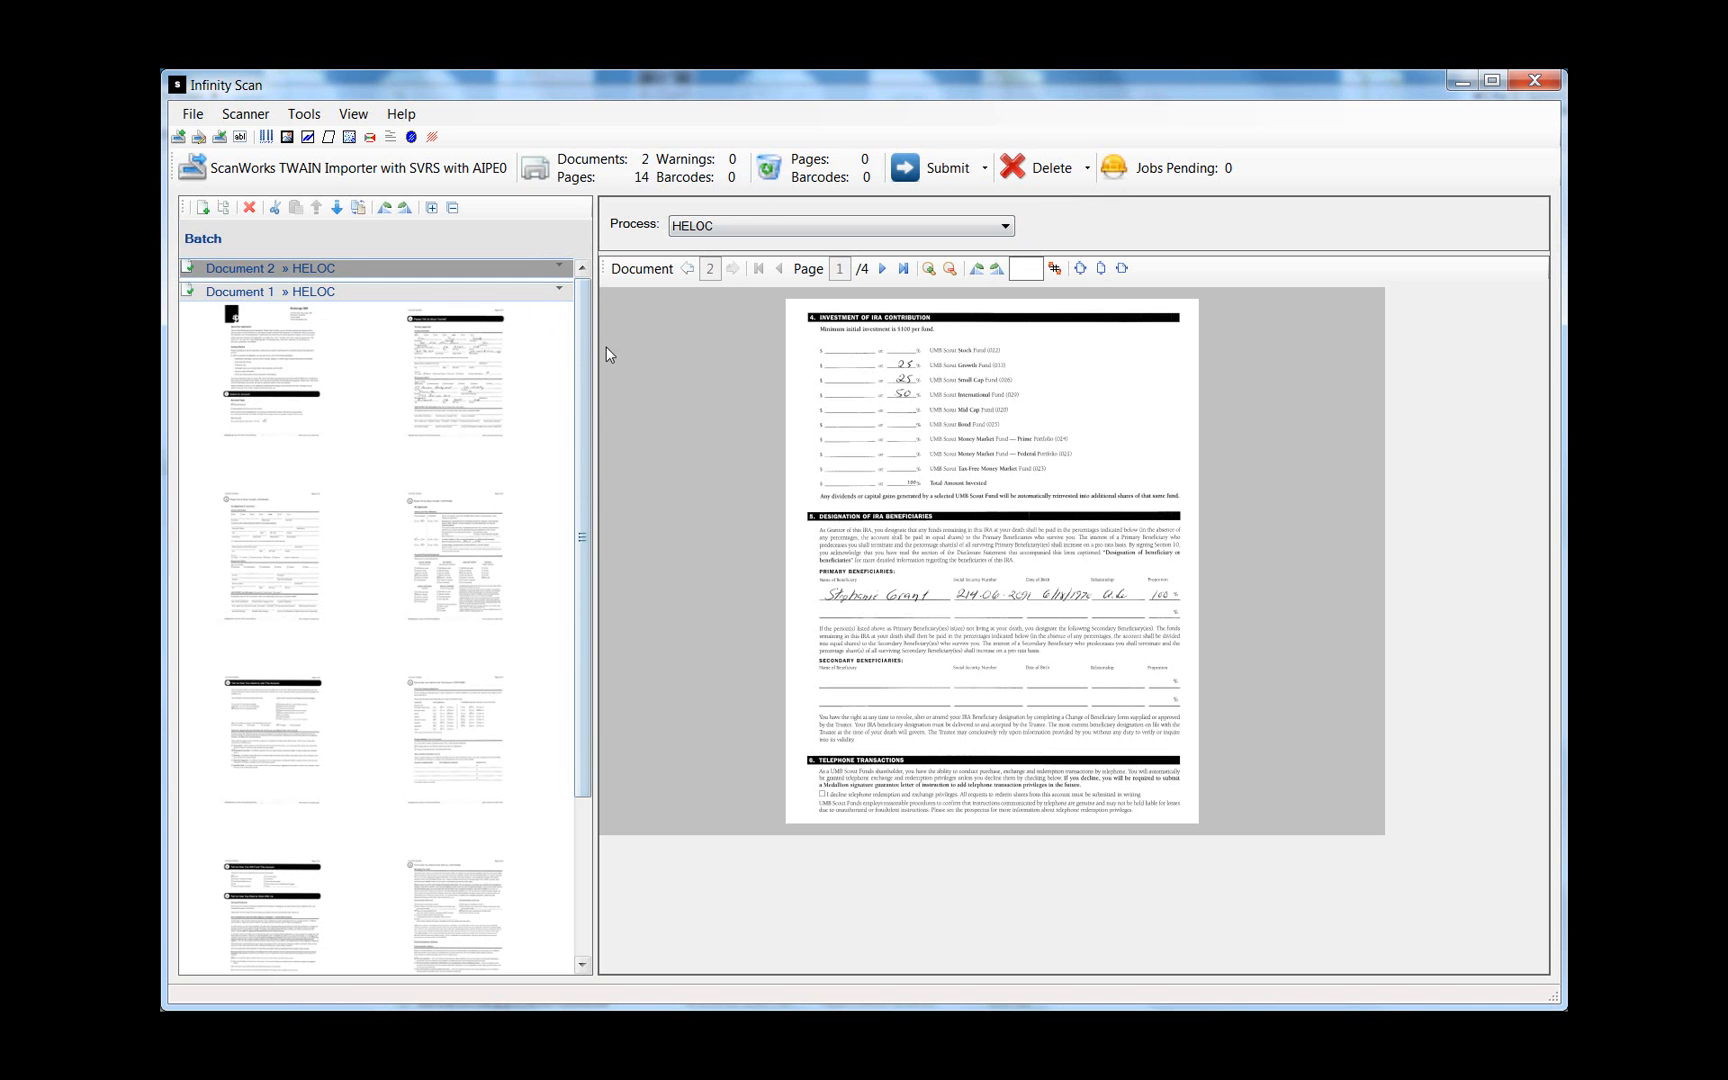
- Assign the IRA process to Document 2
drag(580, 334, 580, 331)
click(487, 298)
click(470, 272)
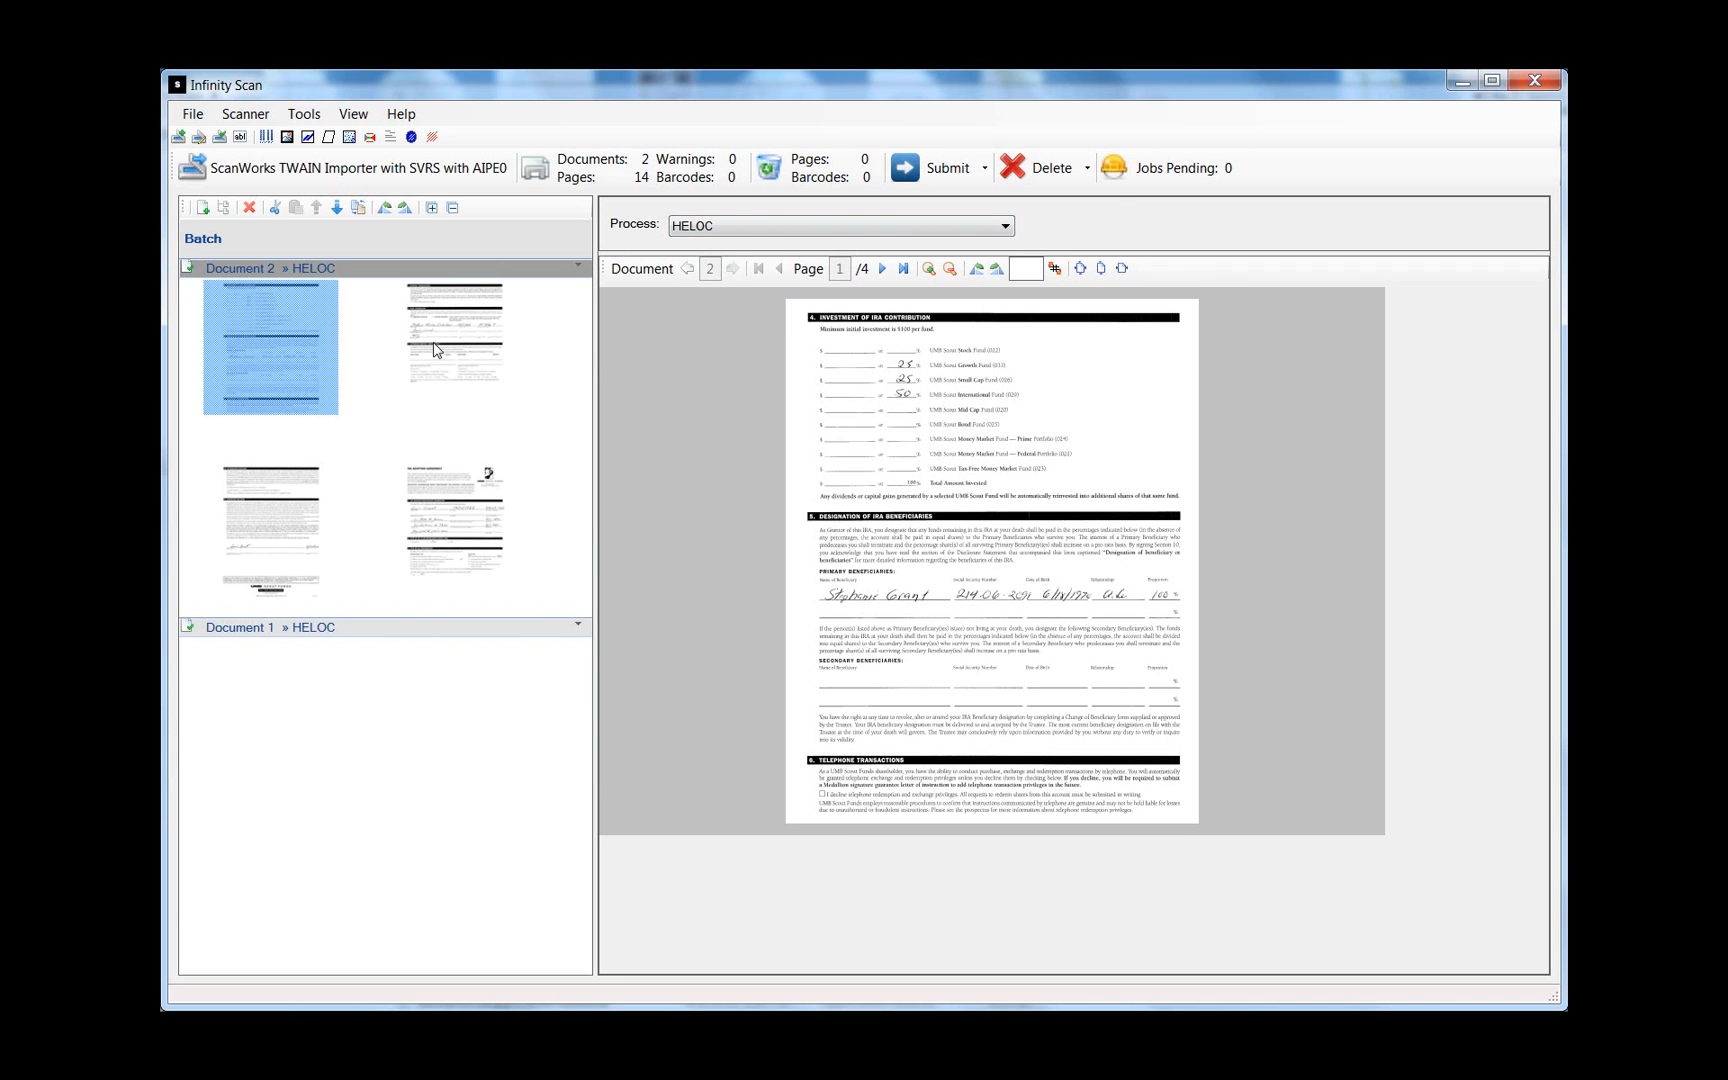
click(728, 228)
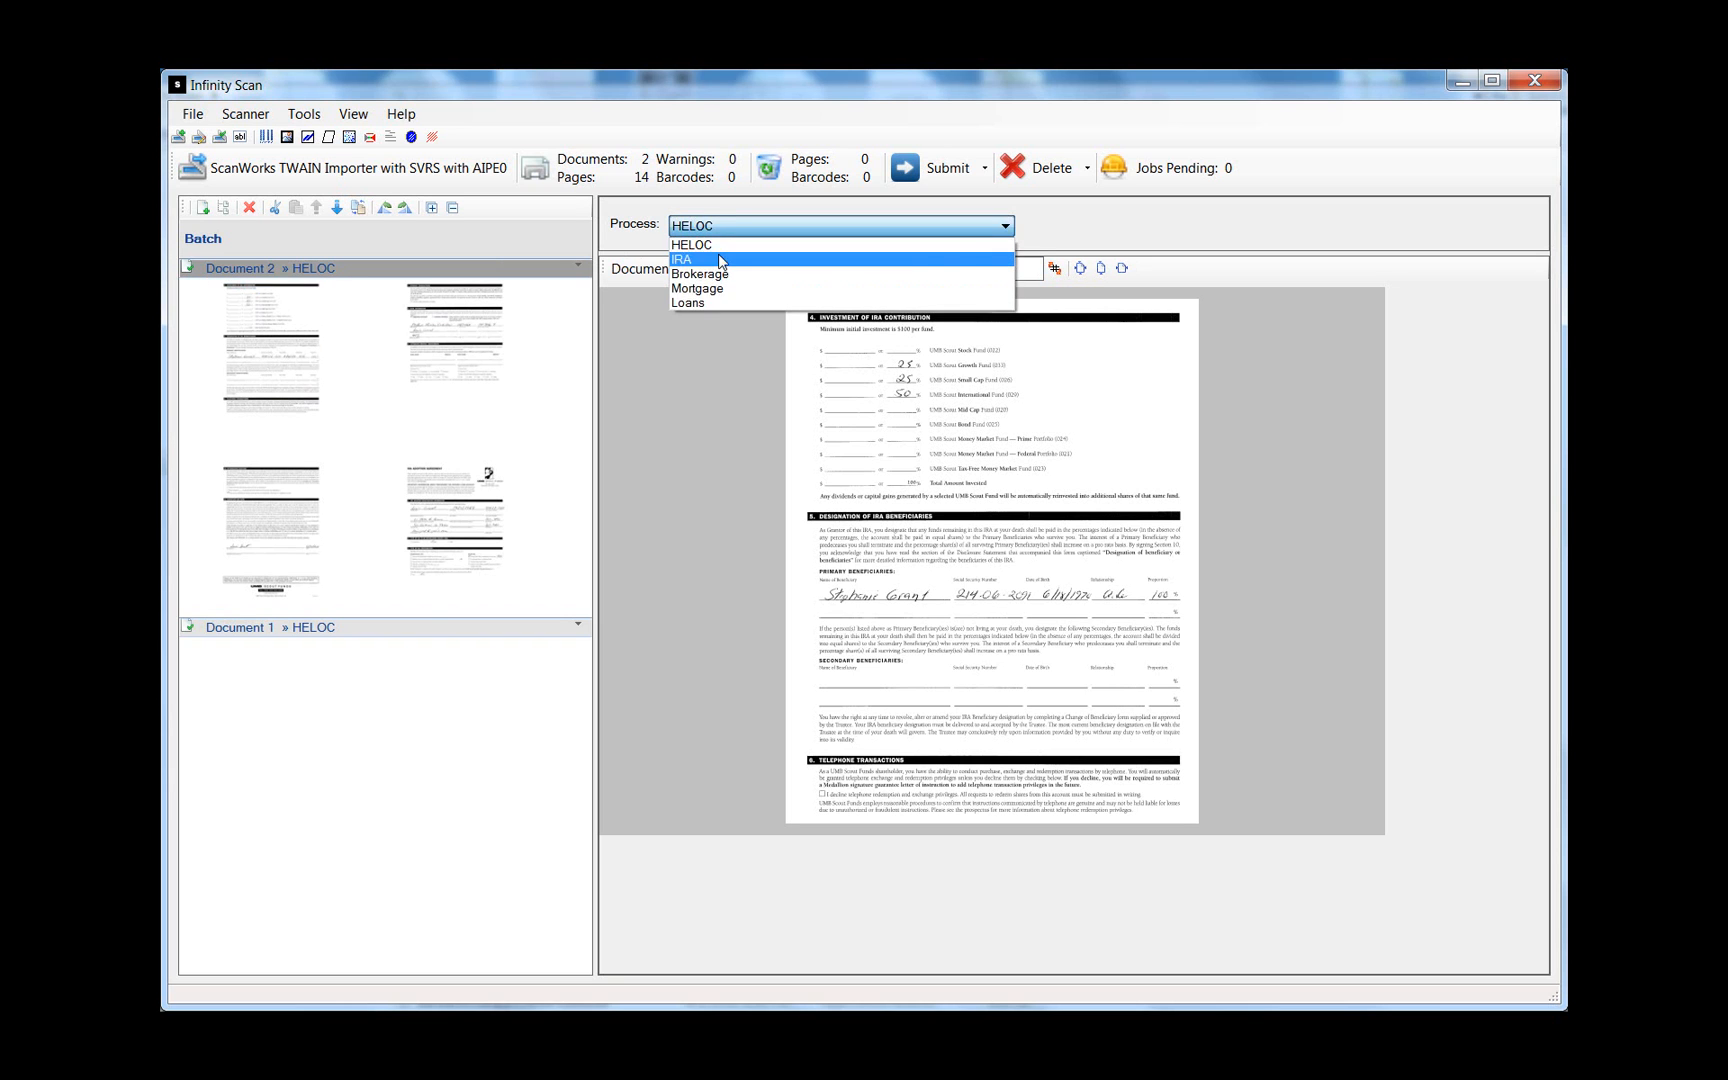
click(720, 259)
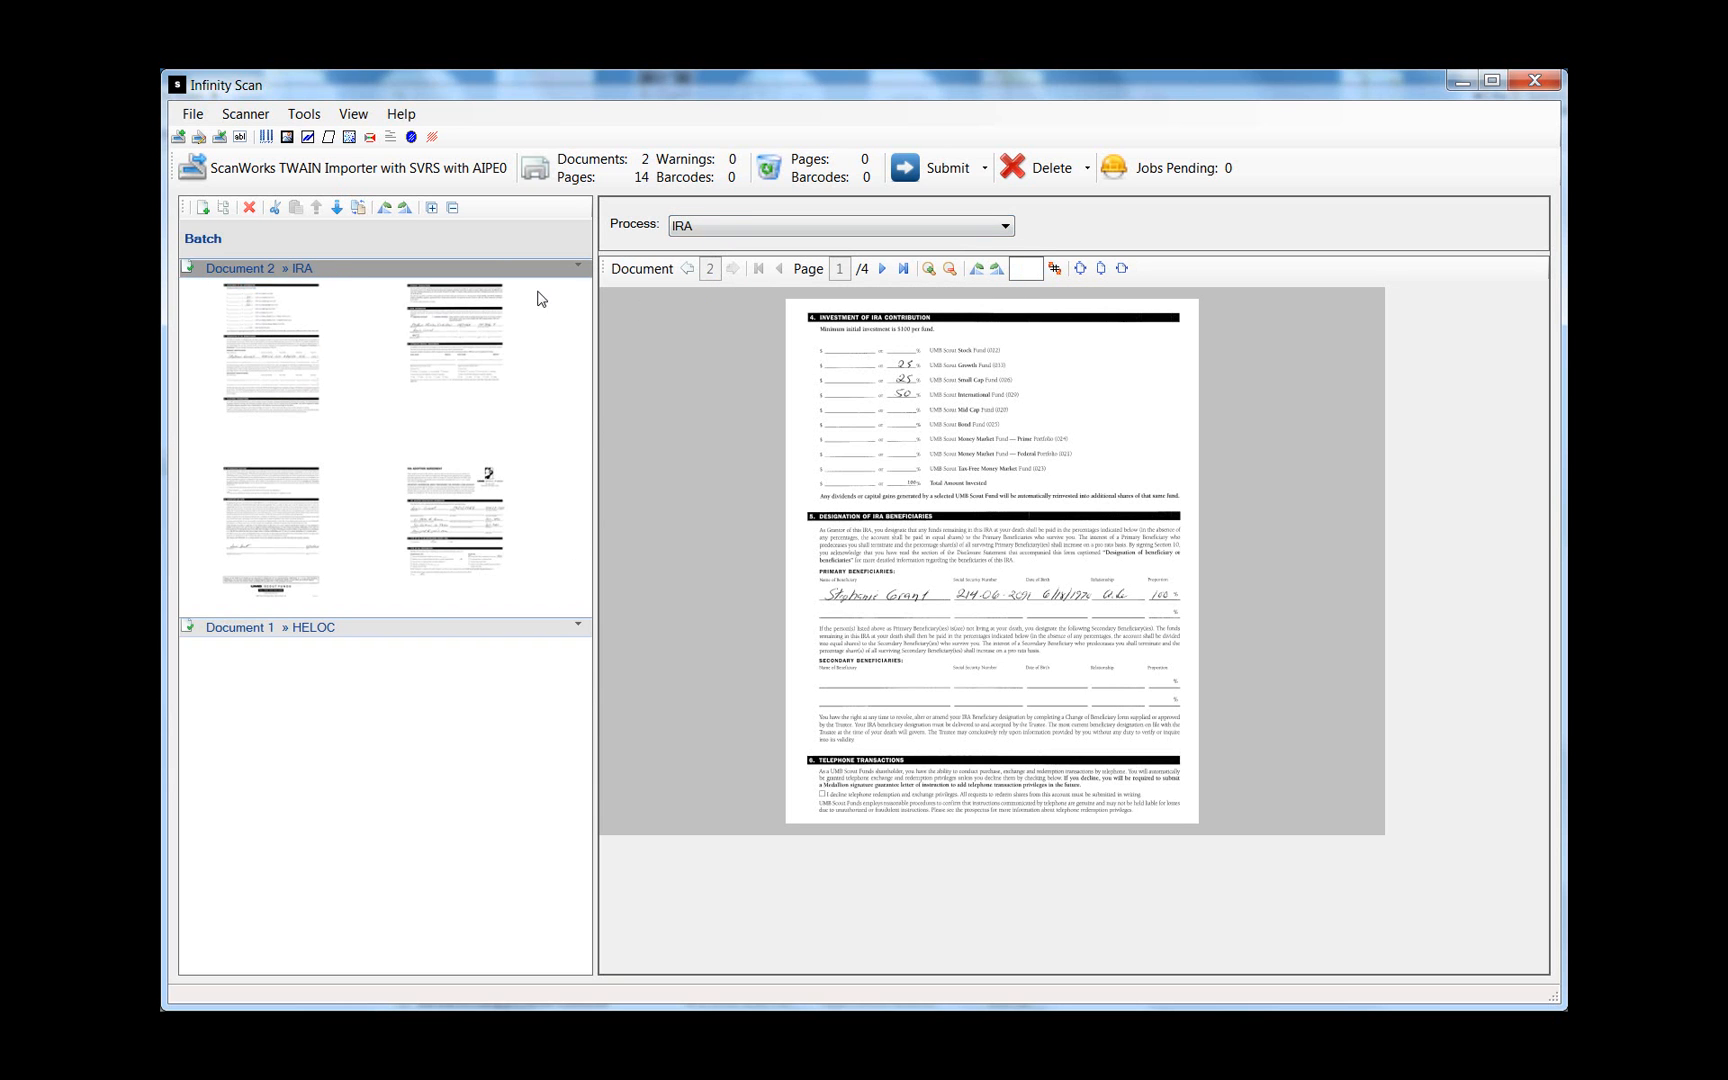
- Assign the Brokerage process to Document 1, then select the batch header
click(545, 627)
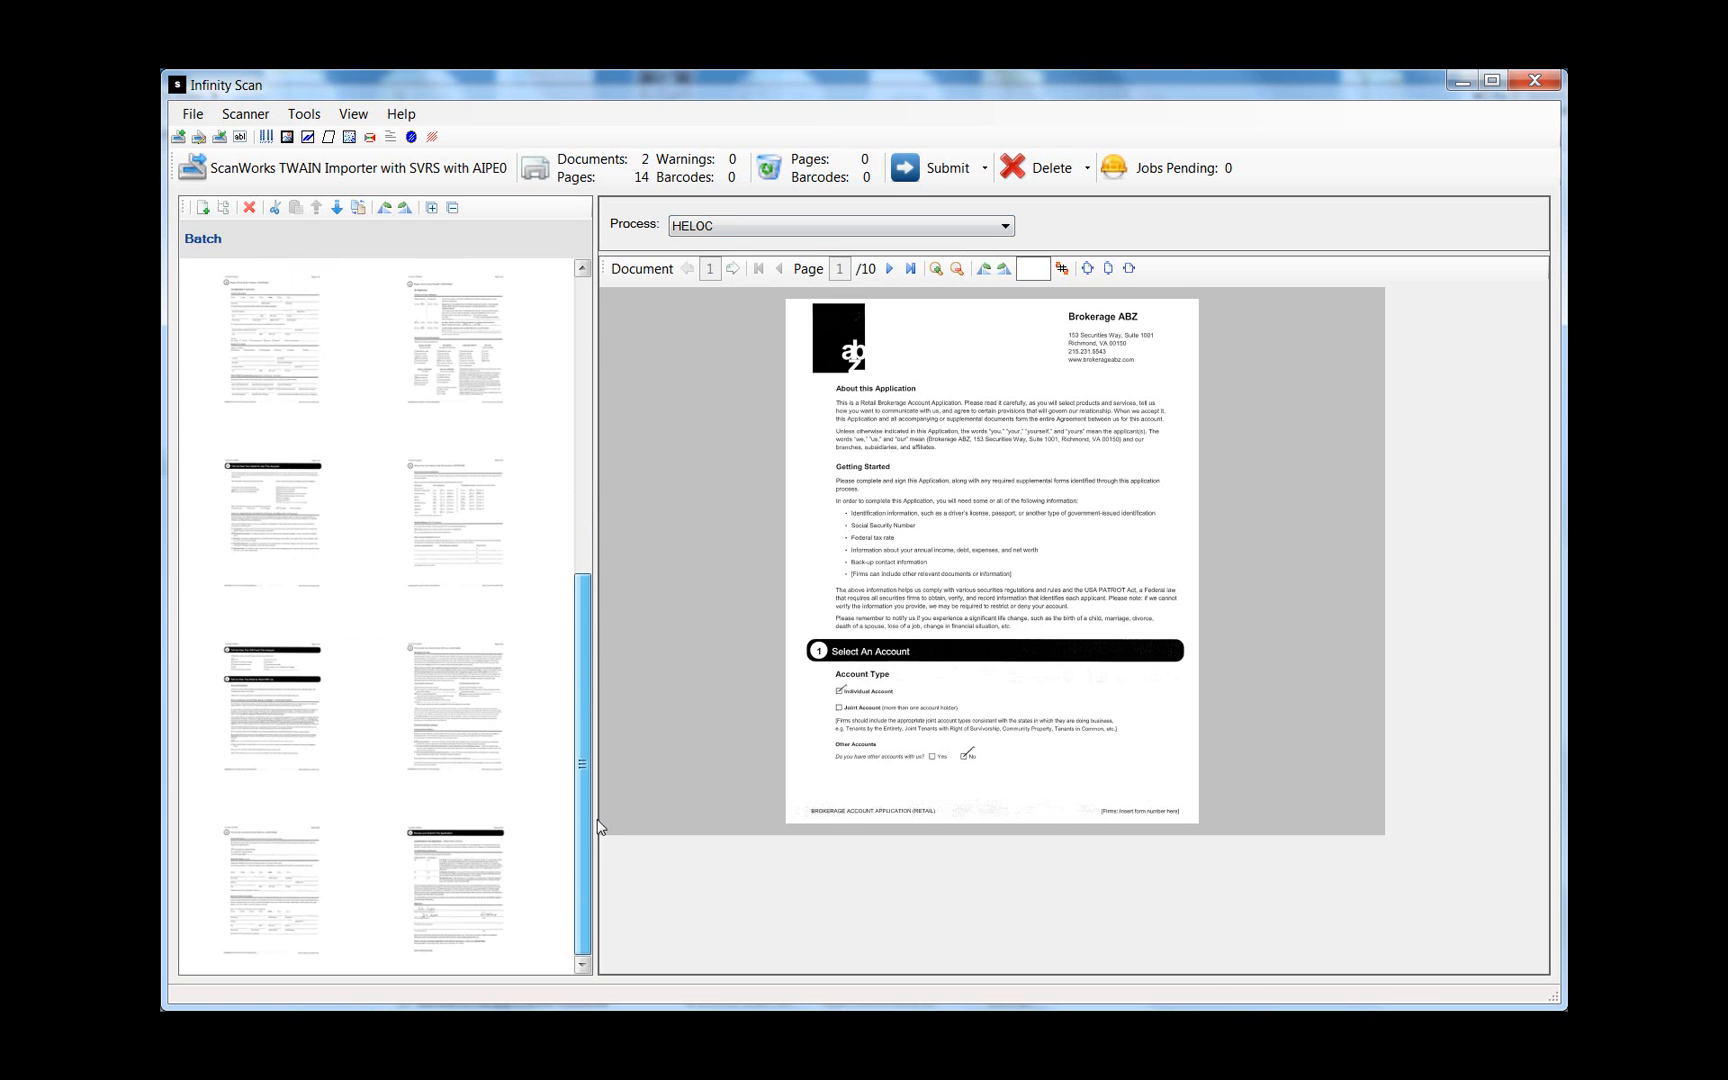
scroll(588, 620, up, 3)
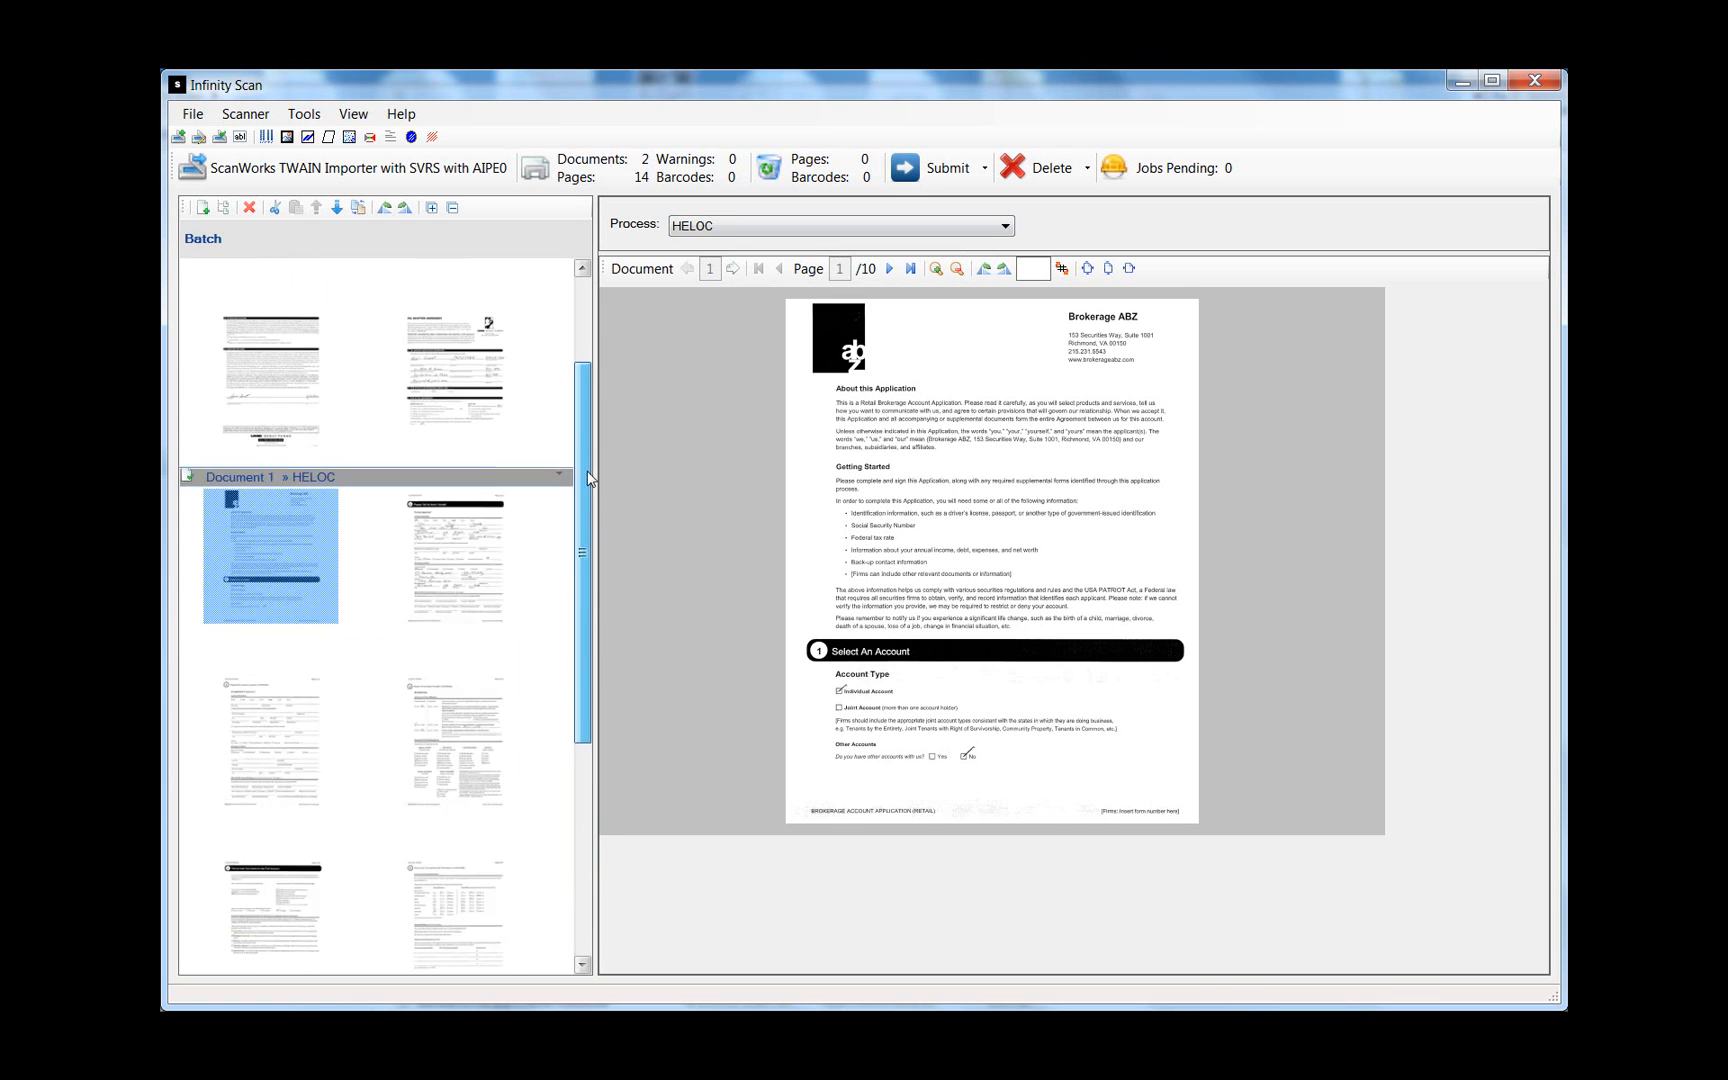
click(721, 226)
click(716, 276)
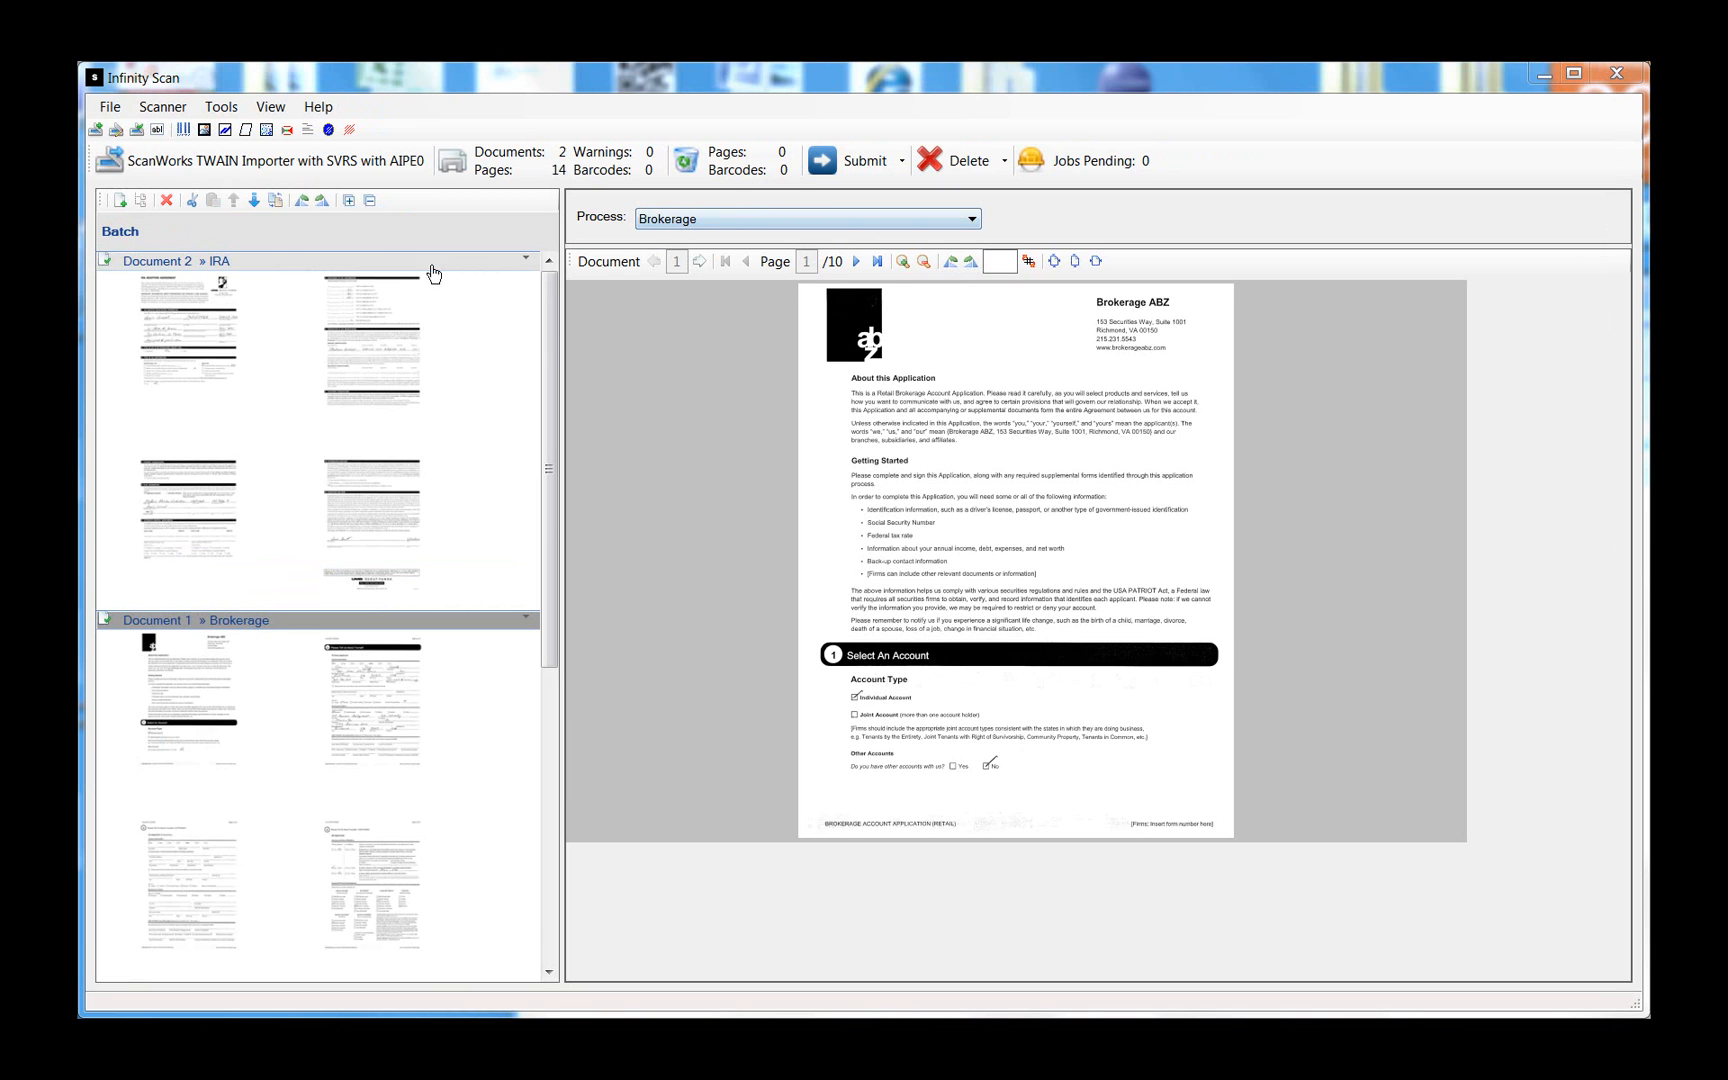
click(372, 242)
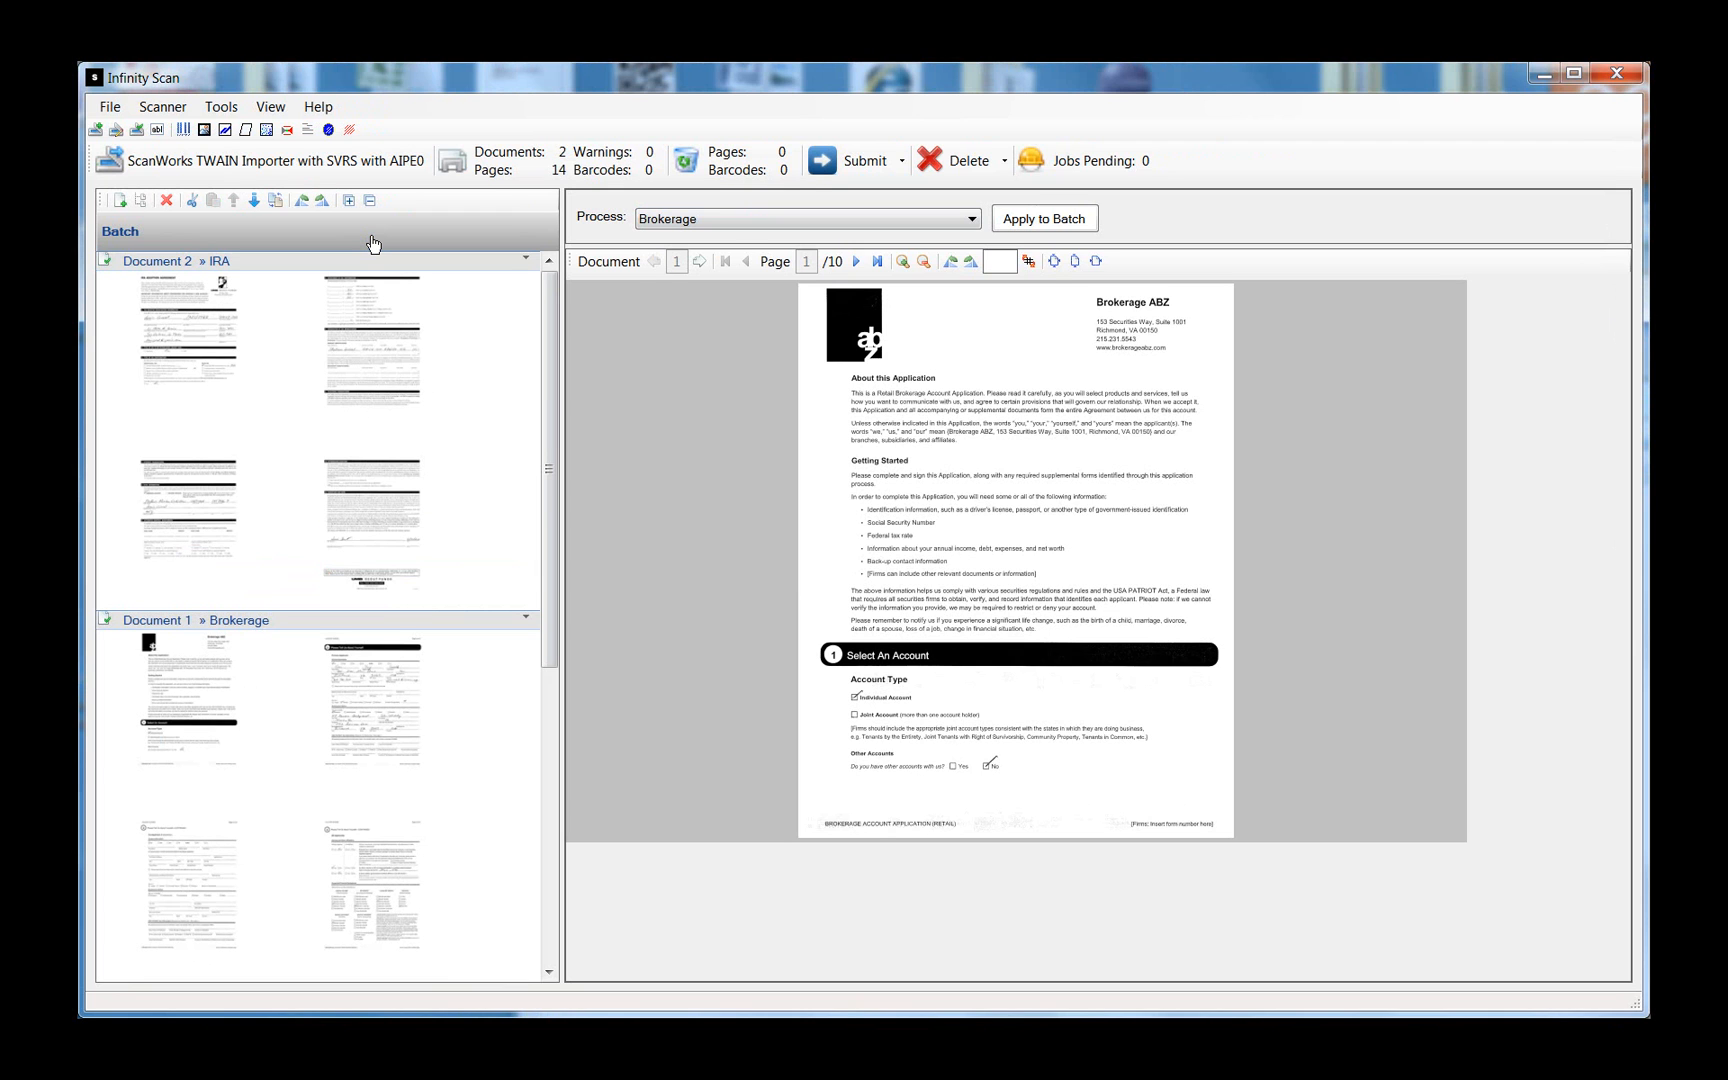
- Apply the Mortgage process to every document in the batch
click(968, 221)
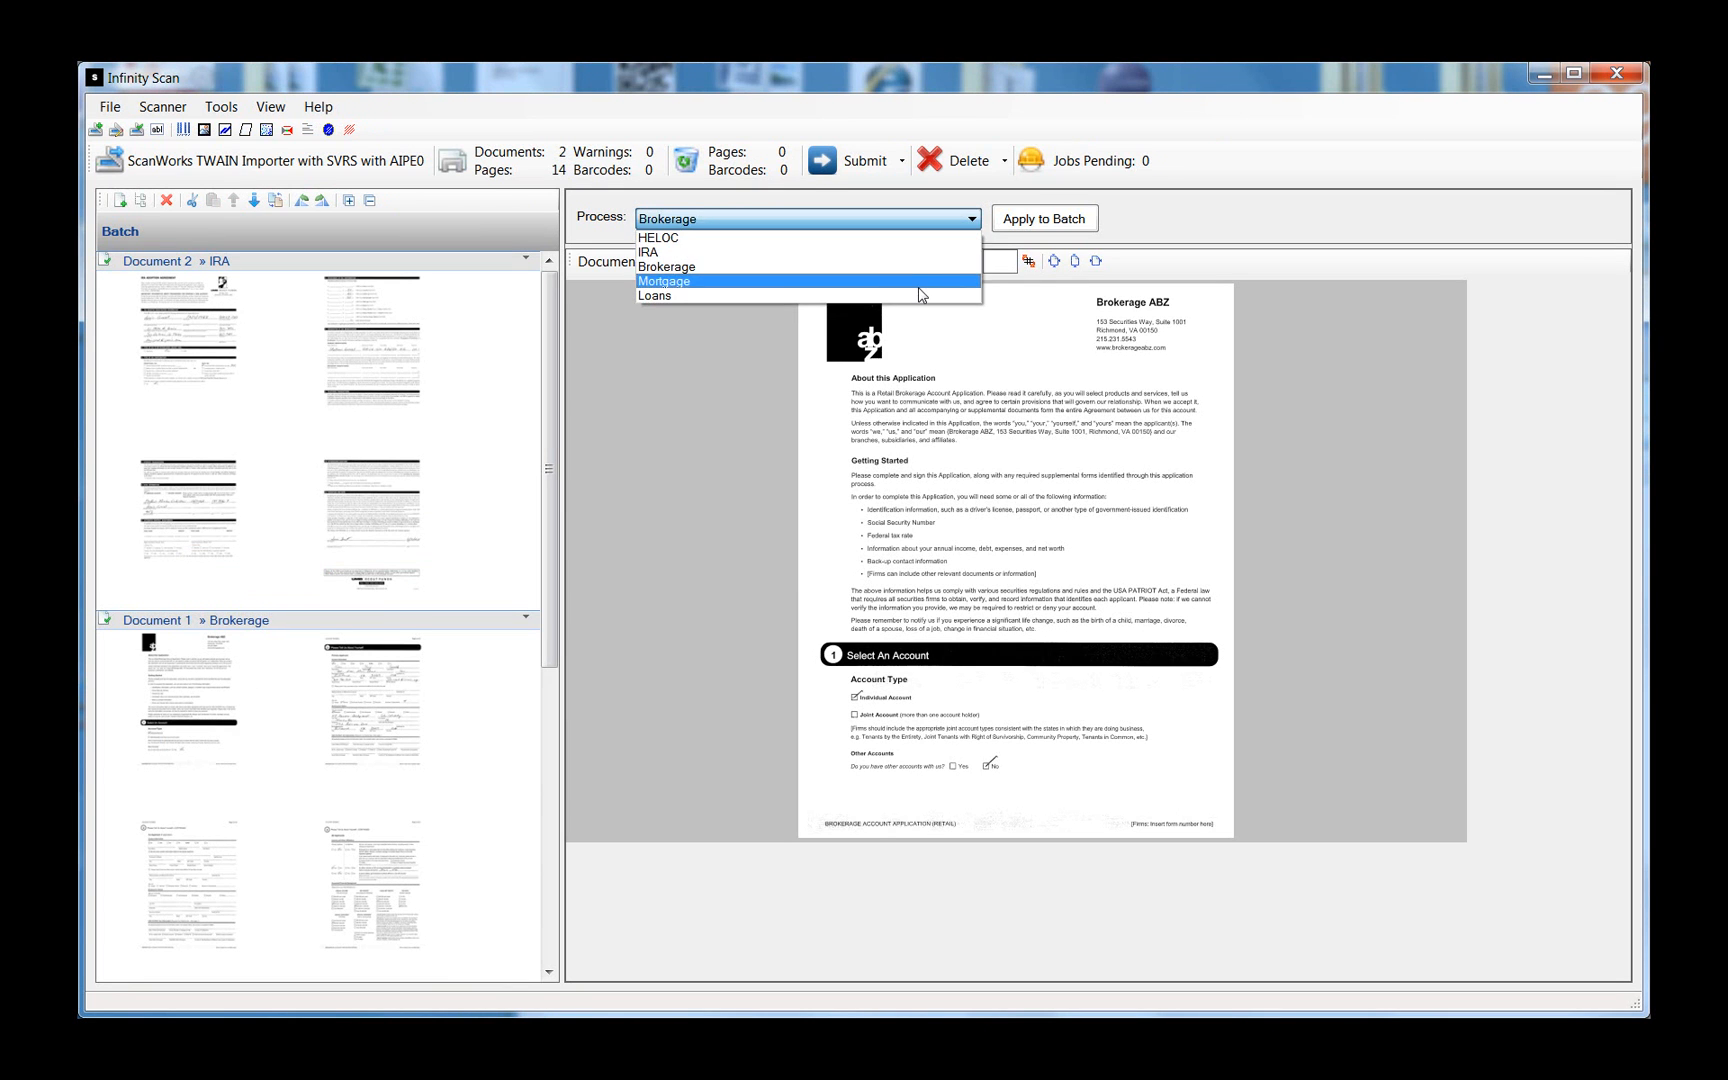
click(920, 281)
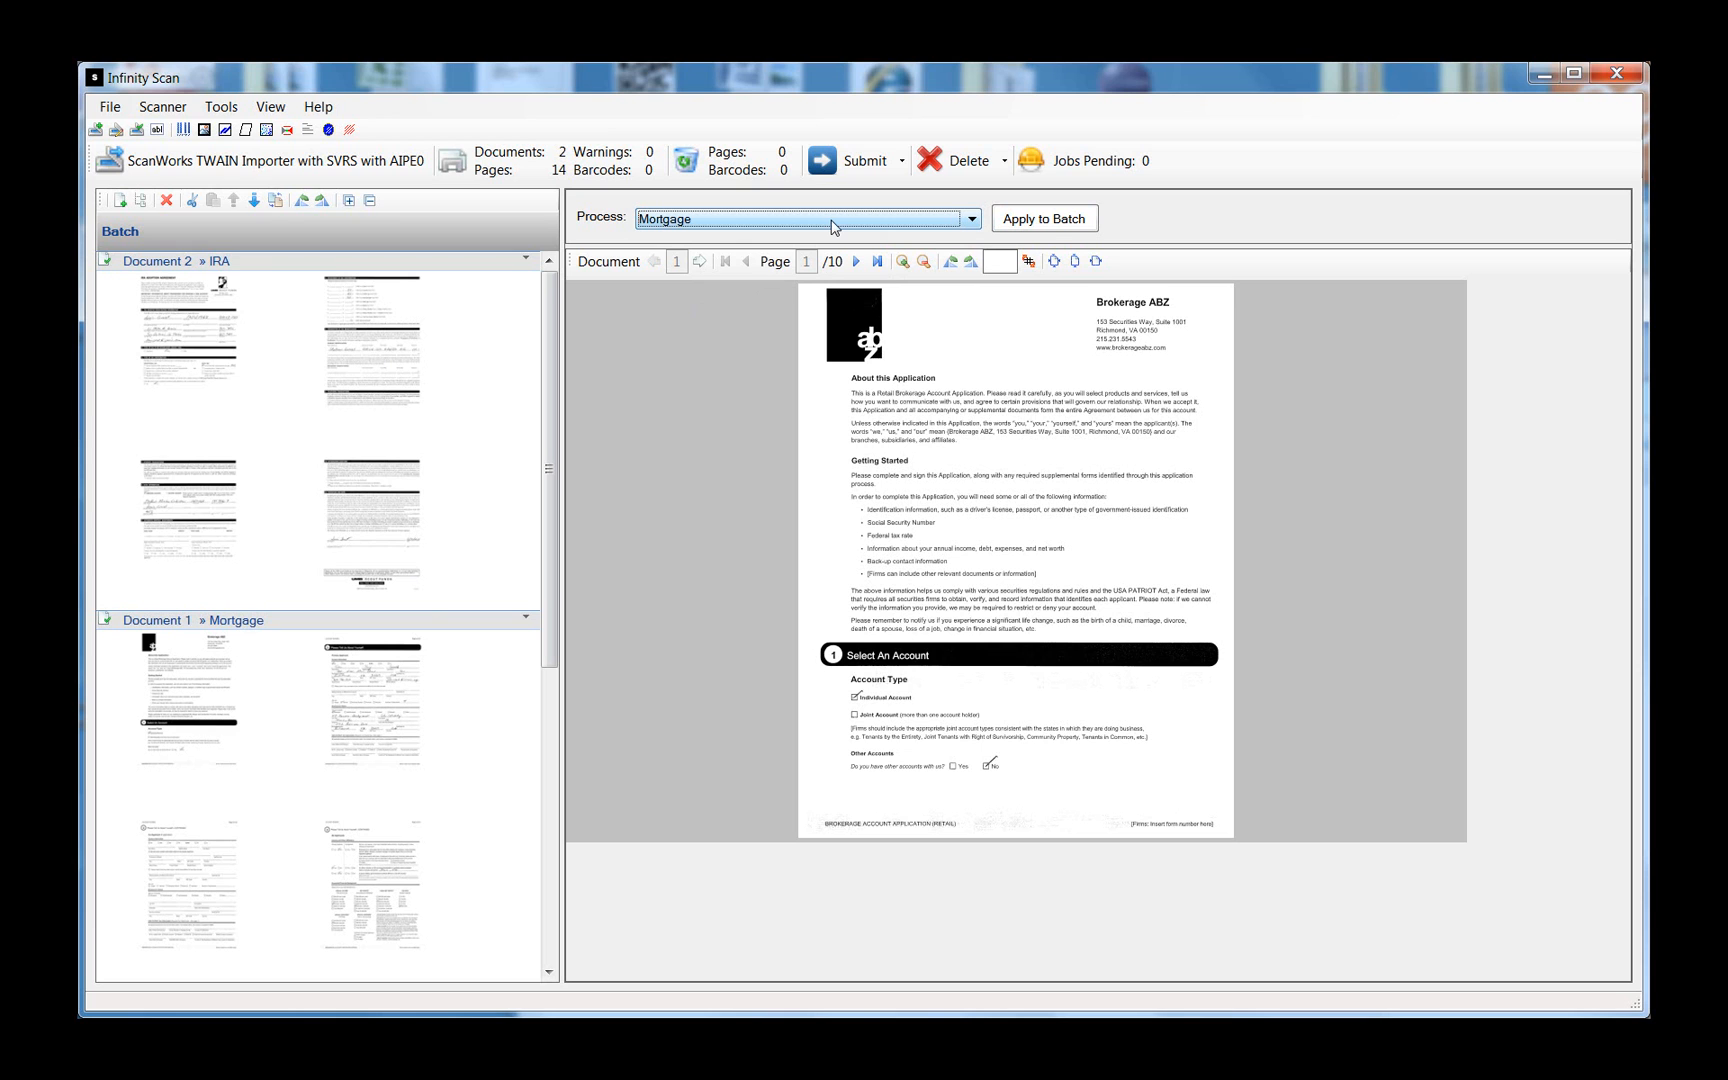
click(1044, 219)
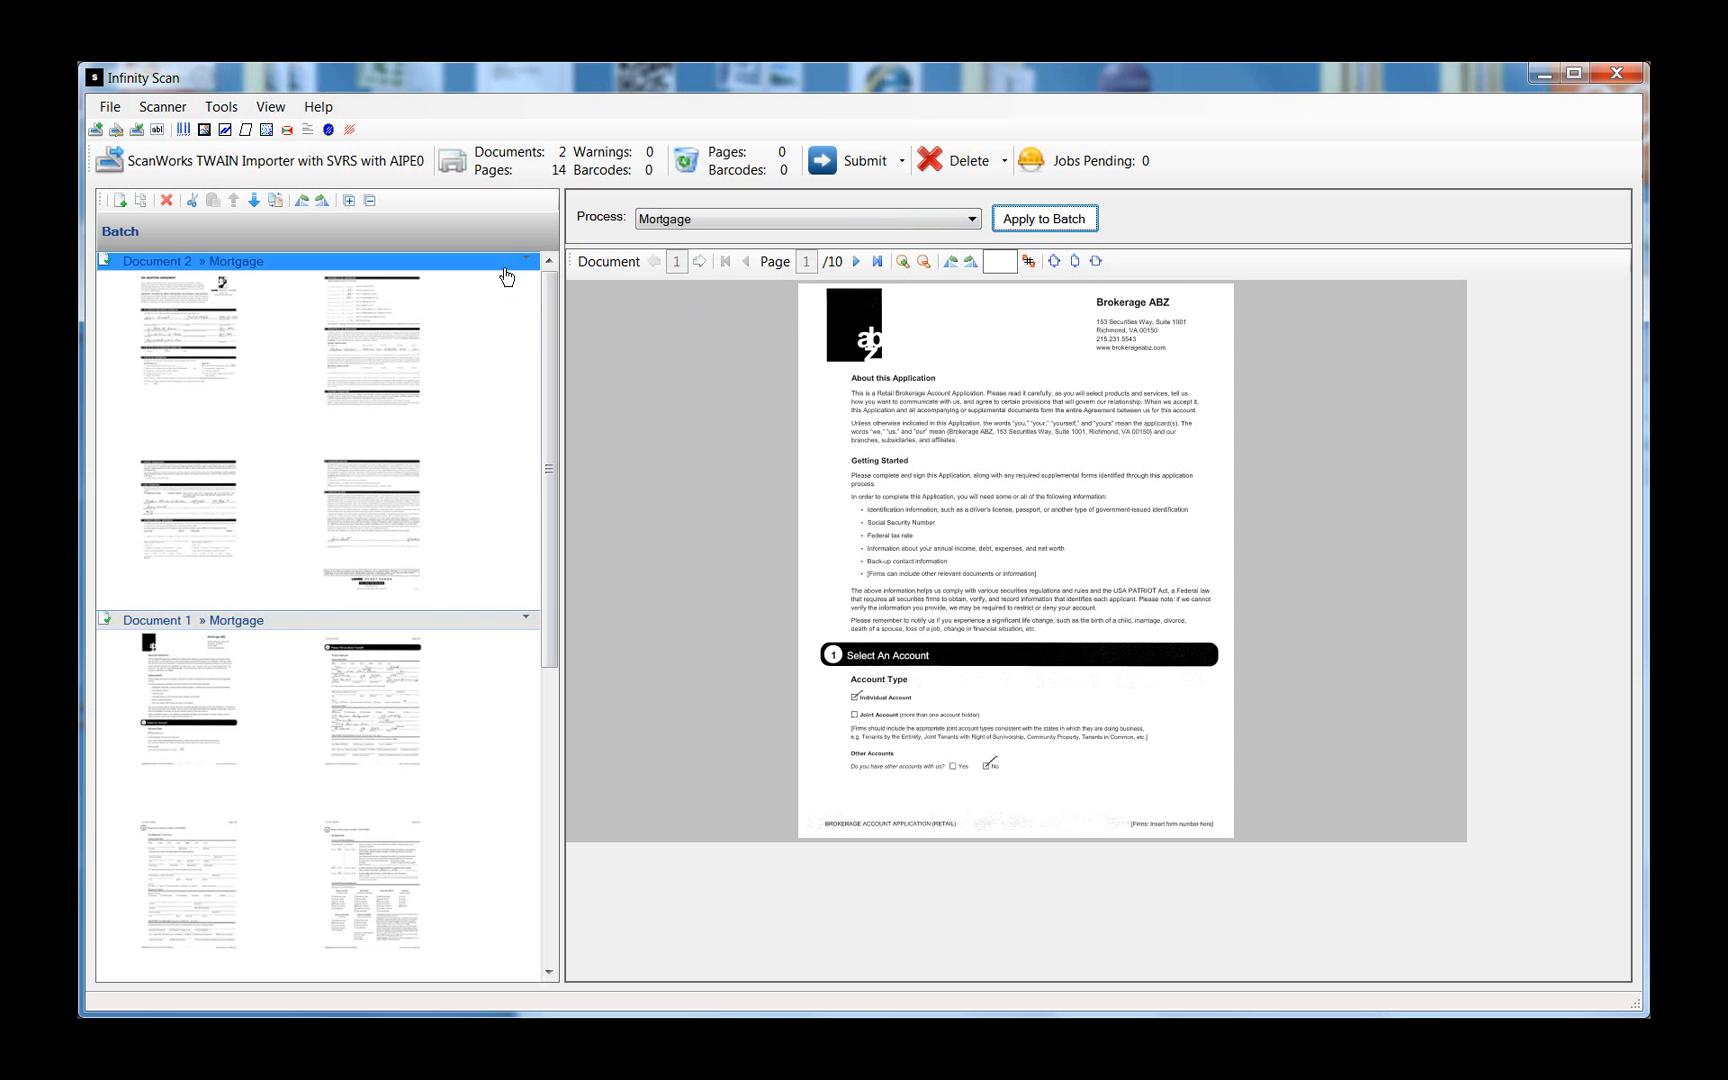
- Reset Document 2 to IRA and Document 1 to Brokerage, then open the Submit menu
click(501, 265)
click(970, 219)
click(888, 242)
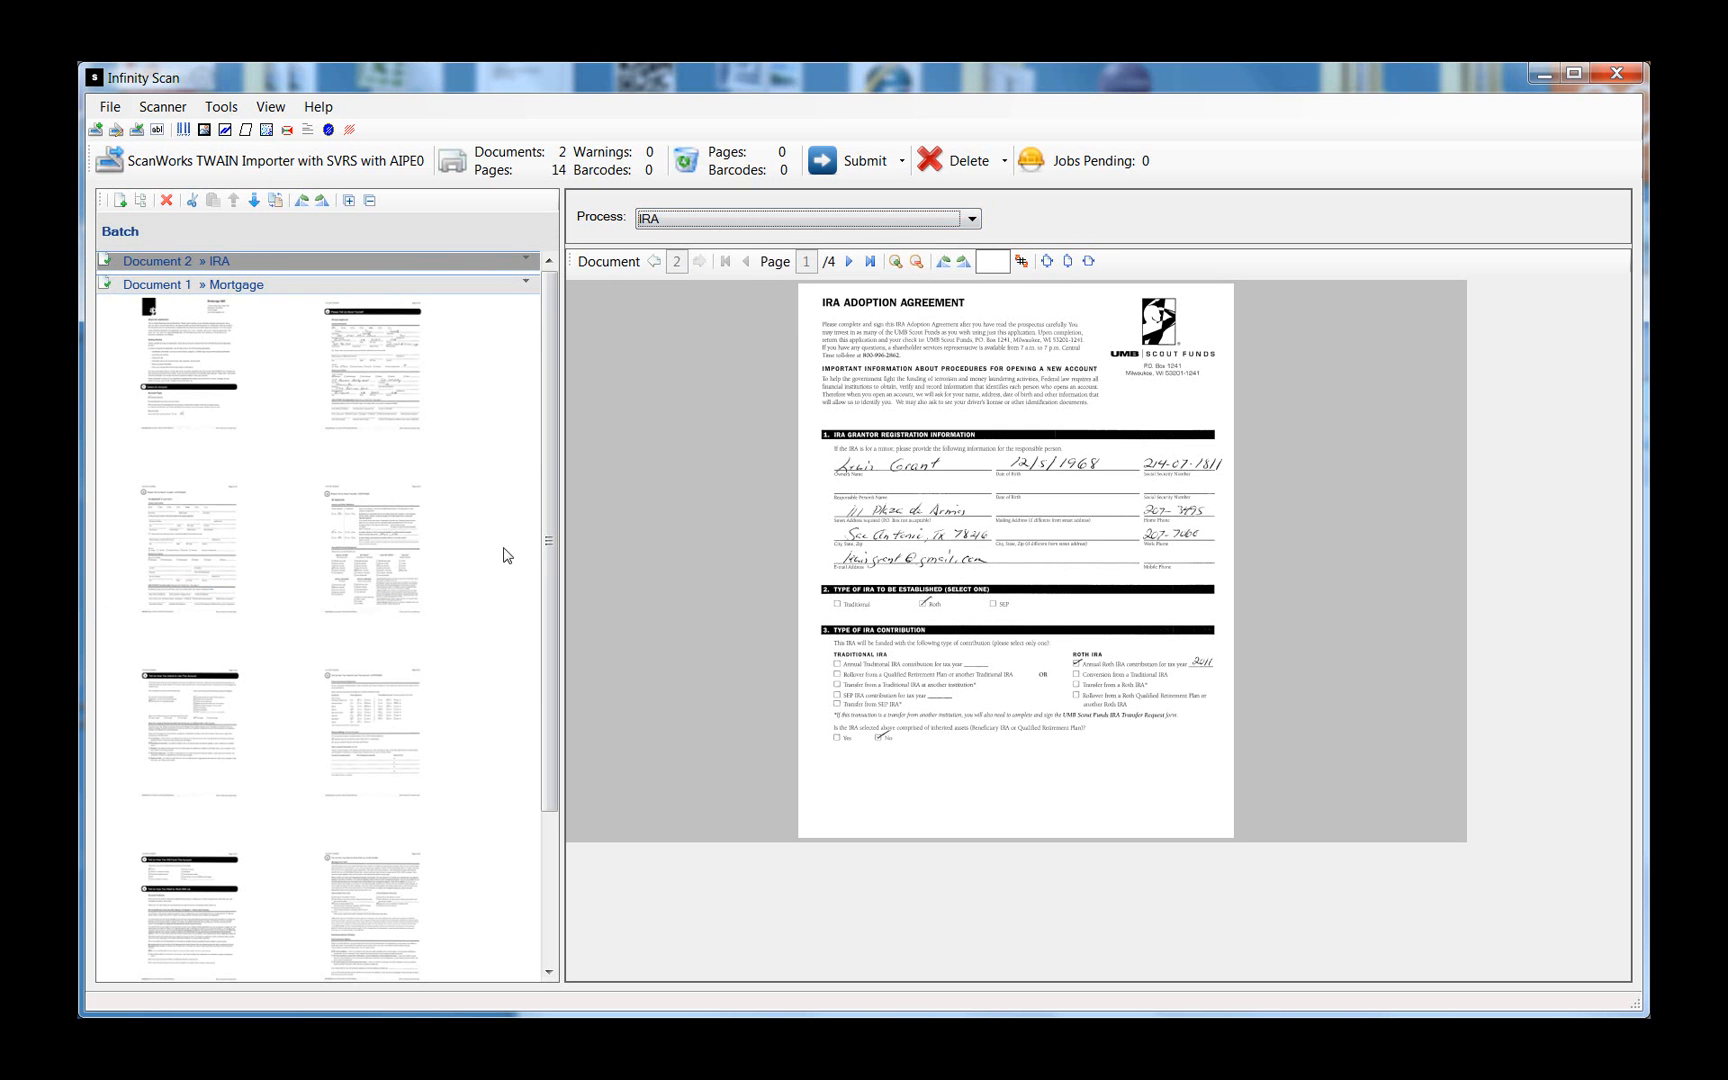
click(340, 287)
click(971, 220)
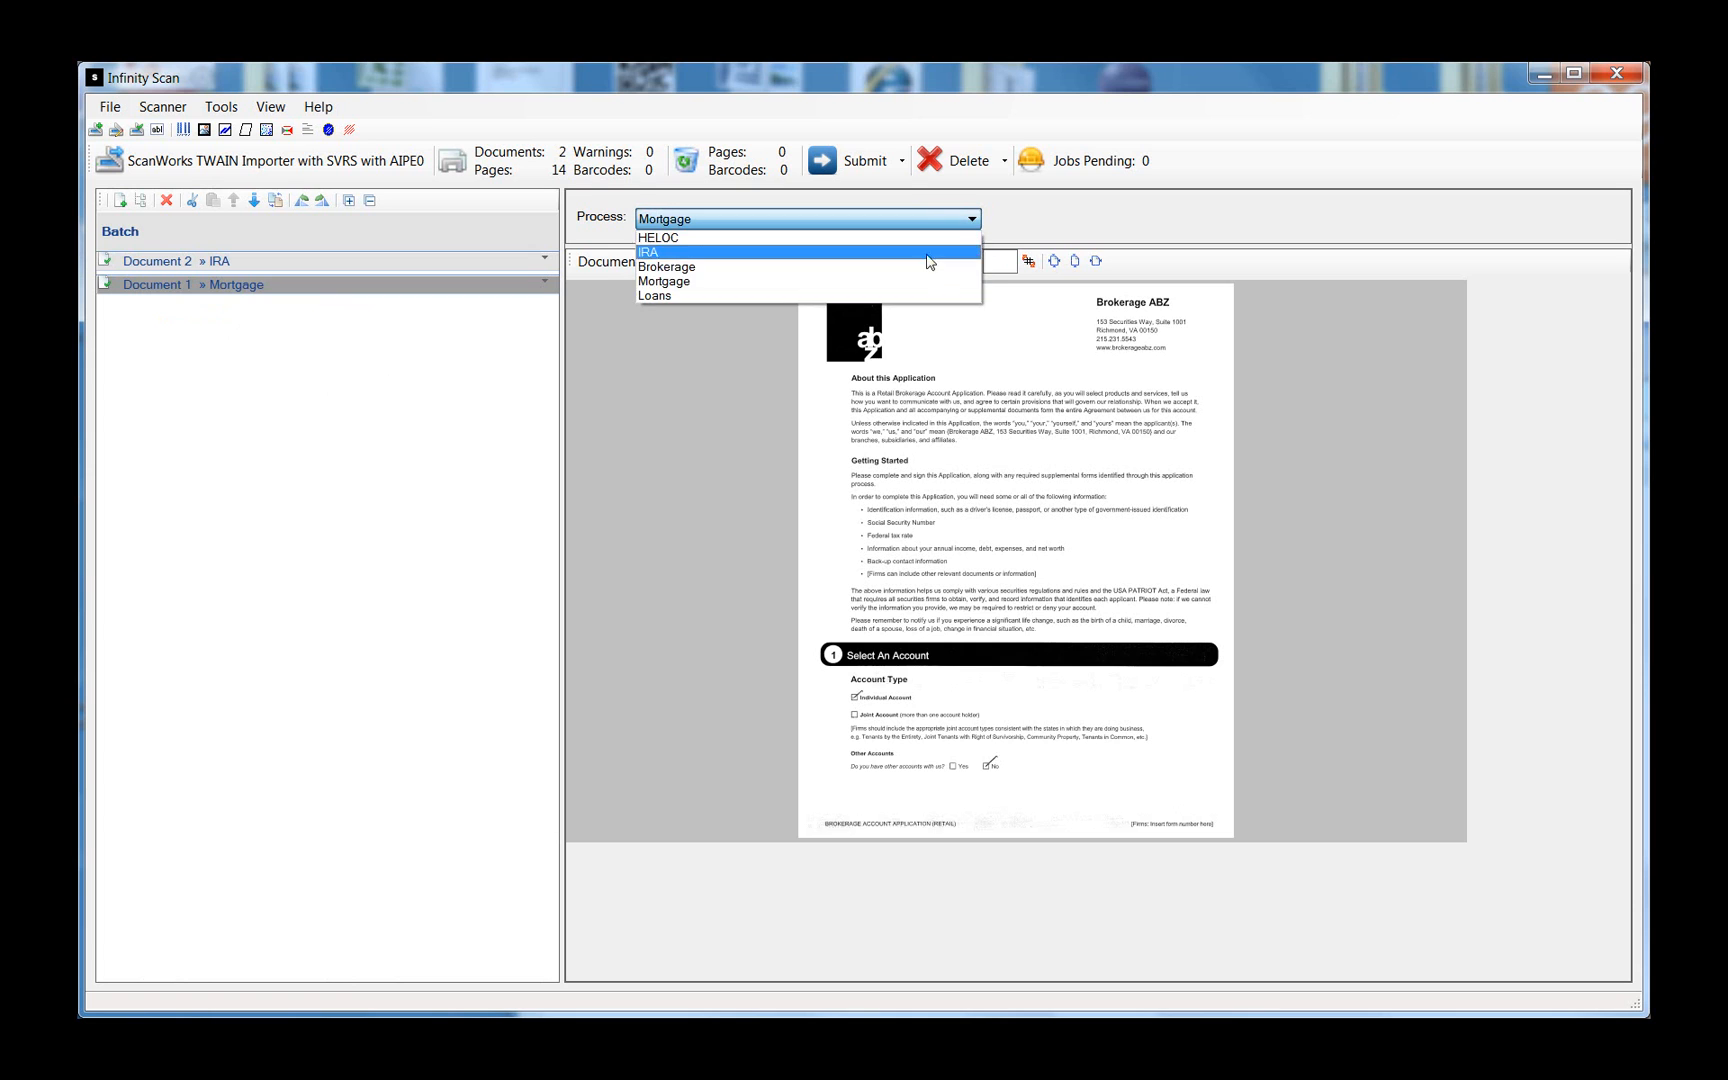
click(918, 273)
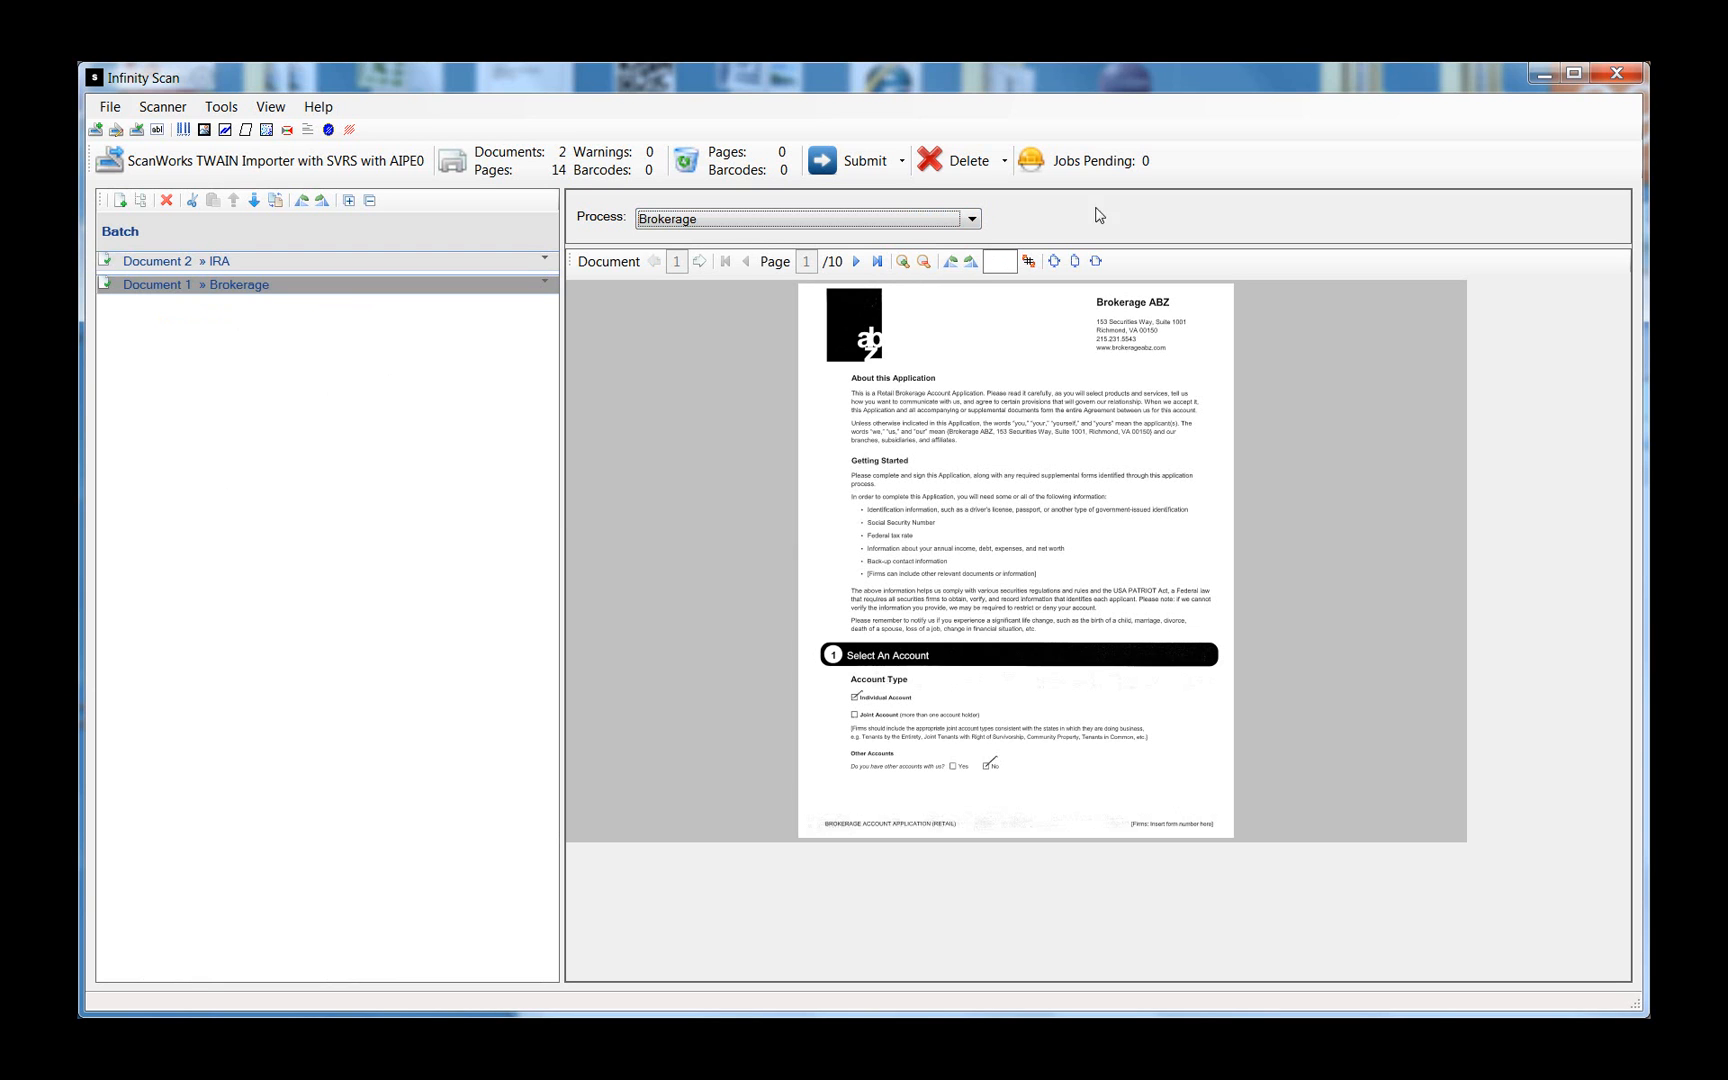
click(859, 172)
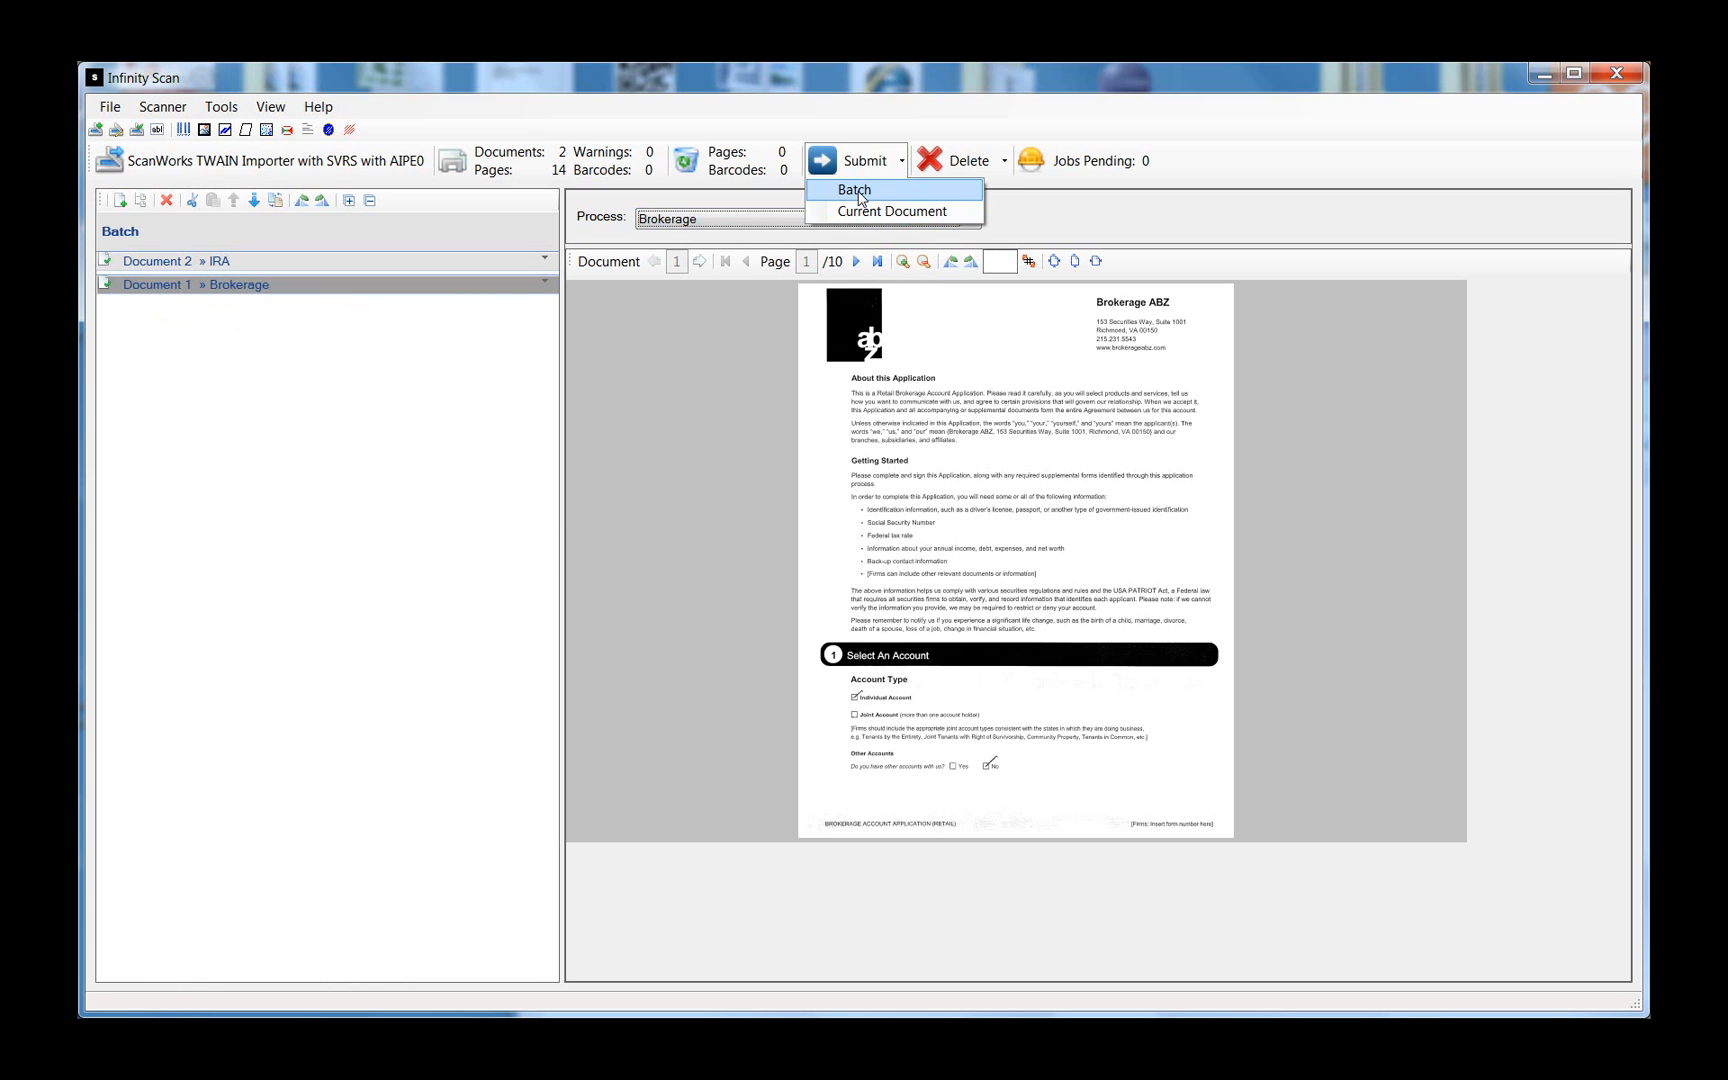
- Submit the entire batch using Submit > Batch
click(859, 191)
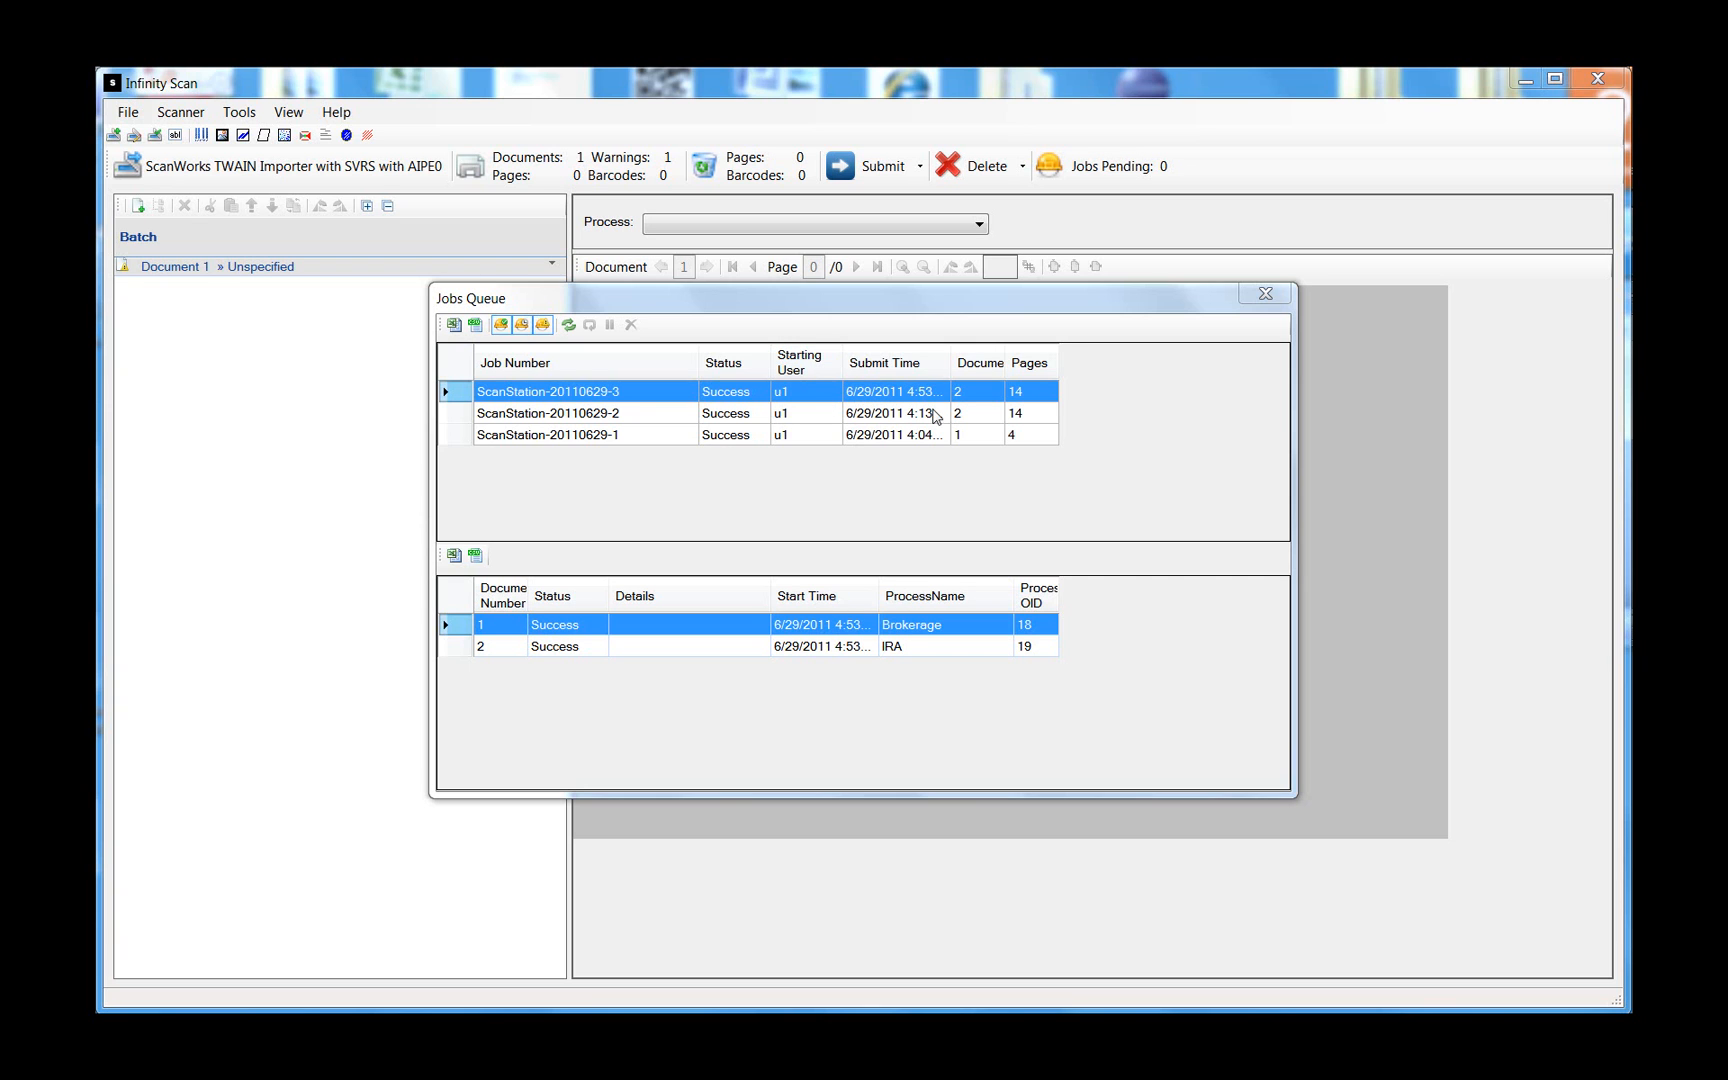
- Auto-fit the Documents column and widen the Document Number column in the Jobs Queue
double_click(1005, 363)
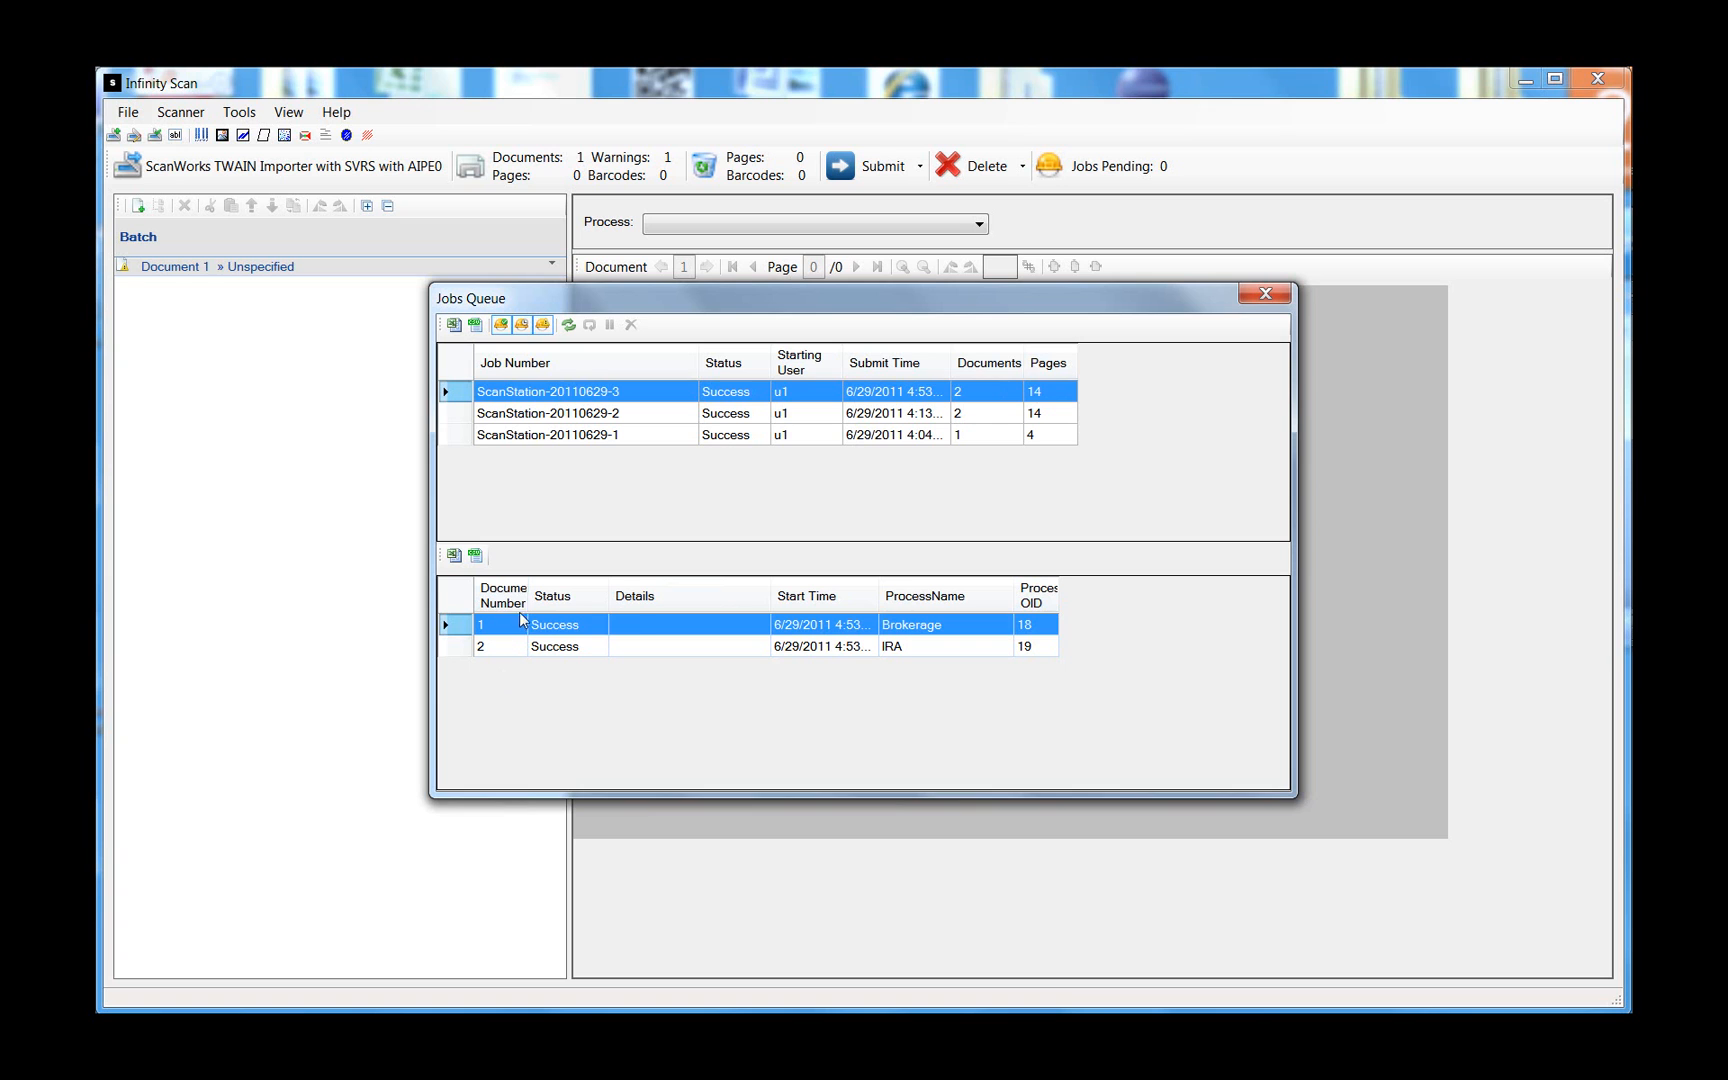
drag(526, 612, 545, 612)
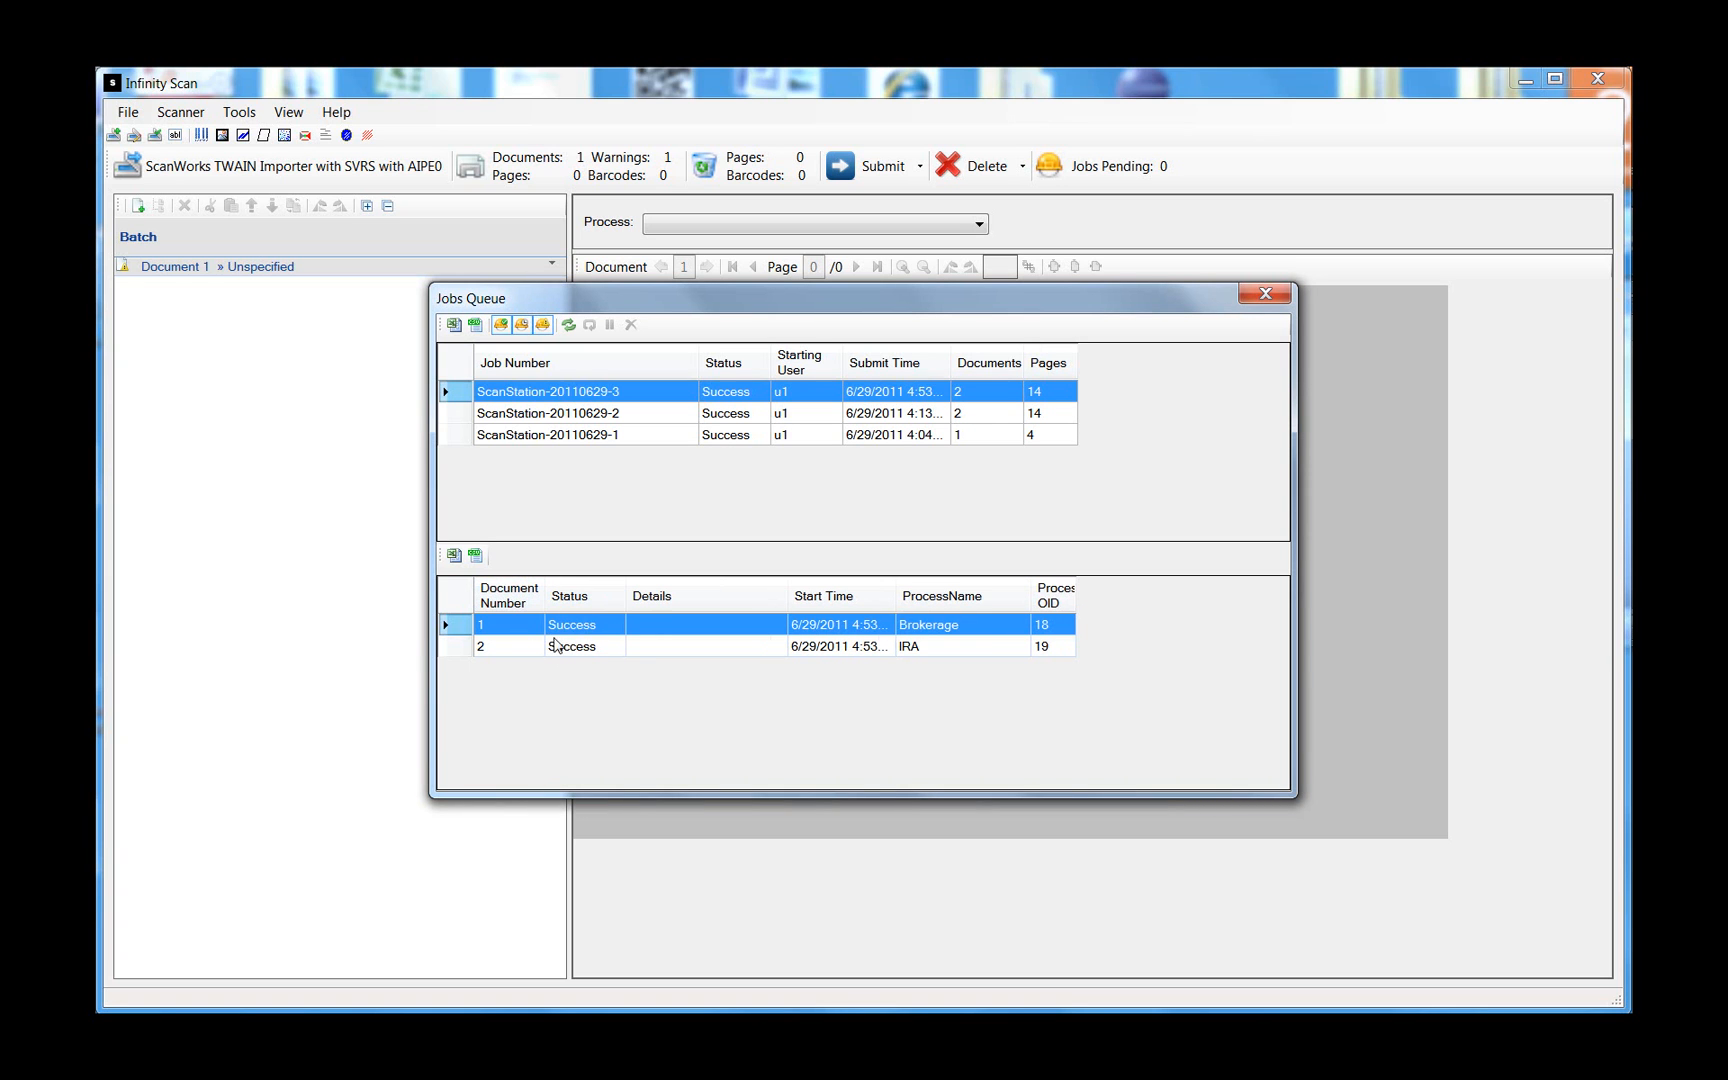